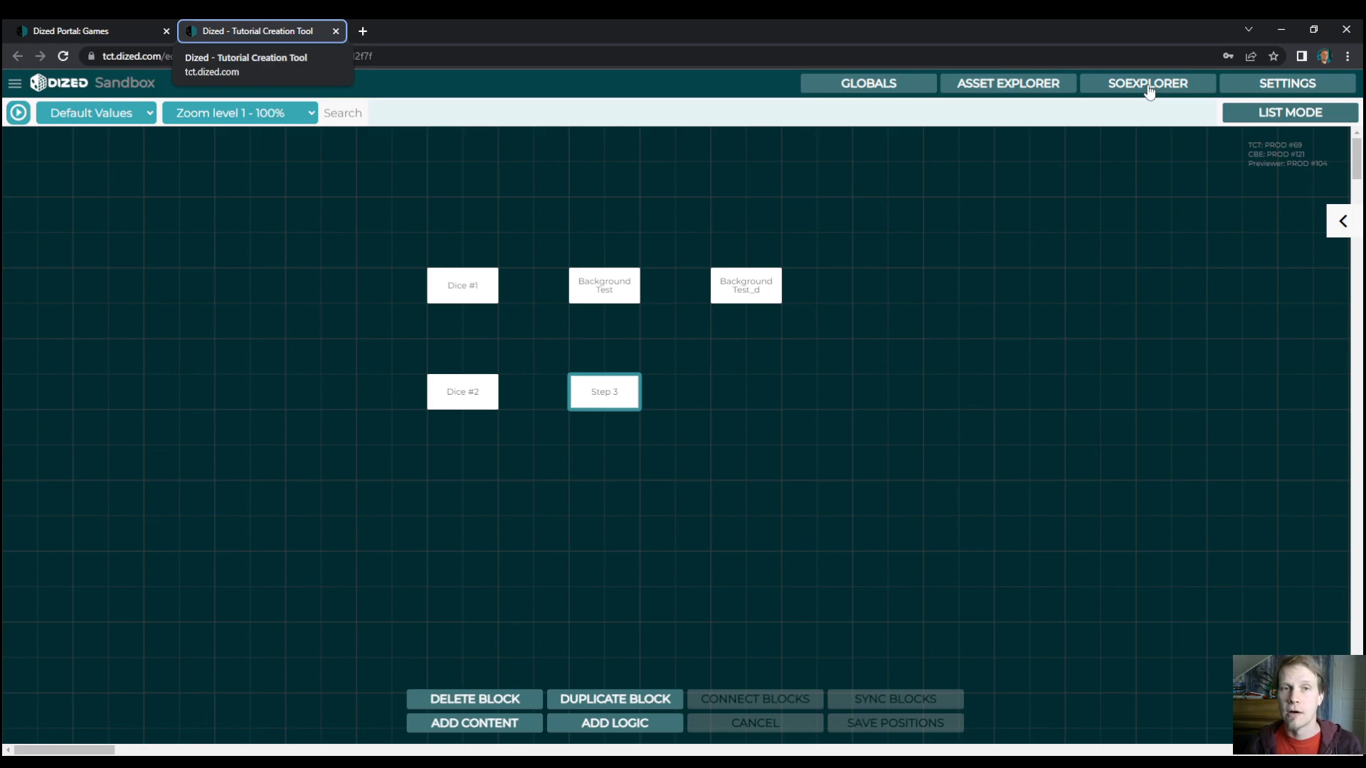
- Open the Step 3 block and add the card deck to the scene, snapped to the ground
double_click(623, 391)
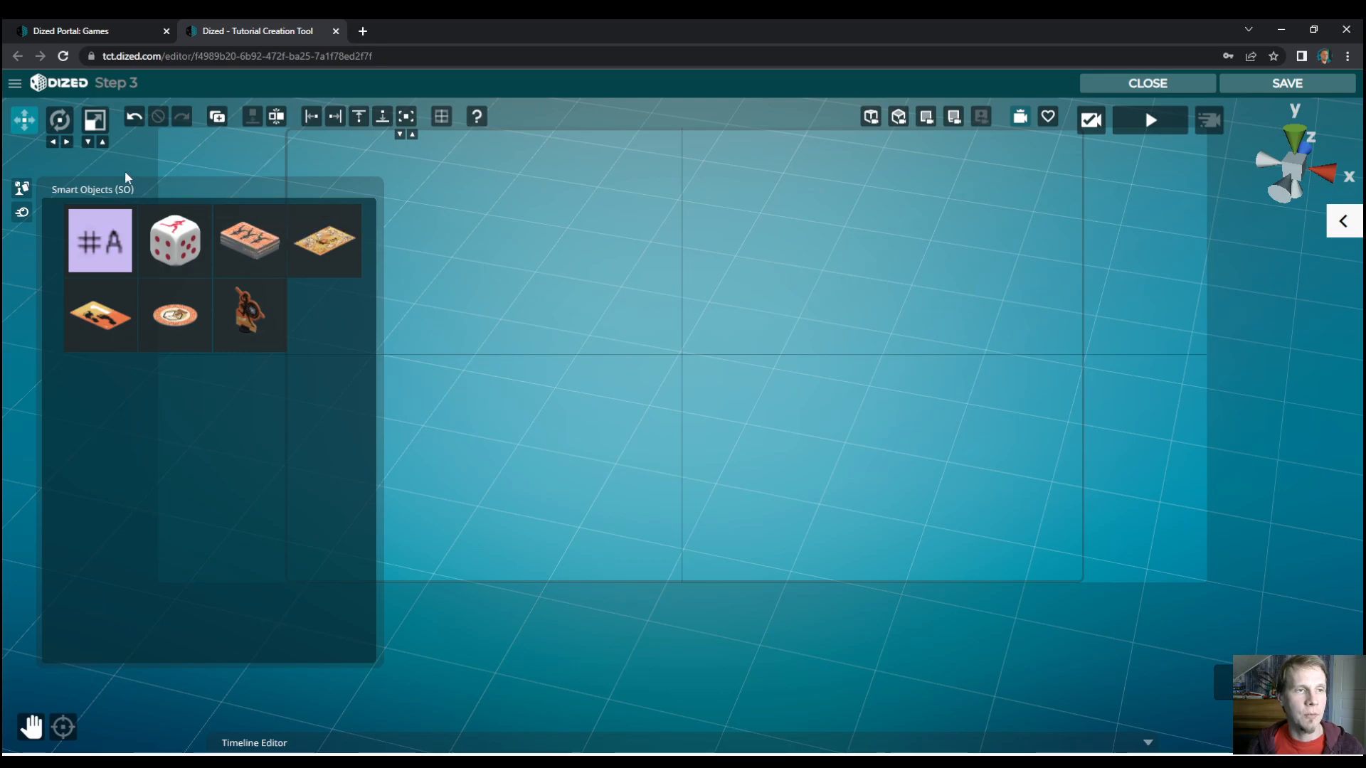
left_click(238, 241)
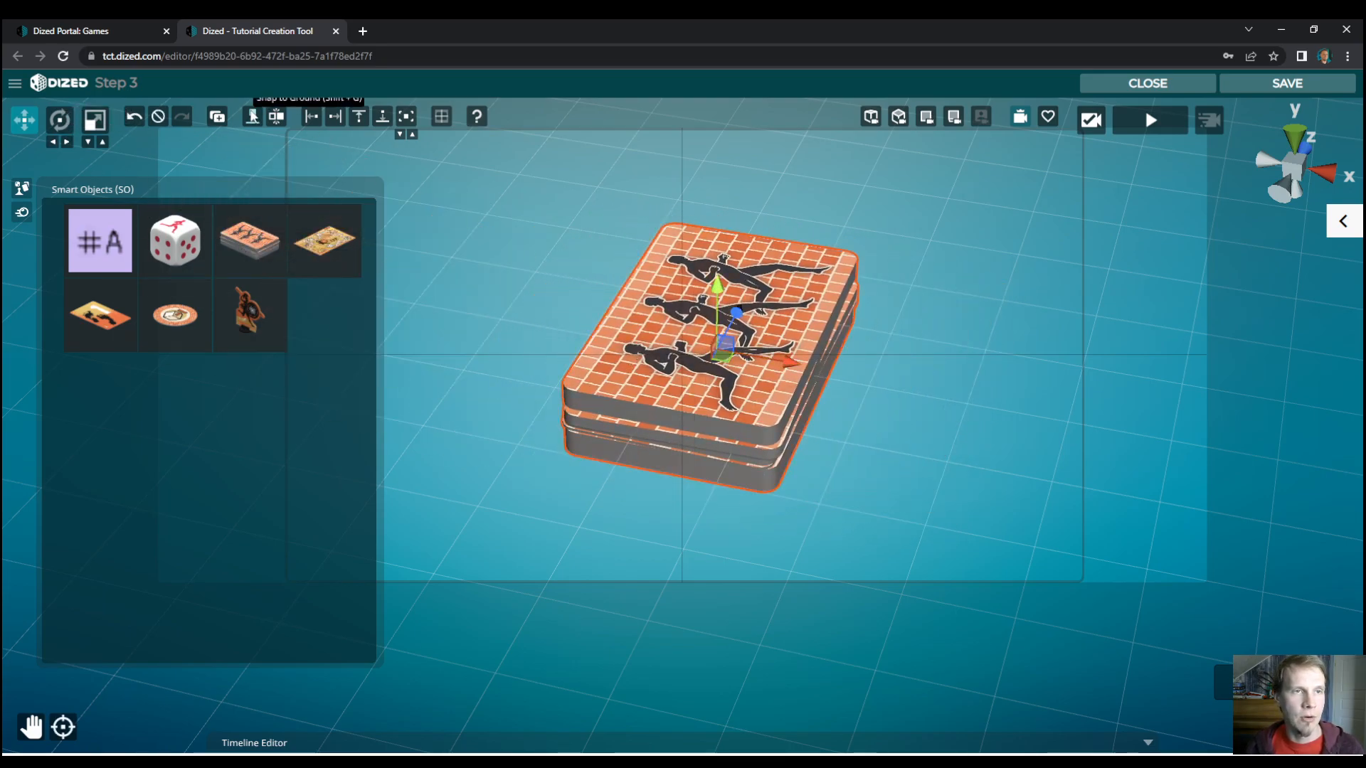
left_click(253, 118)
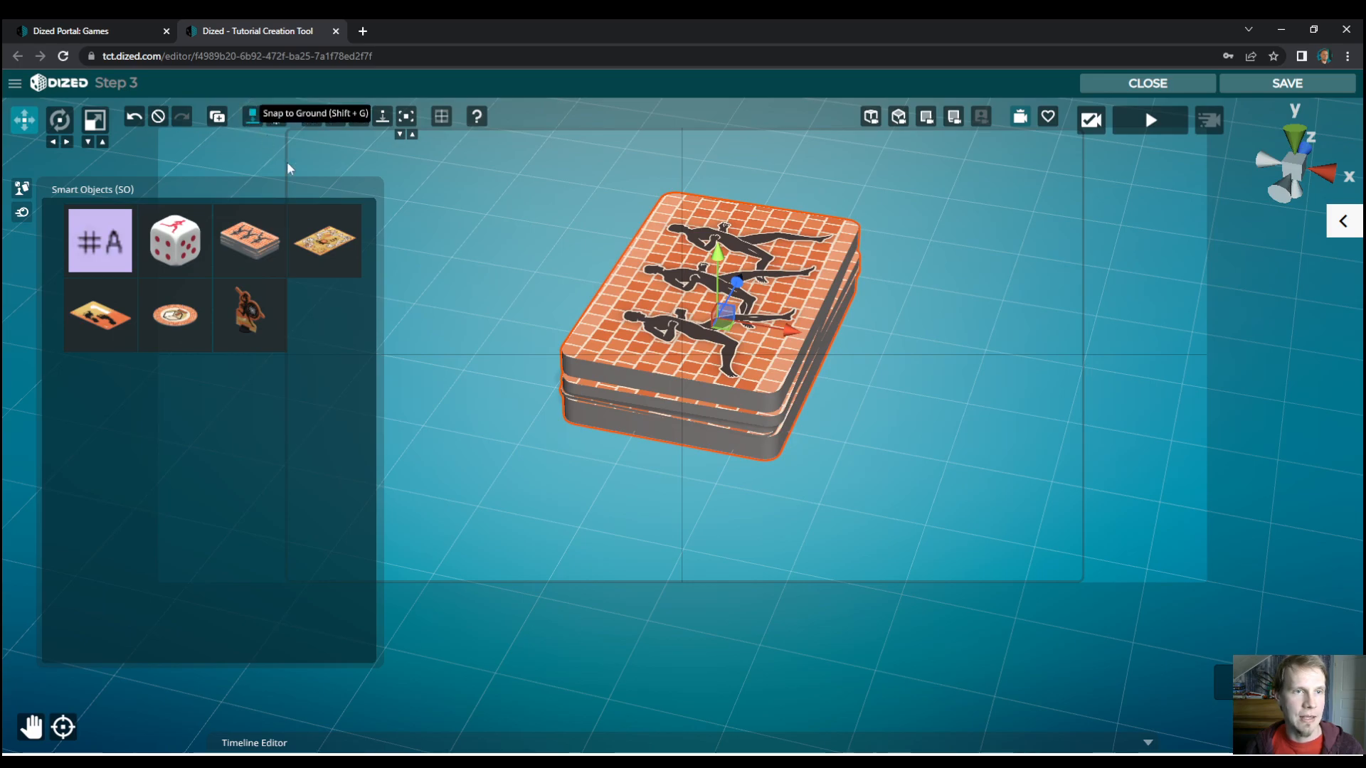
- Add the footprint card beside the deck and rotate it face down
left_click_drag(86, 322, 886, 410)
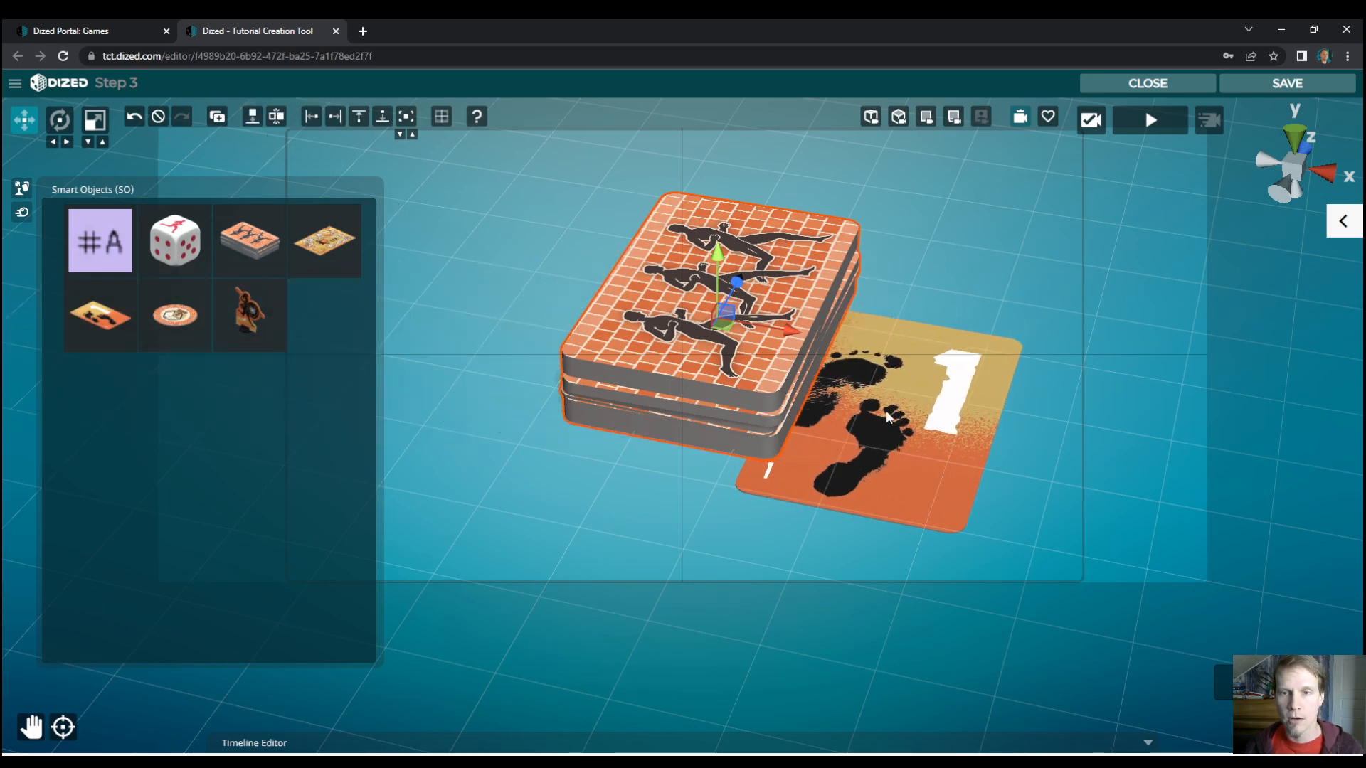
key("e")
left_click_drag(925, 352, 1164, 445)
- Raise the face-down card and move it over the top of the deck
key("w")
left_click_drag(885, 366, 891, 298)
left_click_drag(909, 358, 718, 232)
left_click_drag(727, 285, 730, 289)
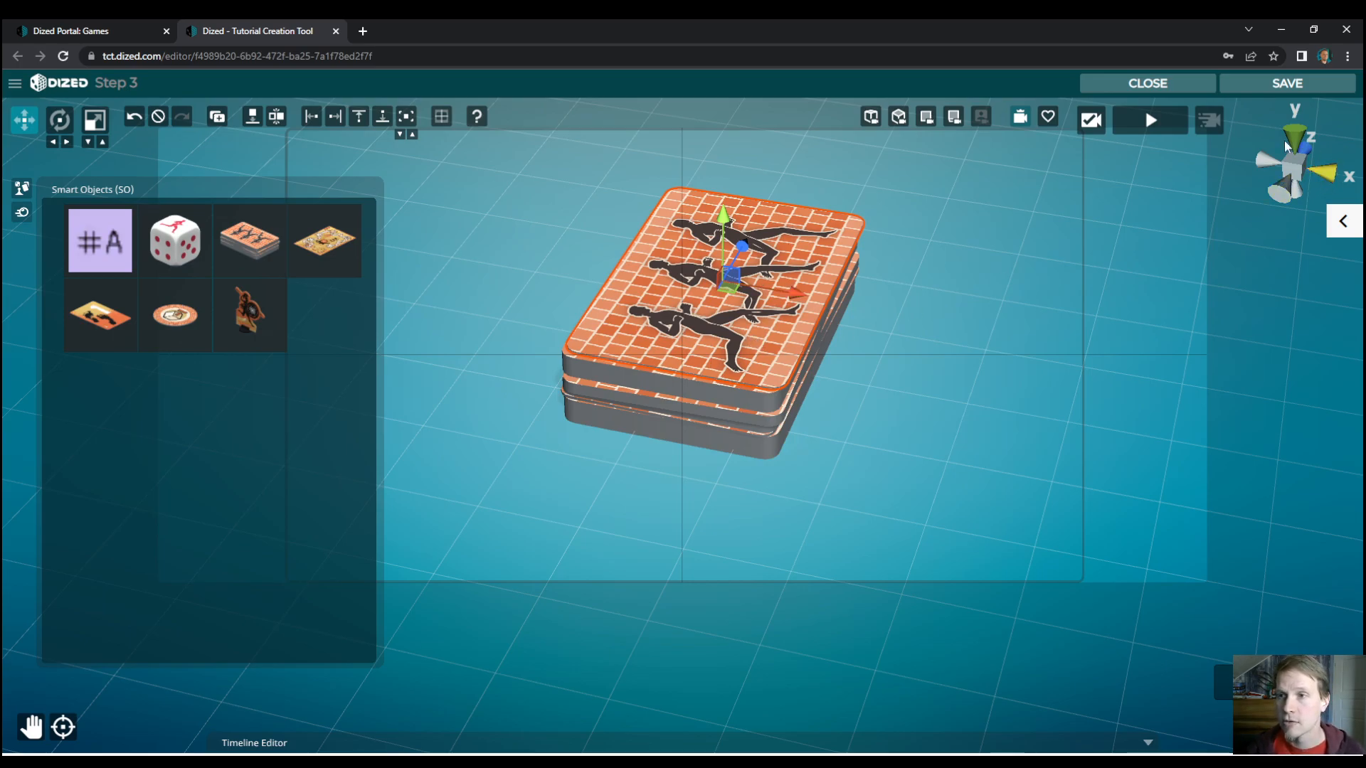
- From a straight side view, lower the card until it rests right on top of the deck
left_click(1327, 176)
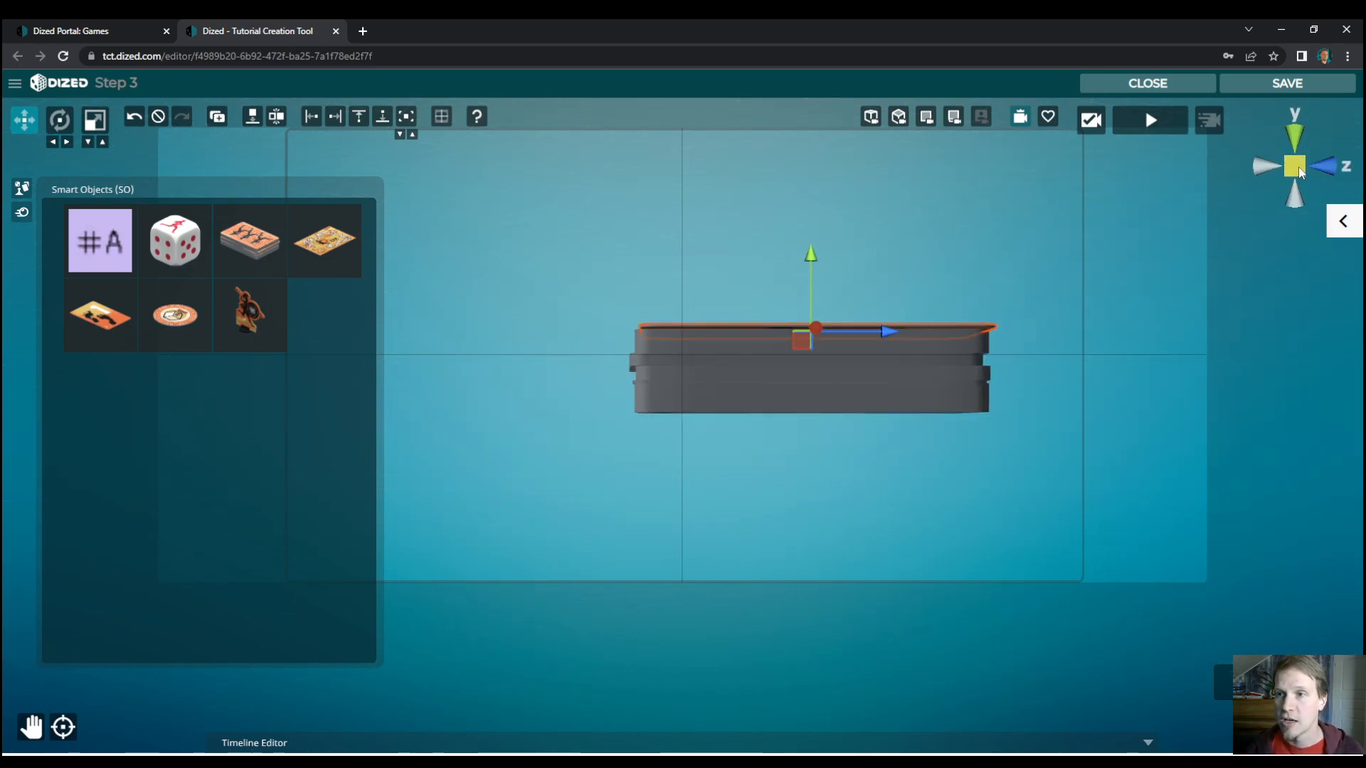
left_click(1298, 172)
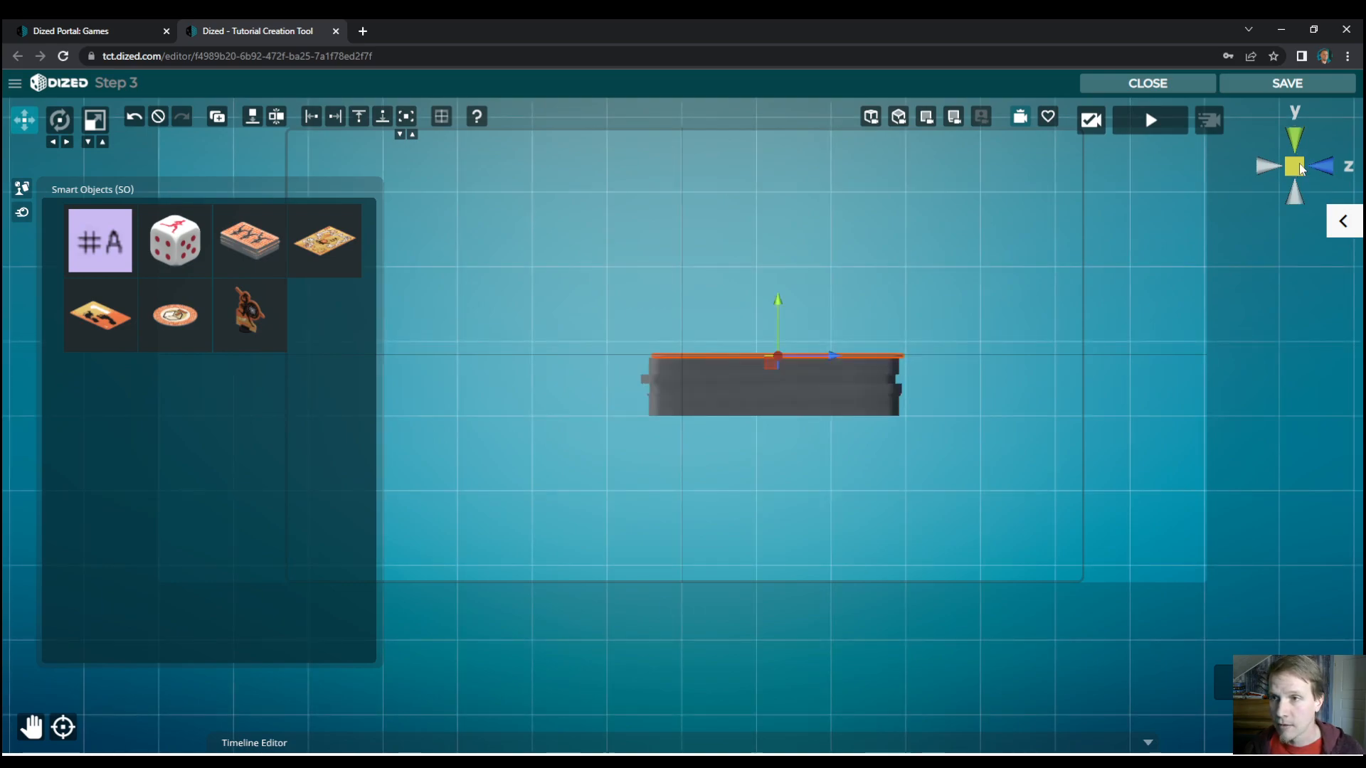
left_click(1271, 166)
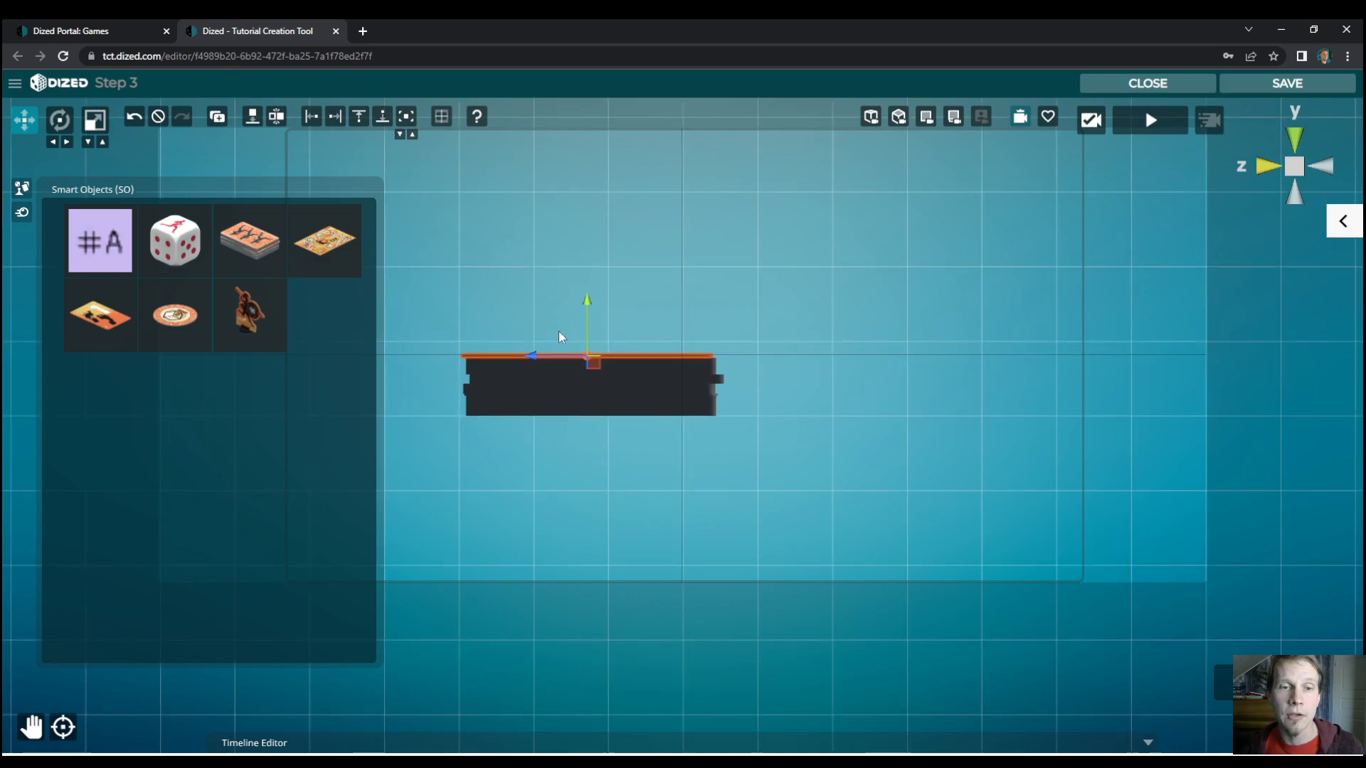
scroll(483, 382, "up", 3)
key("q")
left_click_drag(578, 406, 664, 451)
scroll(664, 451, "up", 4)
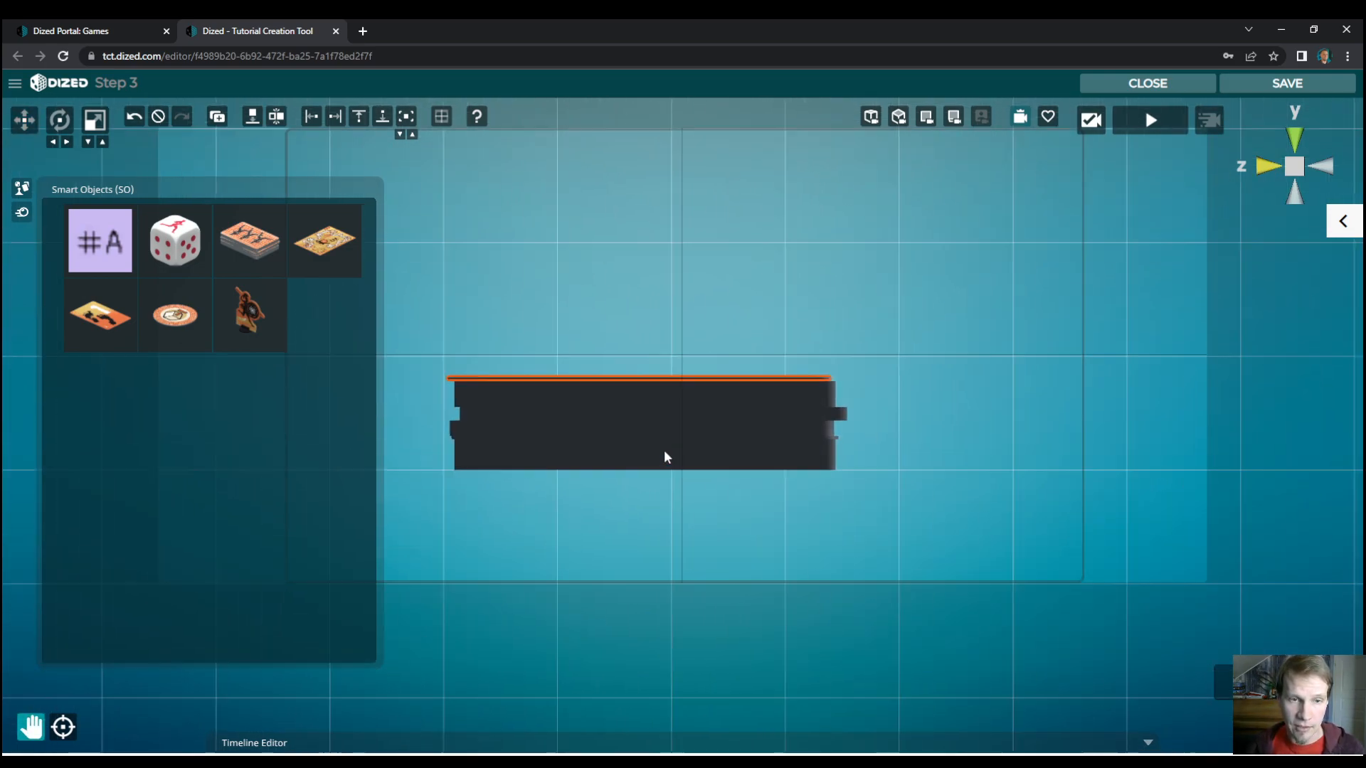
left_click(1296, 169)
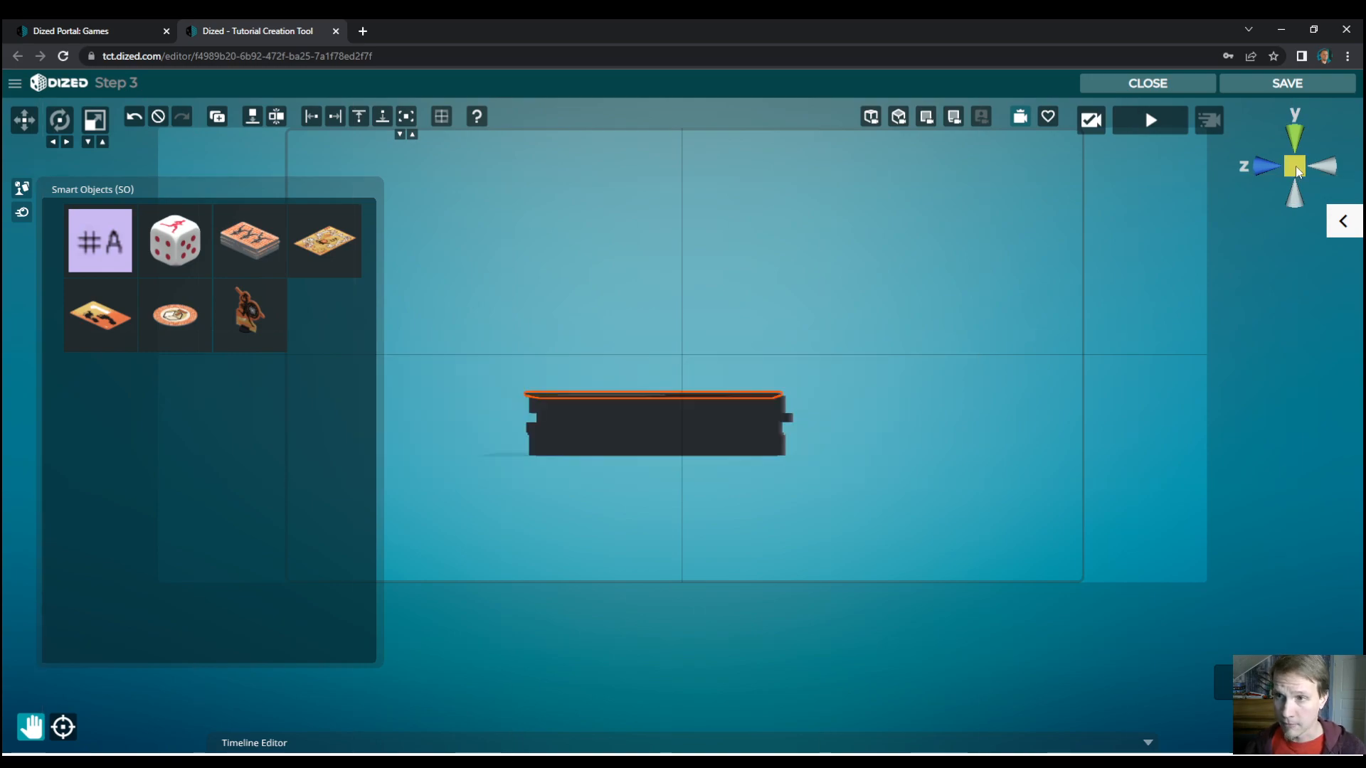
scroll(586, 354, "up", 5)
key("w")
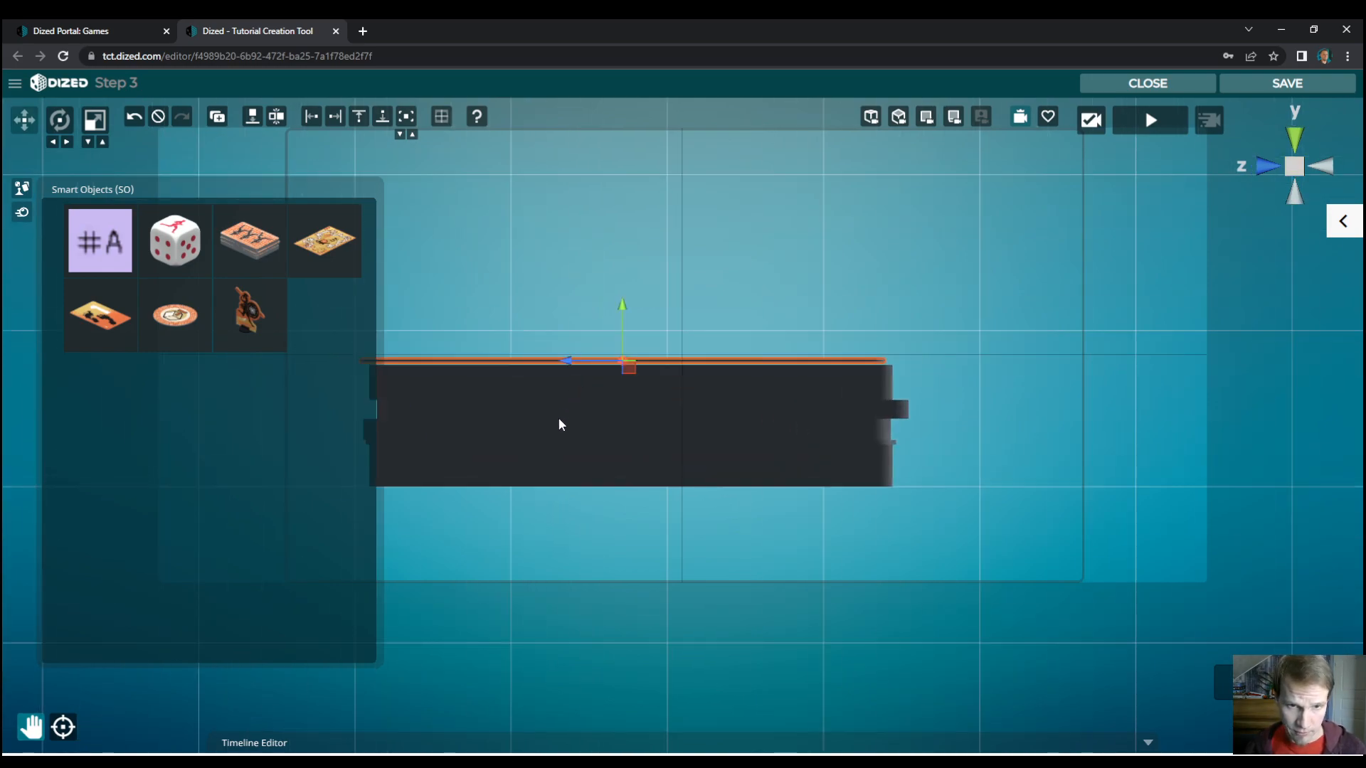
left_click_drag(641, 465, 645, 470)
left_click(628, 368)
left_click(627, 352)
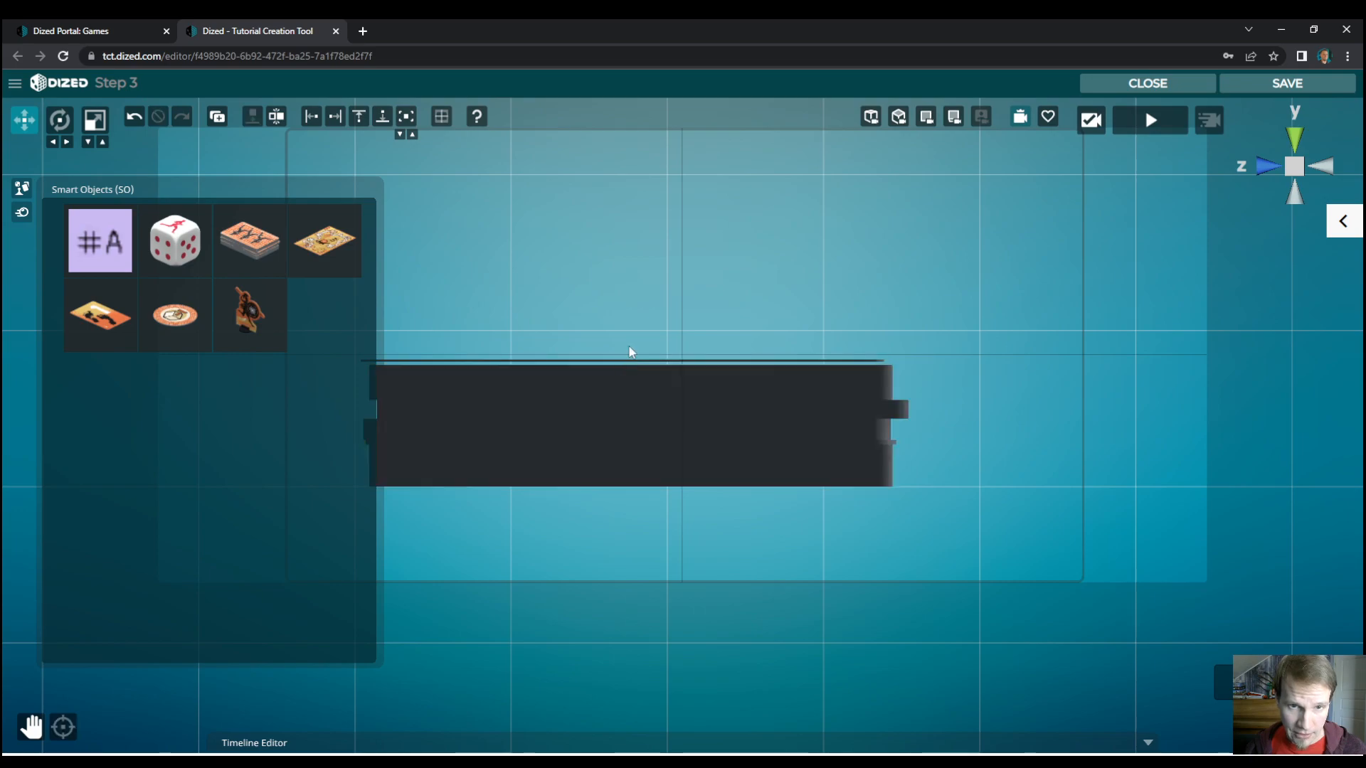
left_click(664, 361)
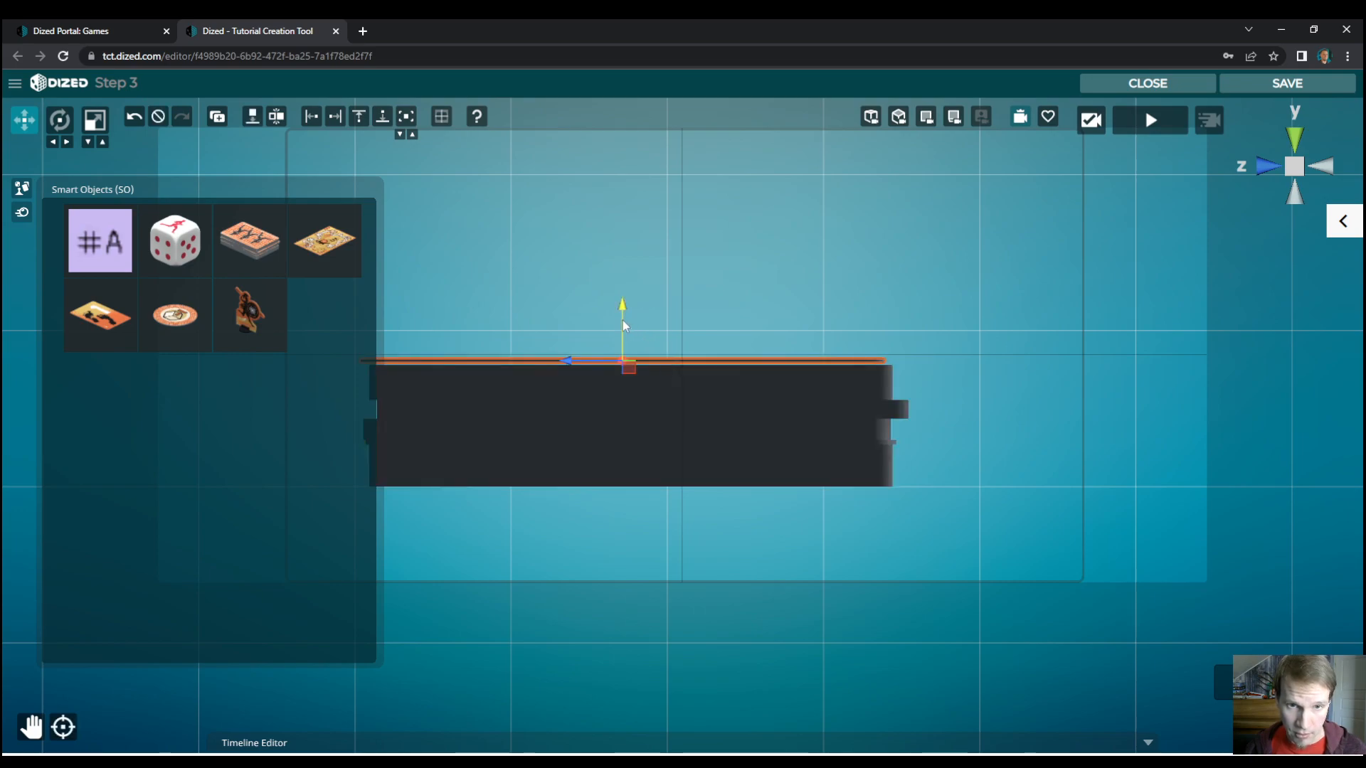
left_click(621, 344)
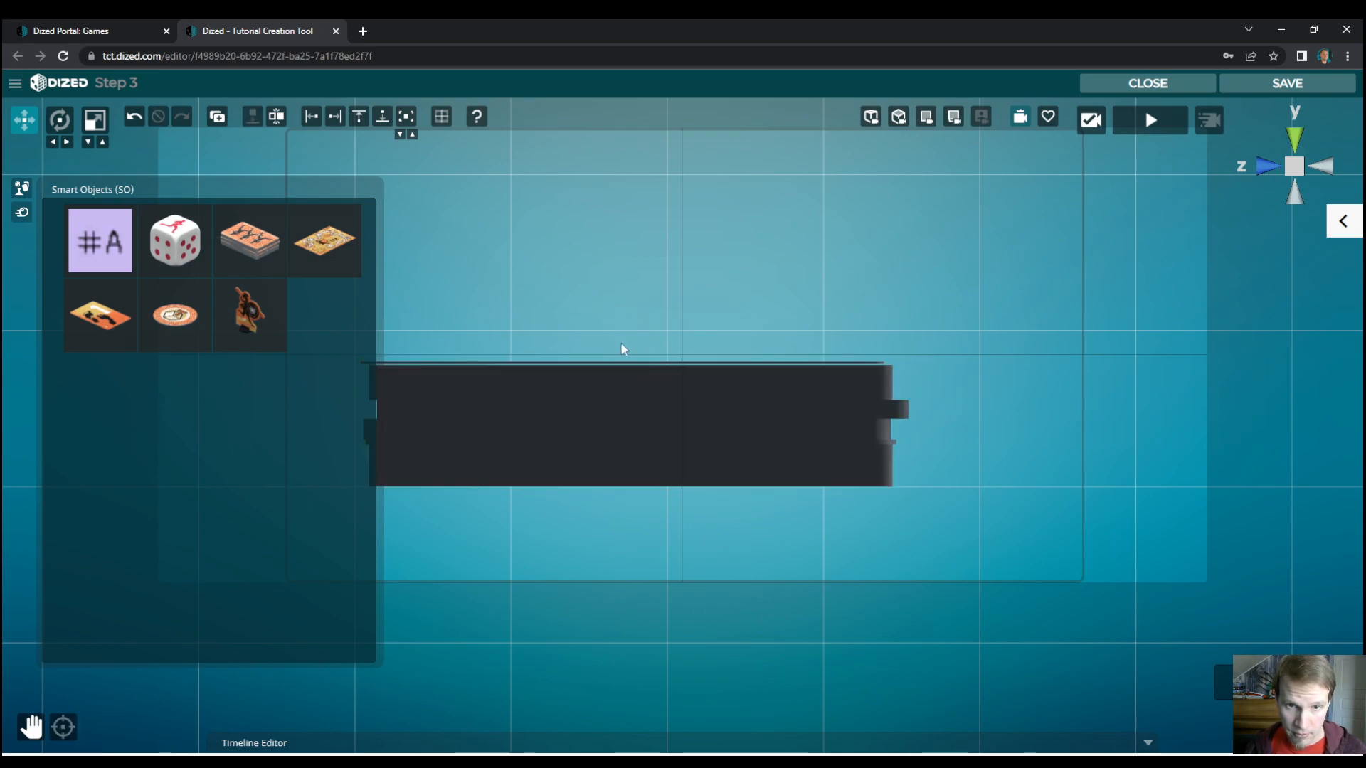
left_click_drag(619, 353, 627, 362)
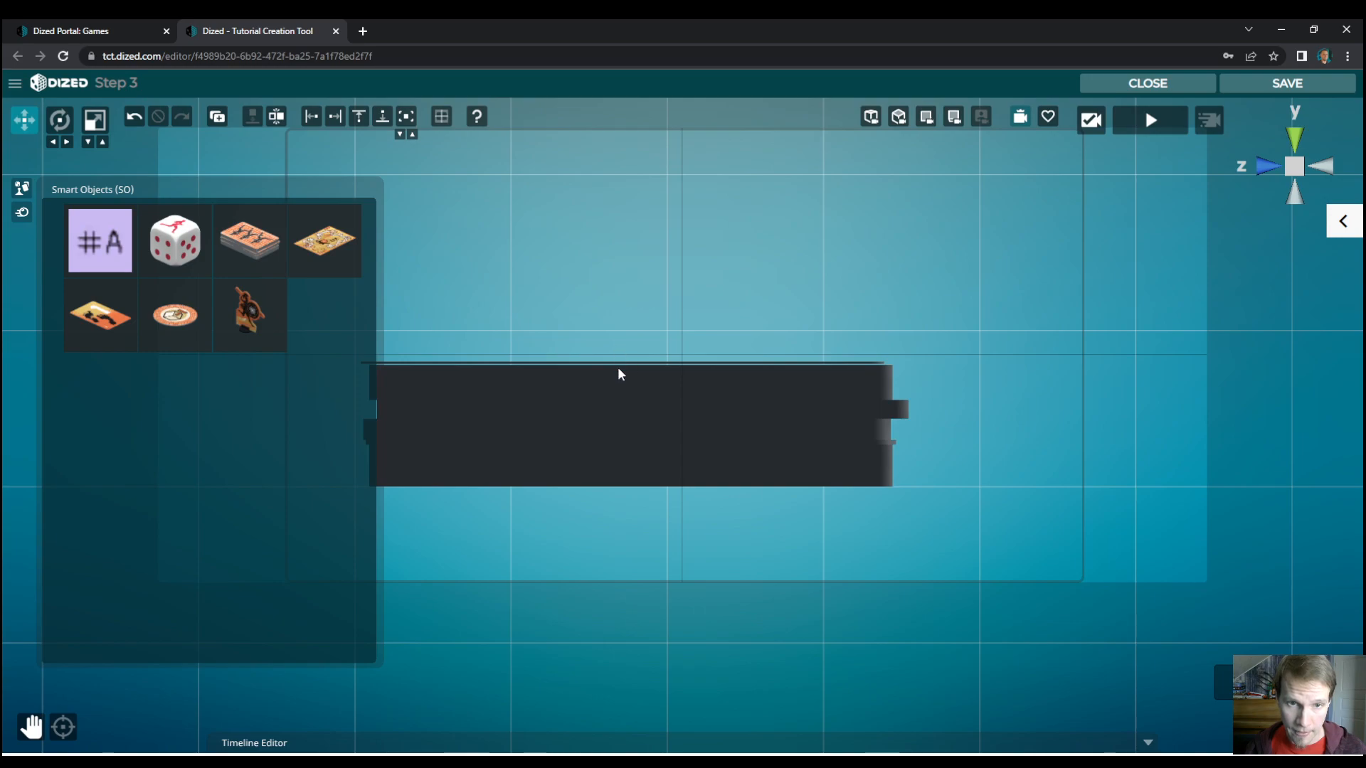
left_click(617, 367)
left_click(659, 316)
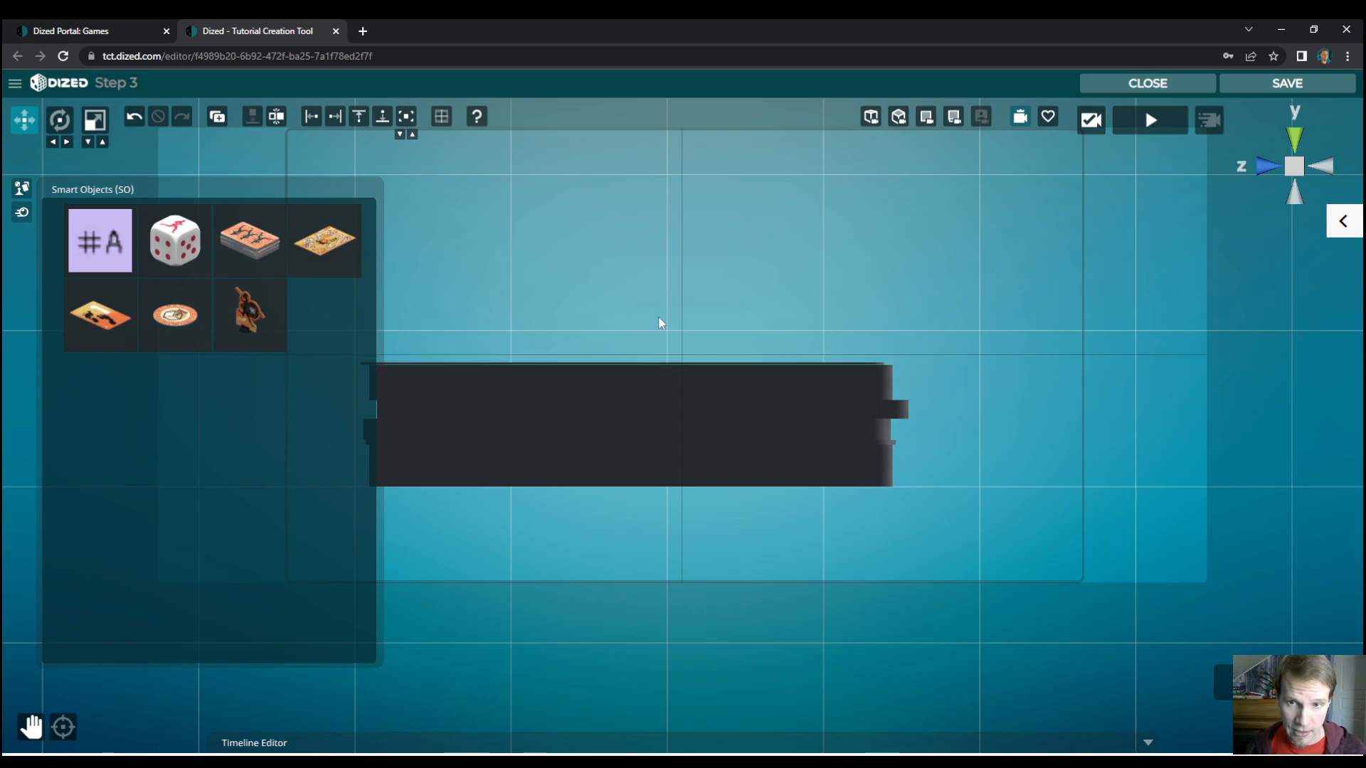
- Shift the card lengthwise so its edges line up with the deck, and return to the default camera view
left_click(547, 365)
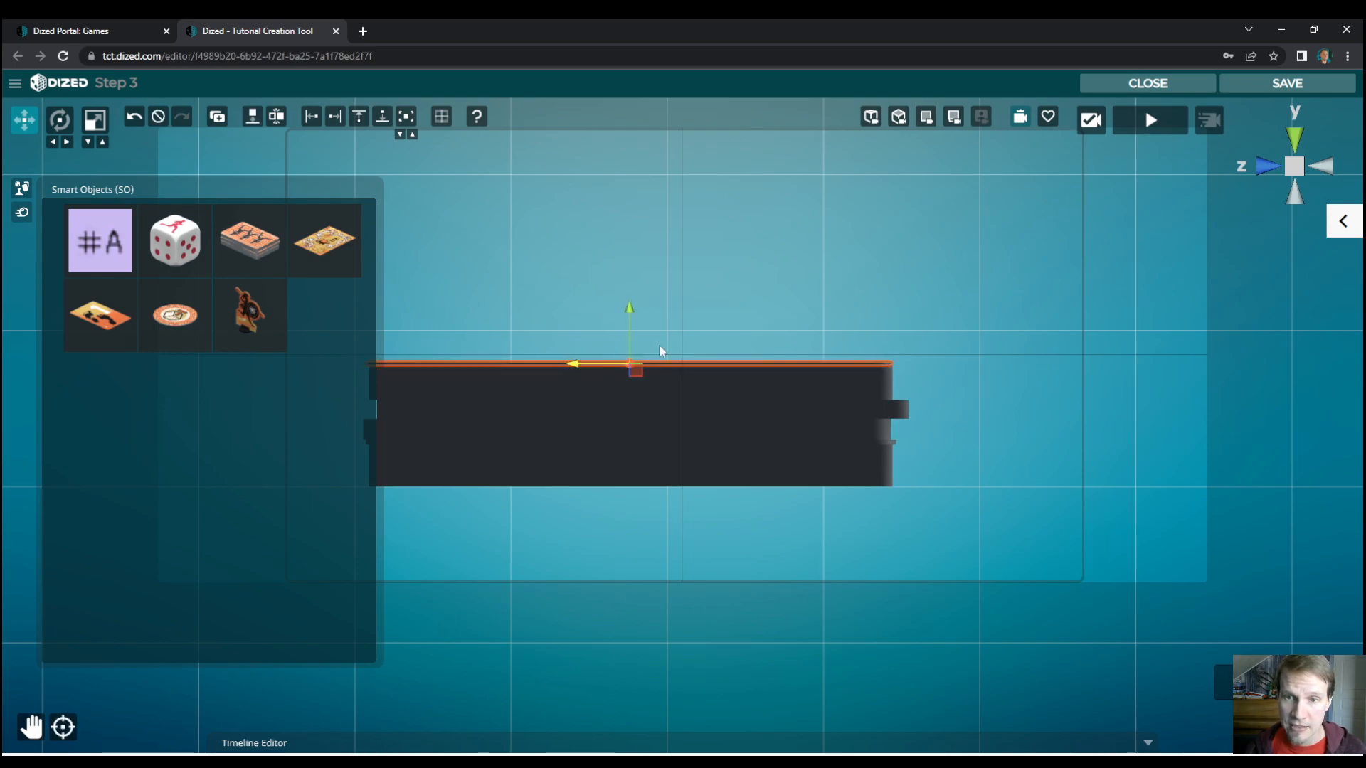
left_click(798, 297)
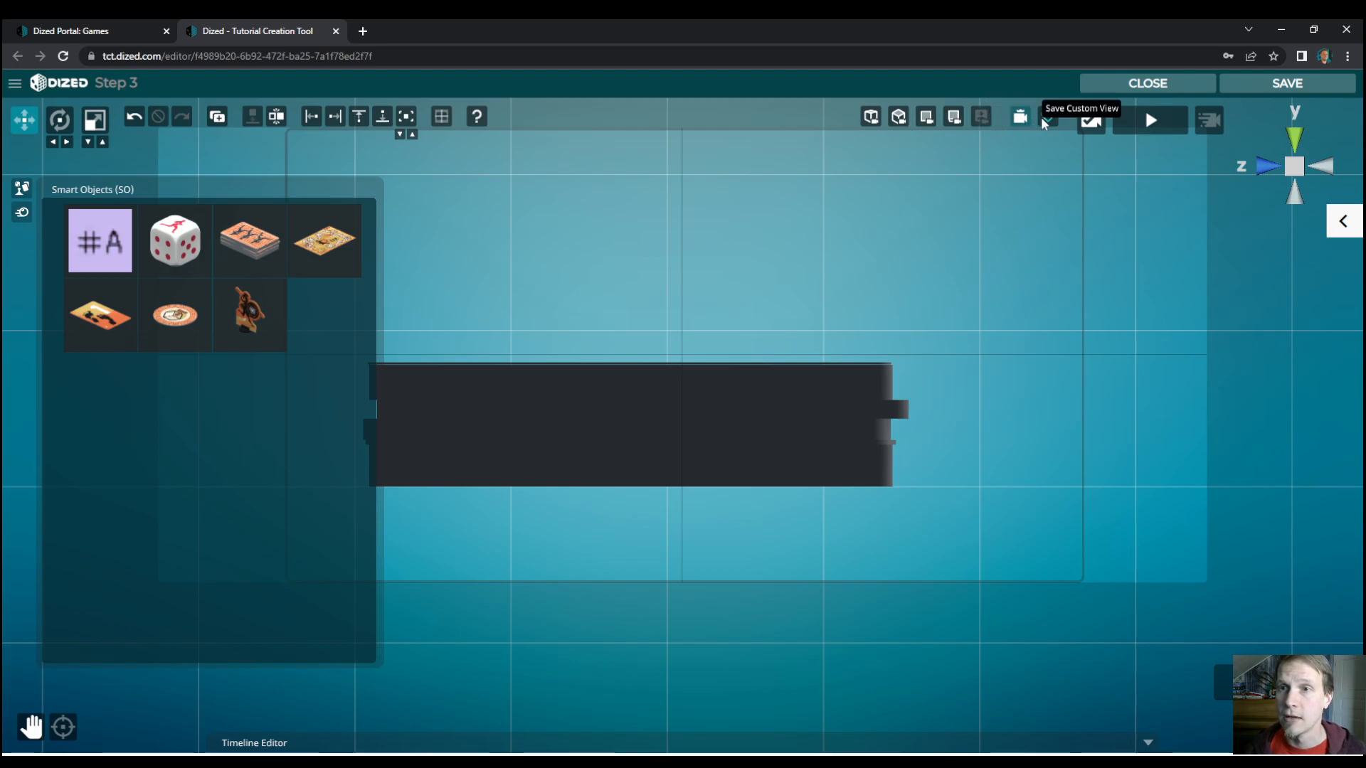
left_click(955, 117)
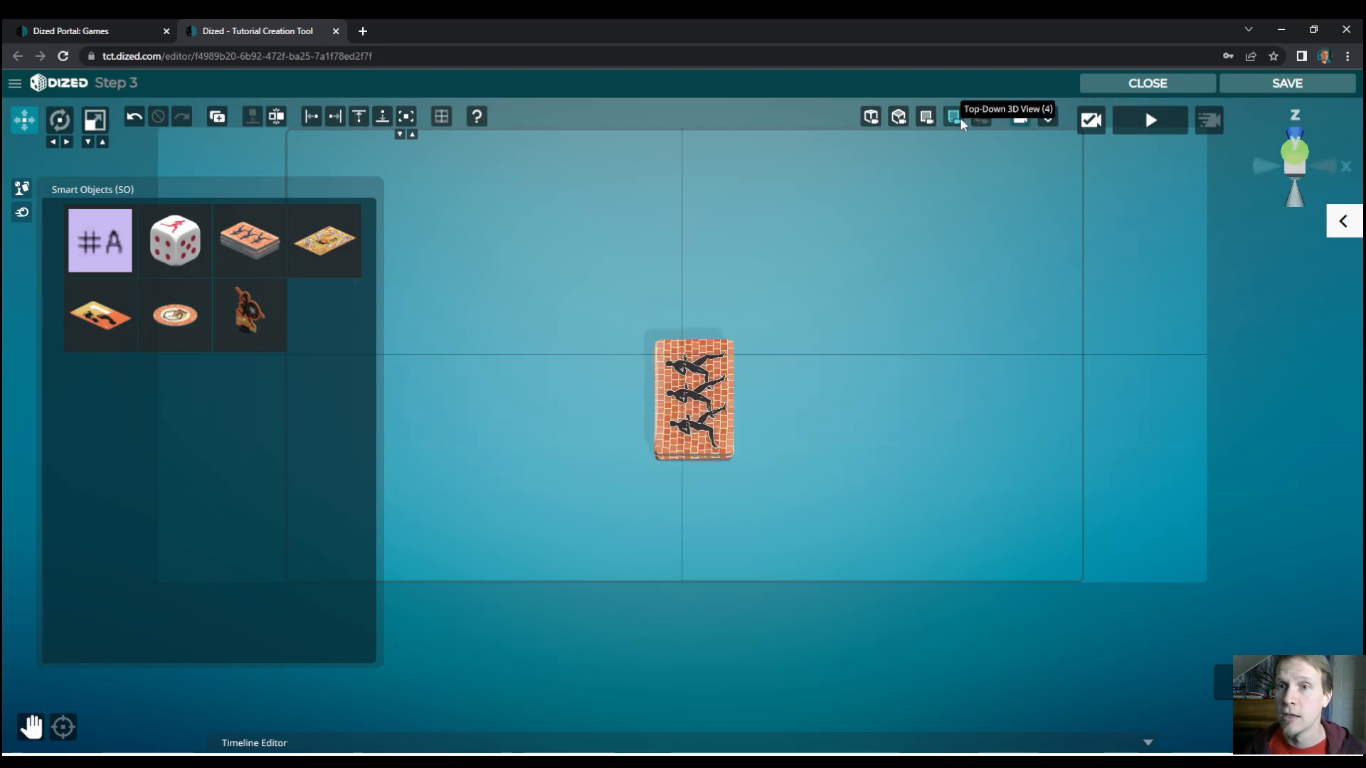
left_click(1022, 118)
left_click(733, 354)
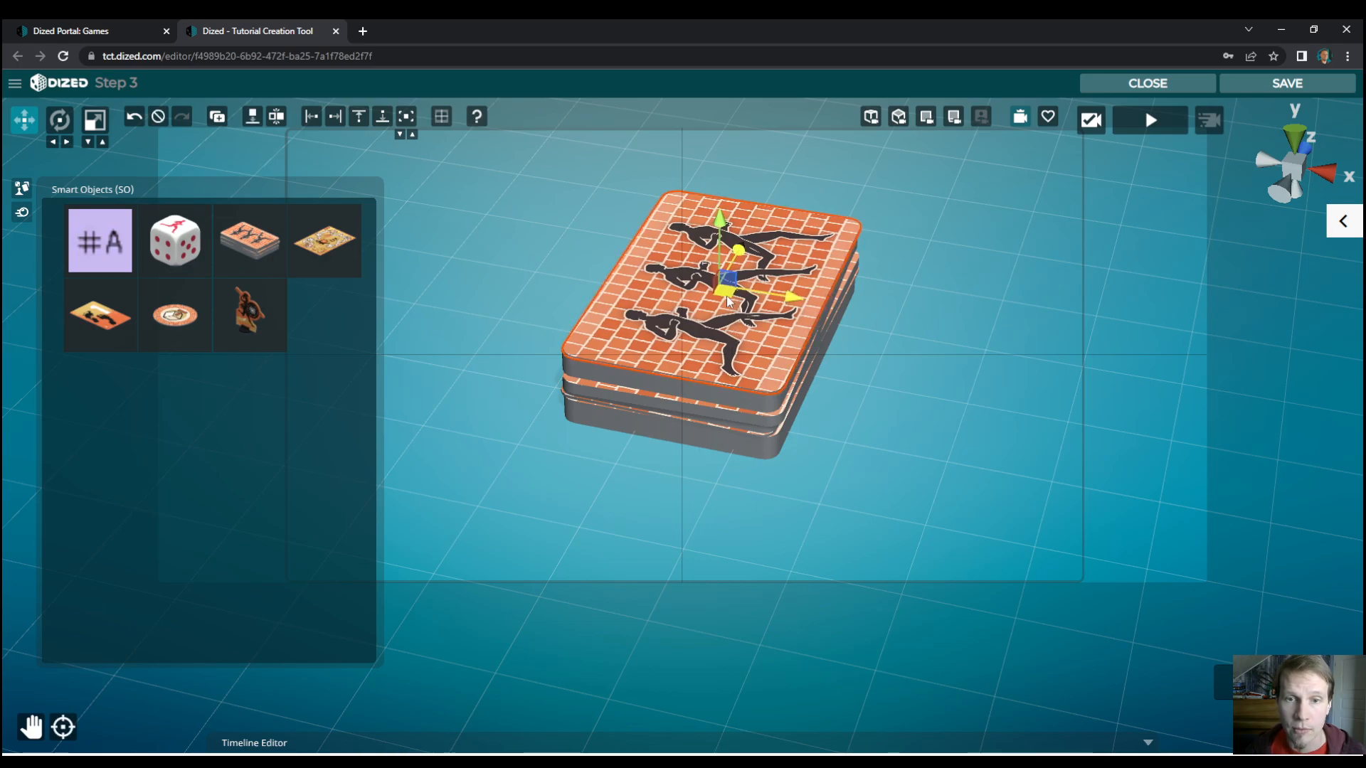
left_click(923, 369)
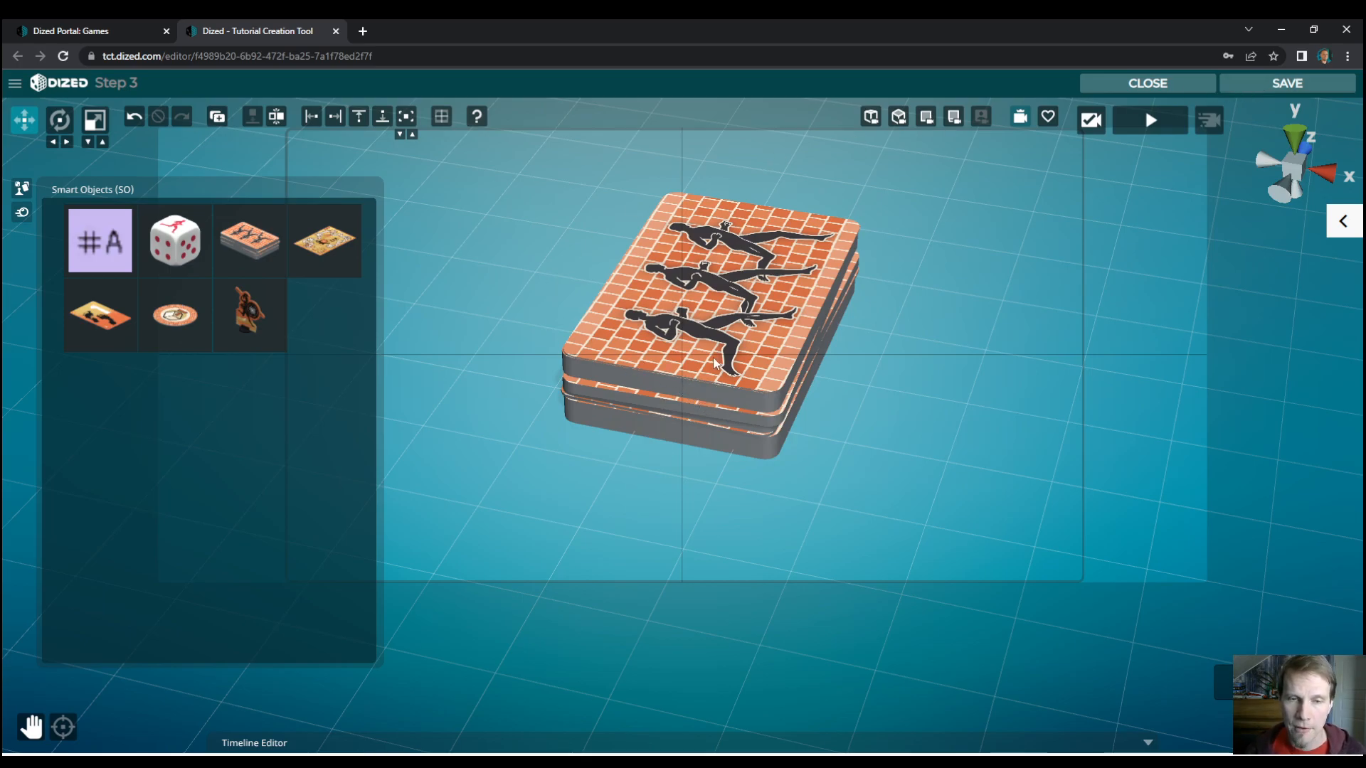
- Close the step and duplicate the block twice in a row, keeping the Smart Object positions and clearing the block links
left_click(1130, 84)
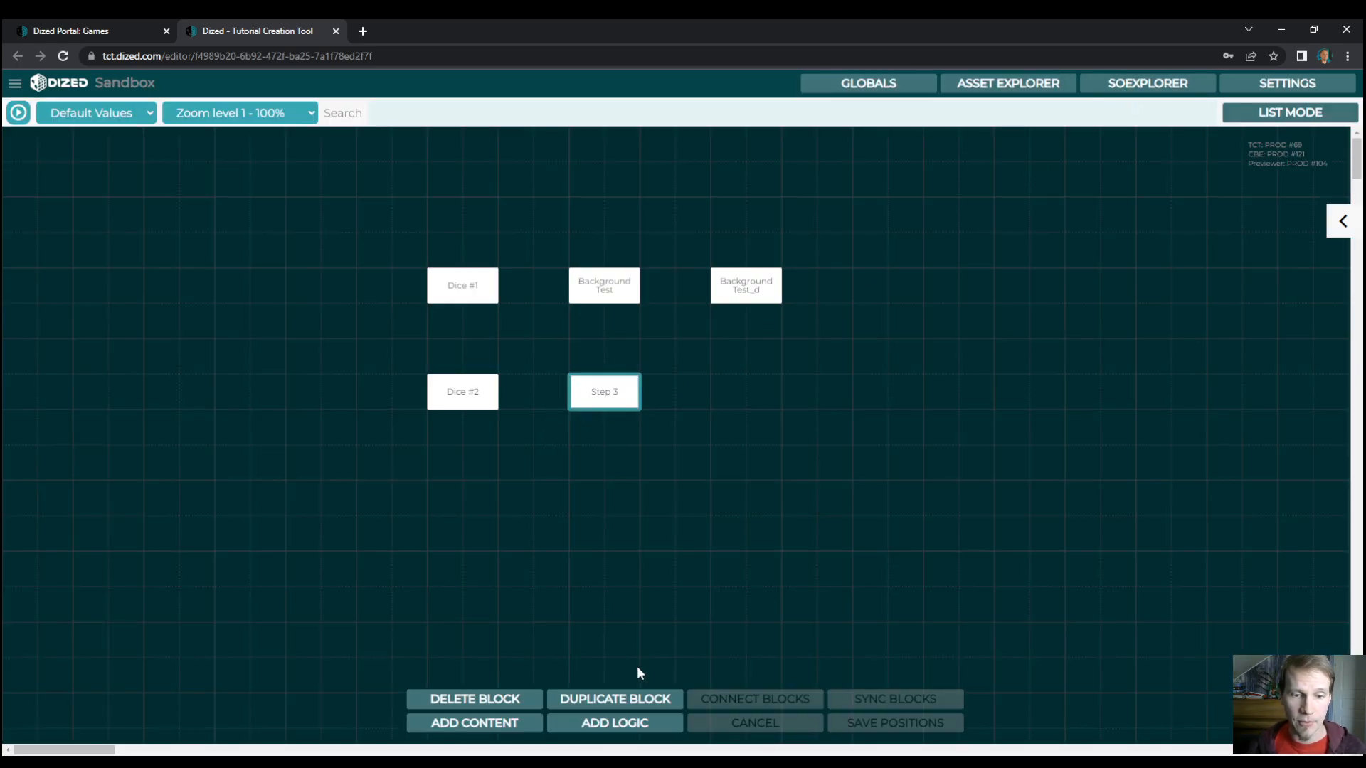
left_click(644, 701)
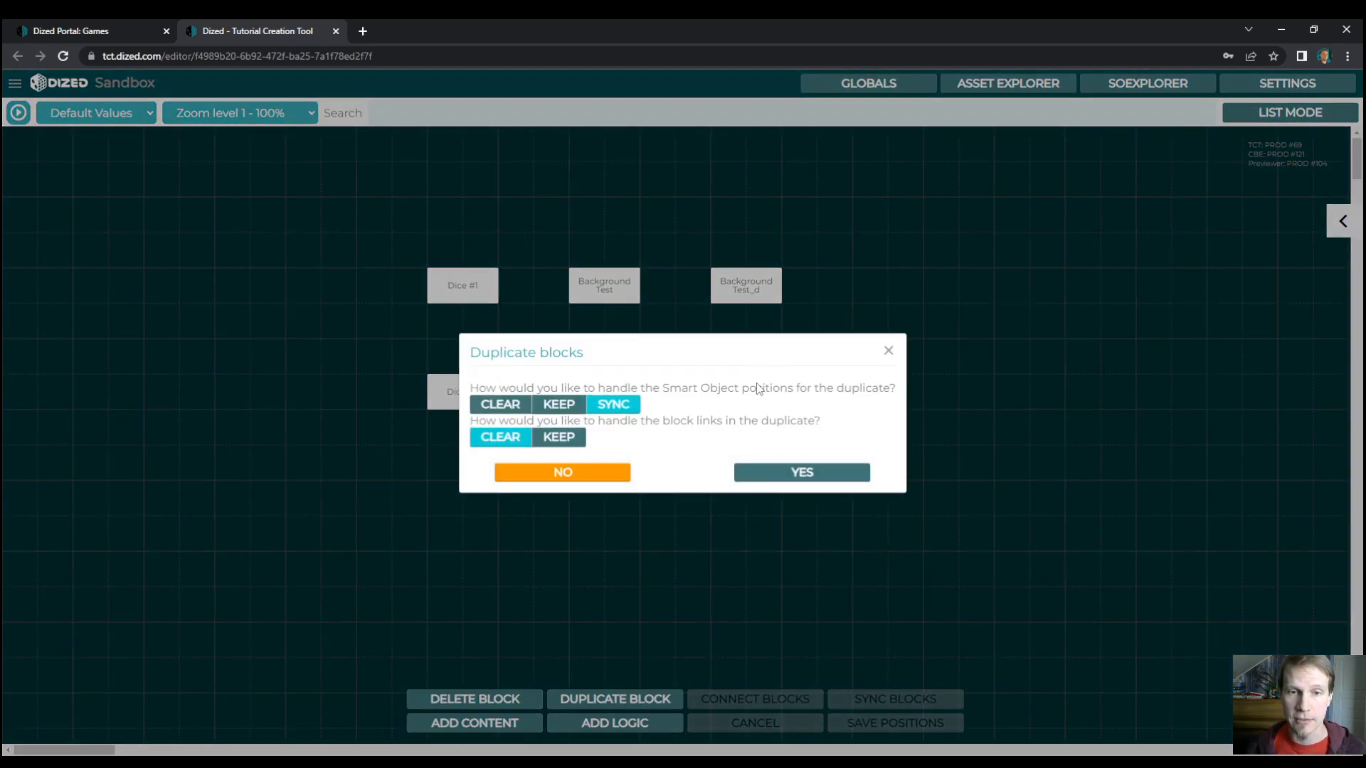
left_click(570, 405)
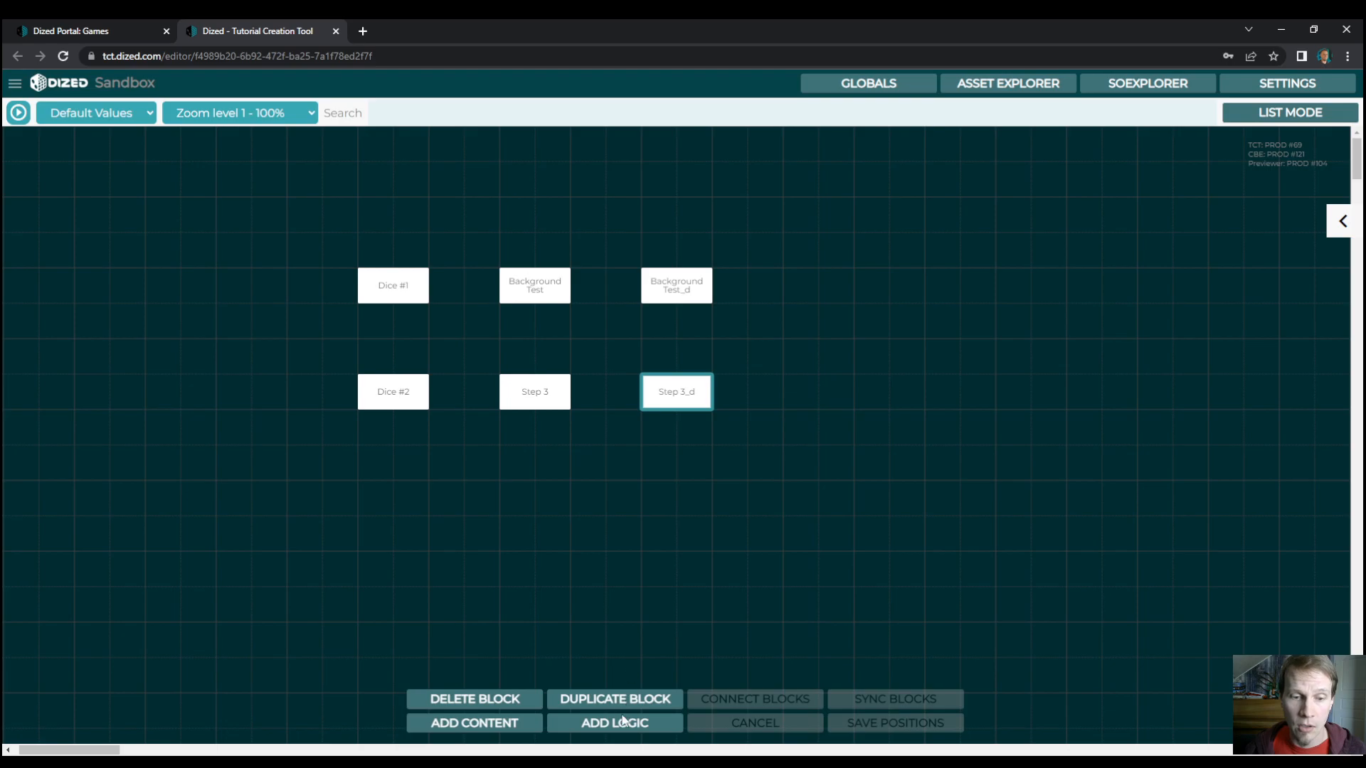
left_click(625, 701)
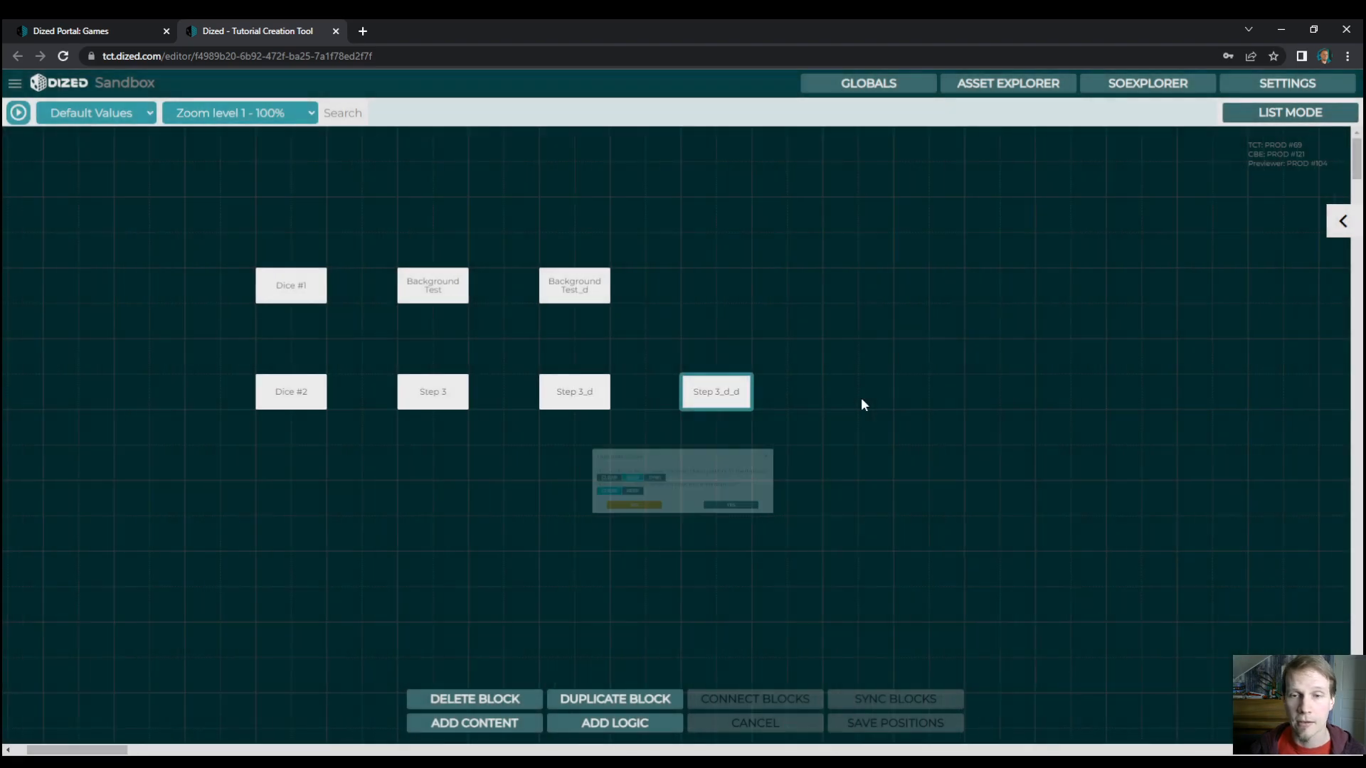
- Reopen the original Step 3 block, select the top card and start recording an animation in the Timeline Editor
double_click(399, 397)
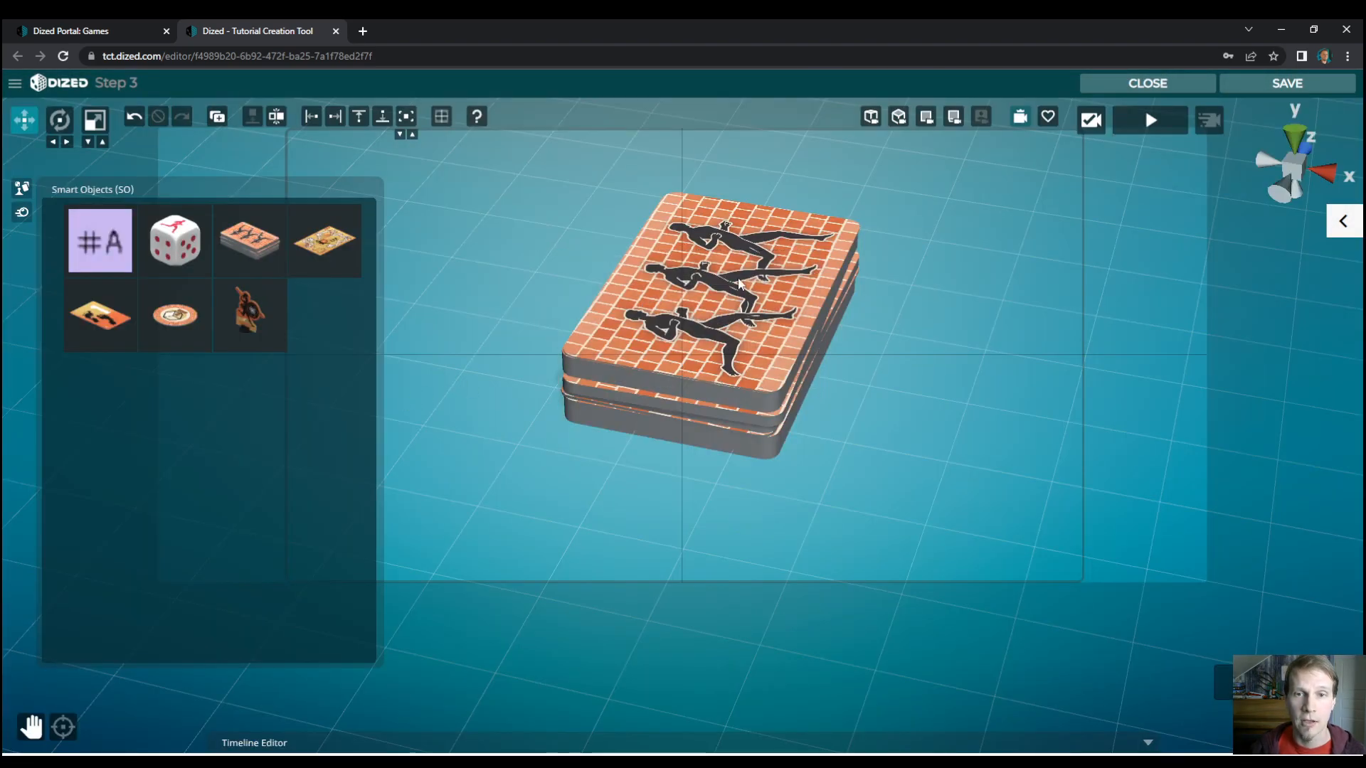
scroll(882, 359, "down", 3)
left_click_drag(896, 350, 872, 345, "alt")
middle_click_drag(917, 333, 892, 357)
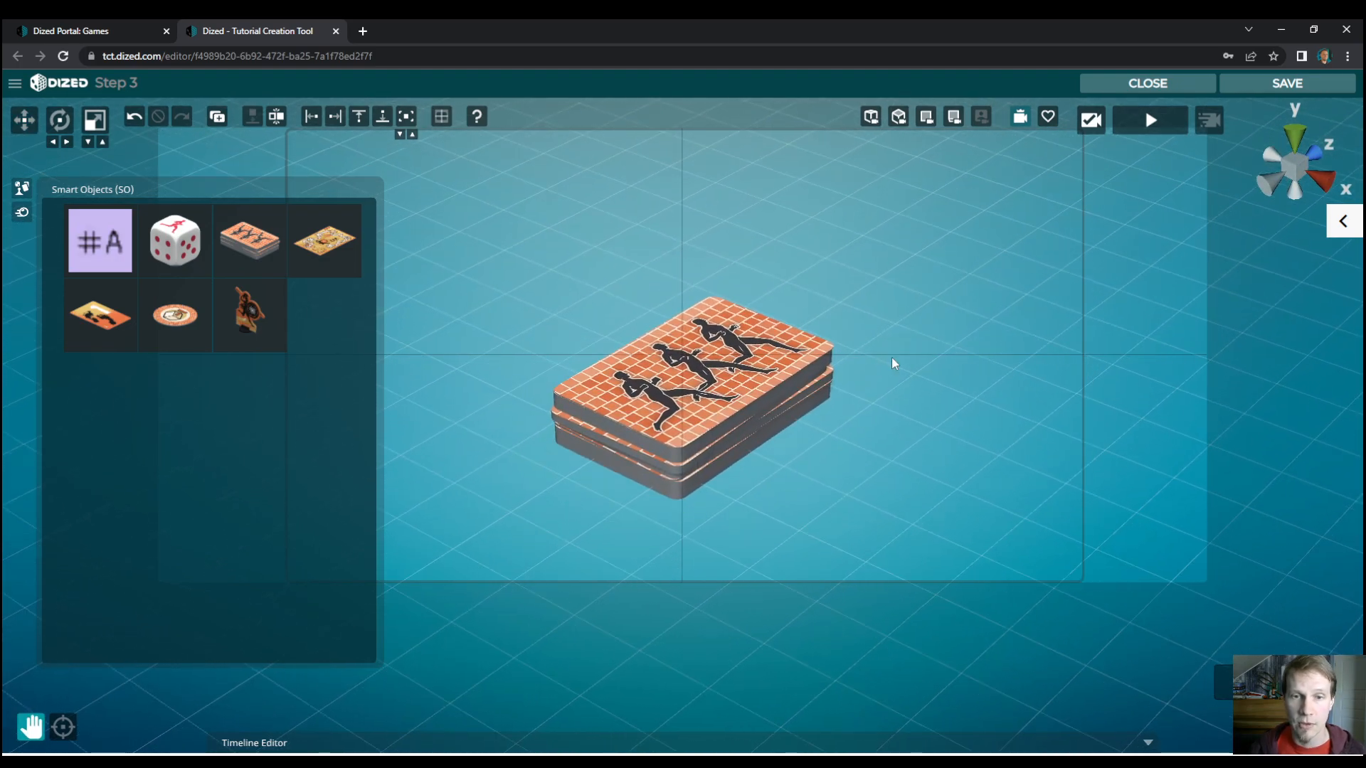
left_click(760, 381)
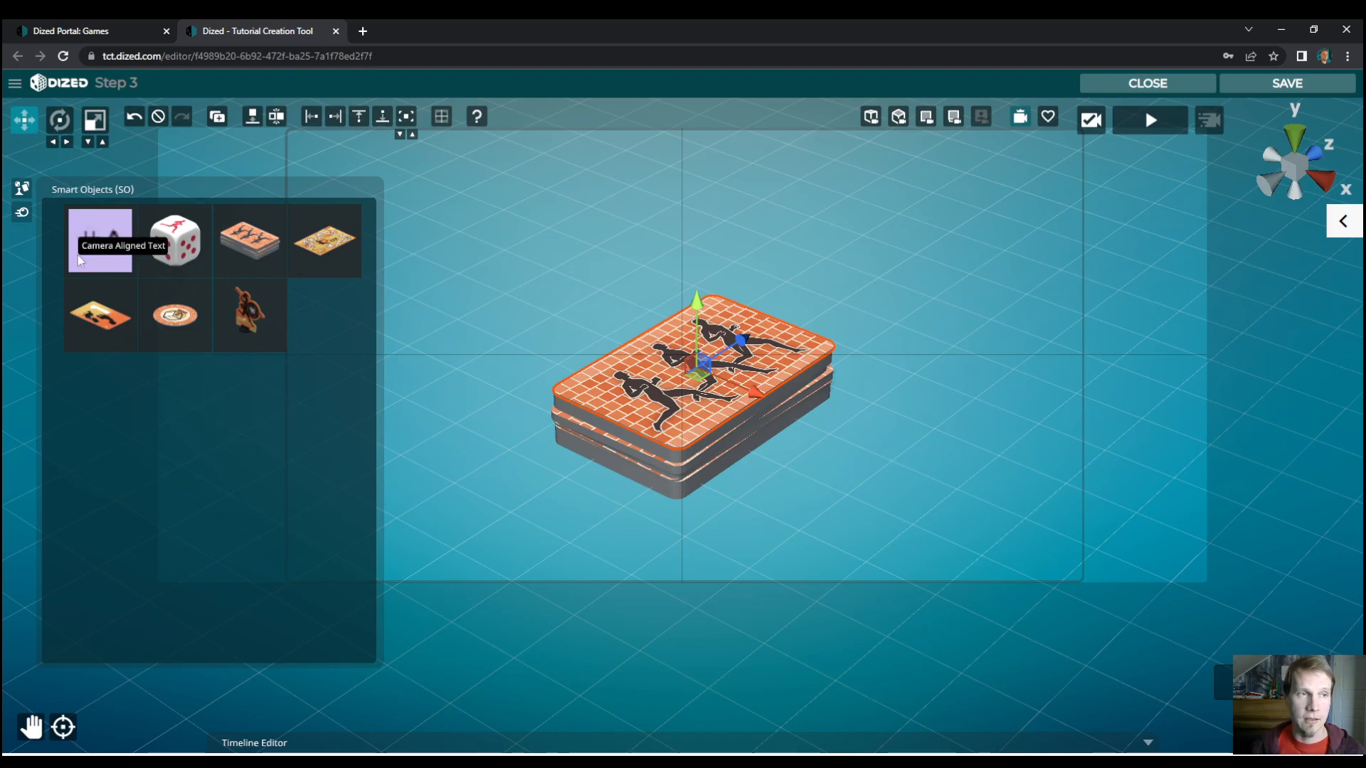
left_click(594, 743)
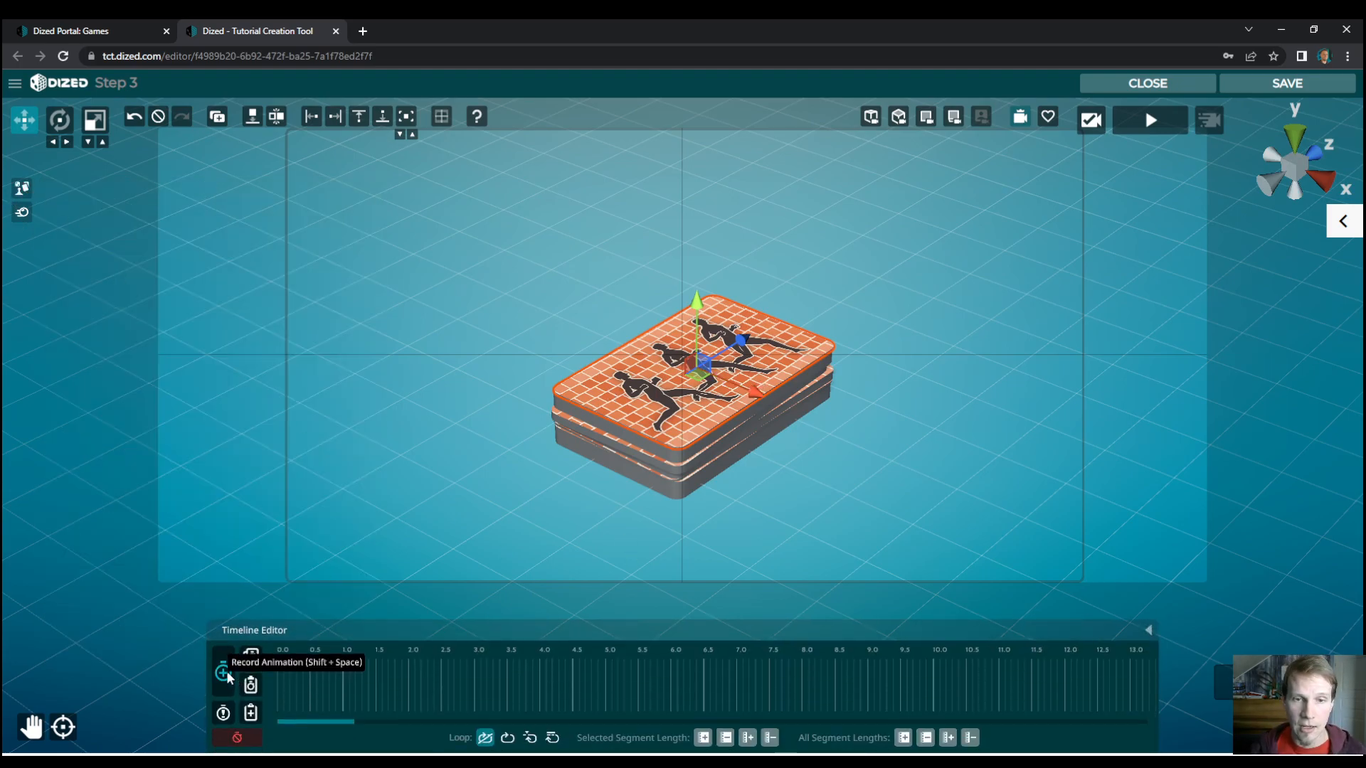
left_click(224, 674)
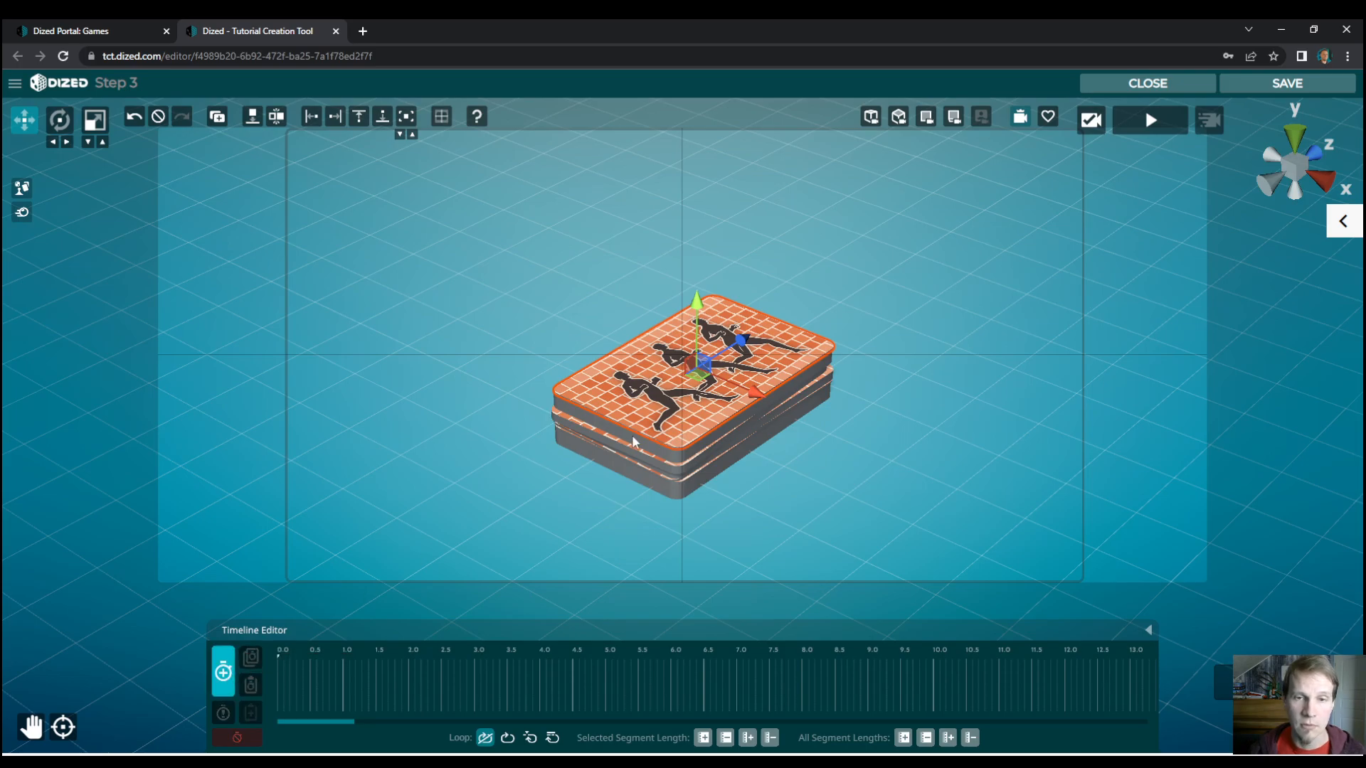
- Record the first one-second segment with the card lifted above the deck and slightly tilted
left_click_drag(697, 345, 730, 235)
key("e")
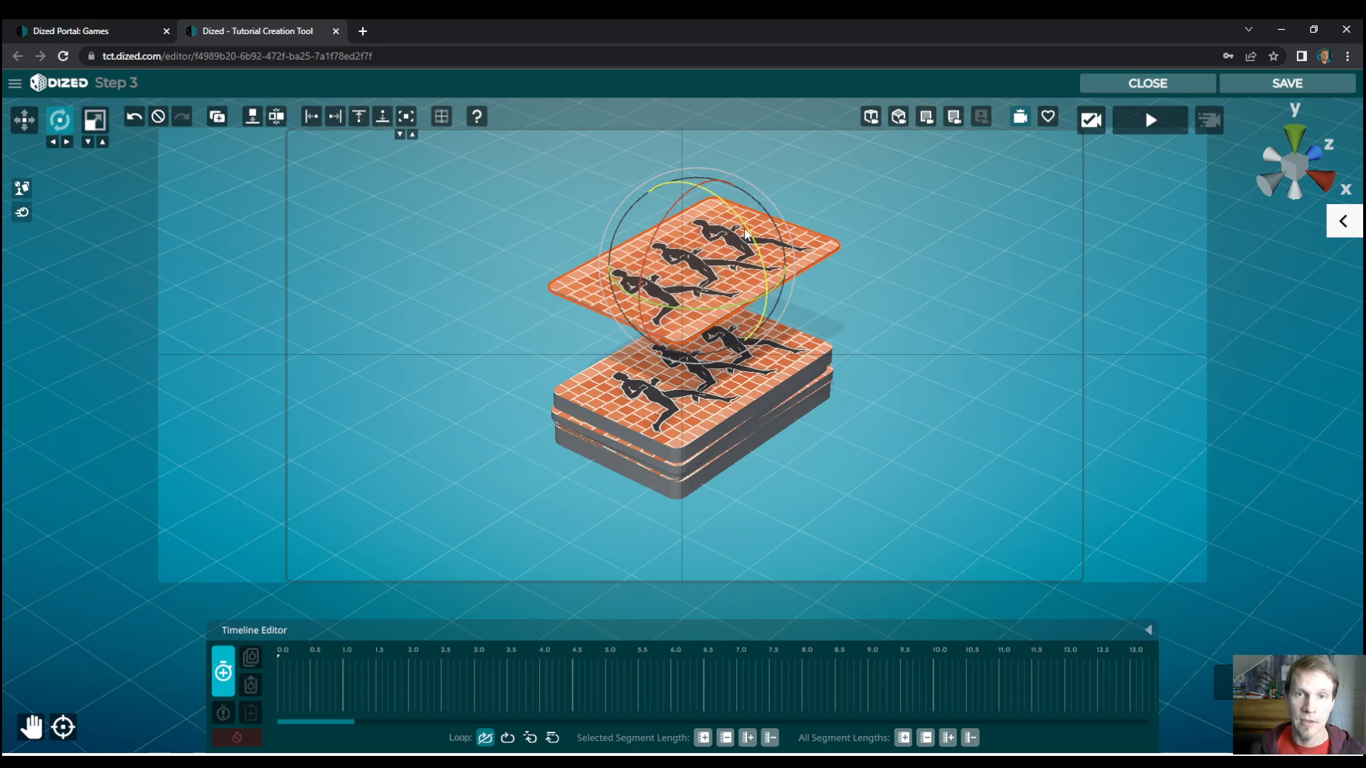
left_click_drag(745, 230, 763, 262)
left_click(224, 680)
- Record a second segment, from 1.0 to 2.0, raising the card higher and turning it upright
key("w")
left_click_drag(679, 244, 763, 212)
key("e")
left_click(223, 672)
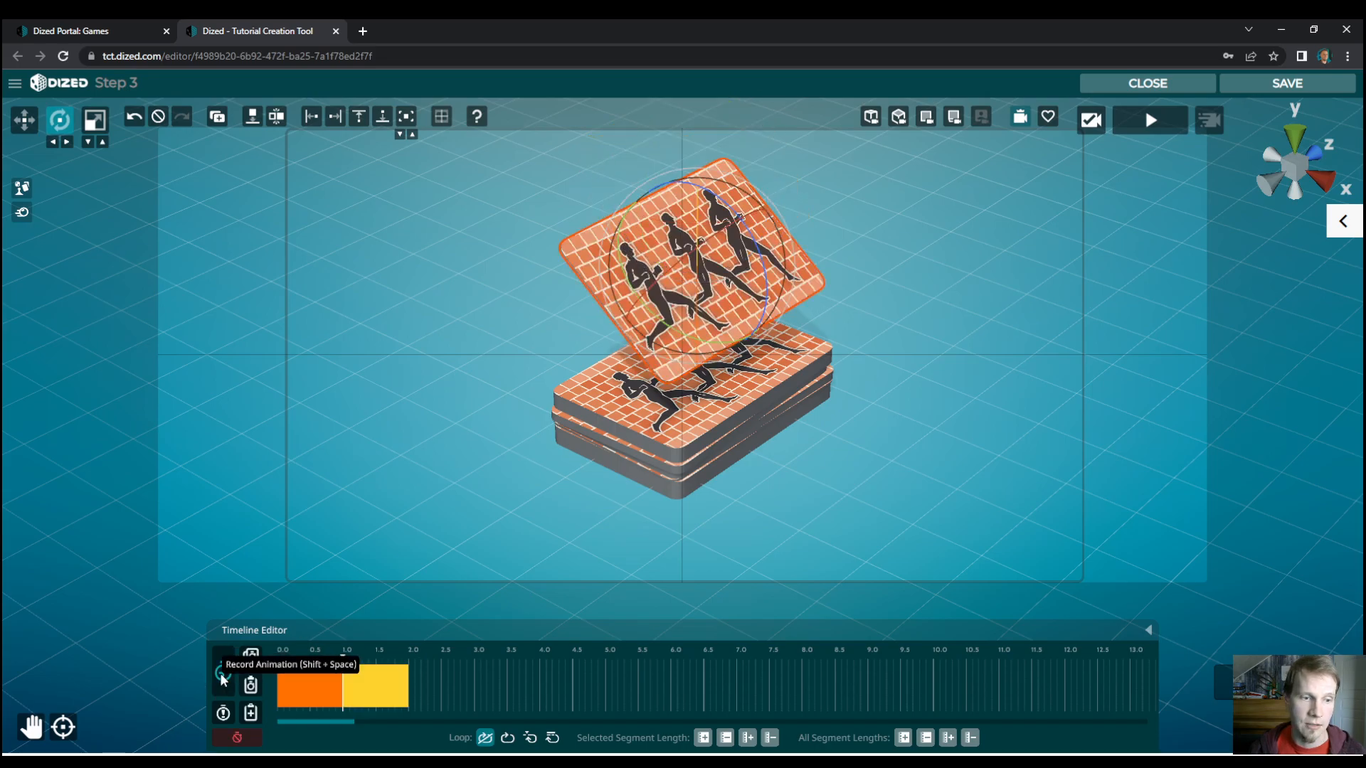
- Record a third segment, from 2.0 to 3.0, rotating the card past upright and lowering it toward the deck
left_click_drag(759, 166, 768, 209)
key("w")
left_click_drag(698, 156, 698, 232)
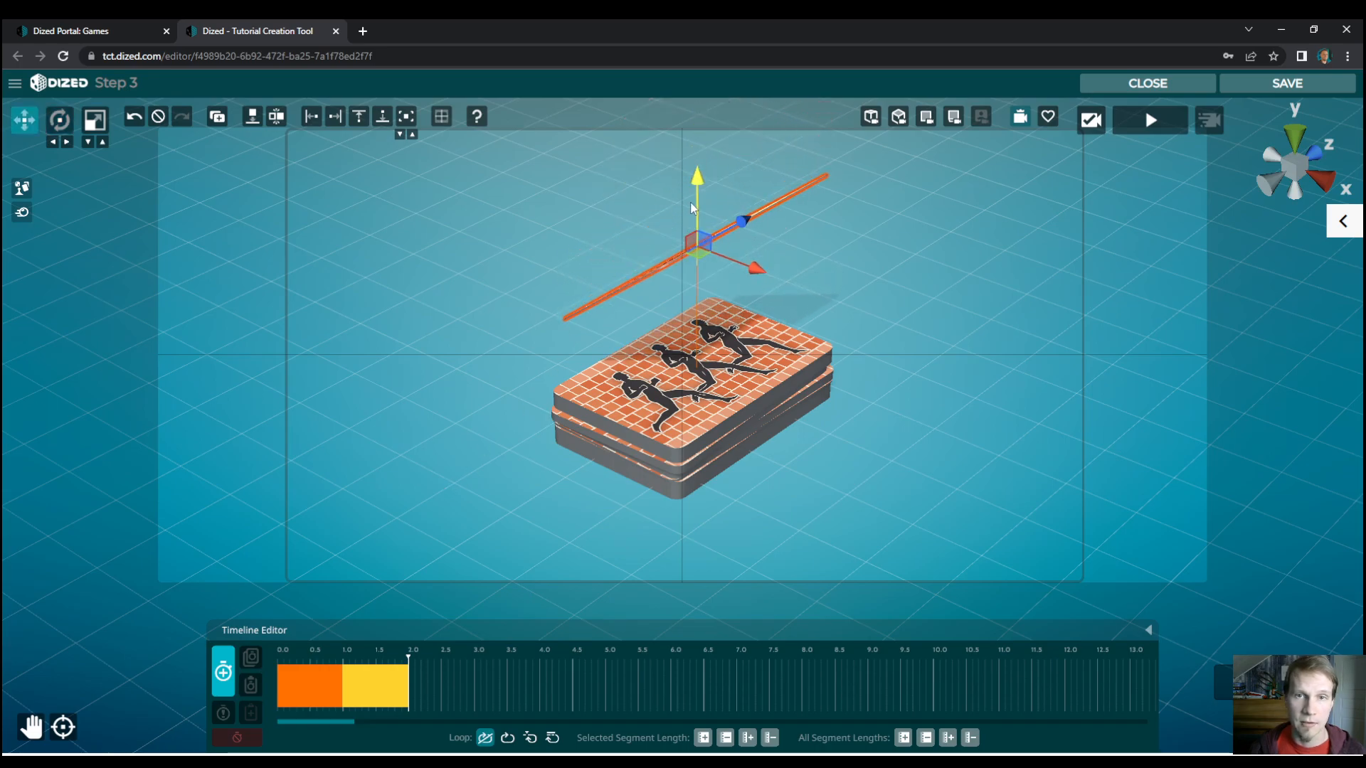
left_click(224, 672)
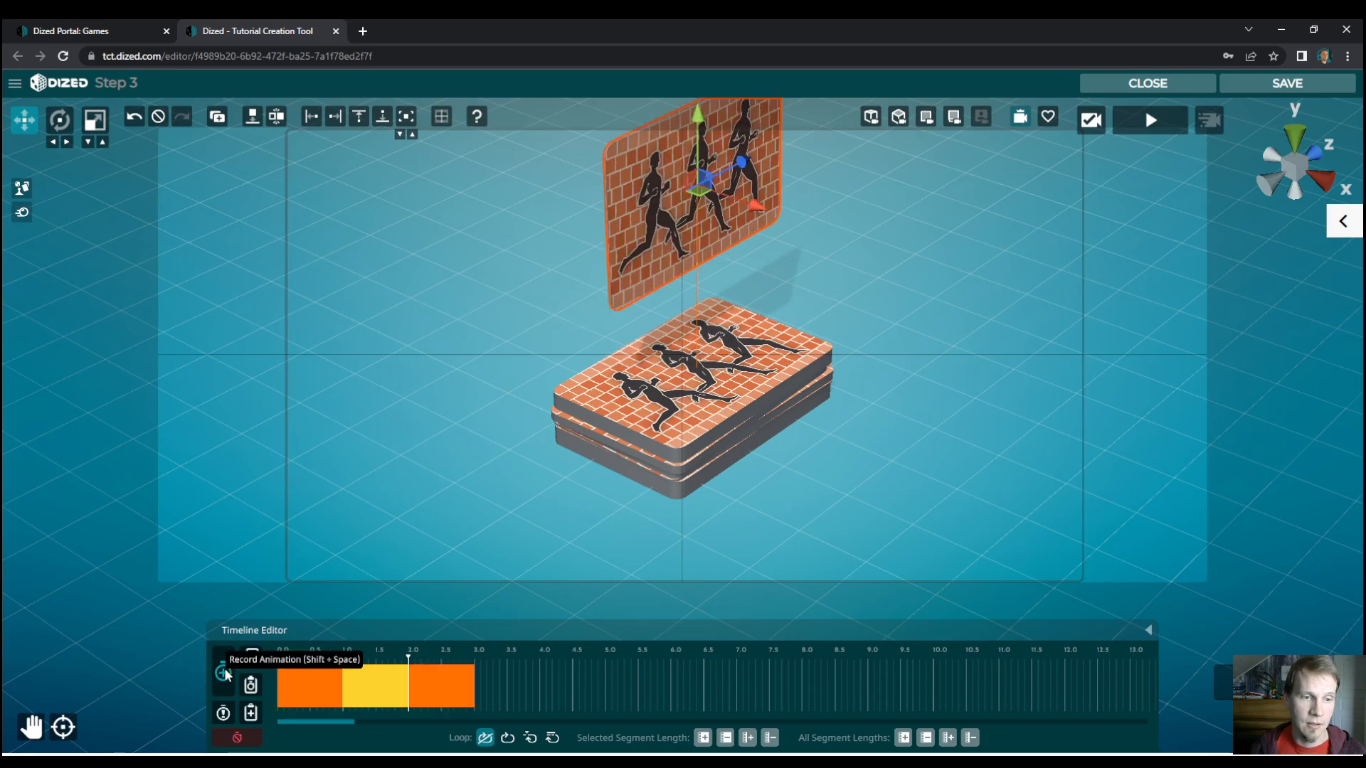
- Record a fourth segment starting at 3.0 with the card rotated flat and face up above the deck
key("e")
left_click_drag(723, 201, 746, 232)
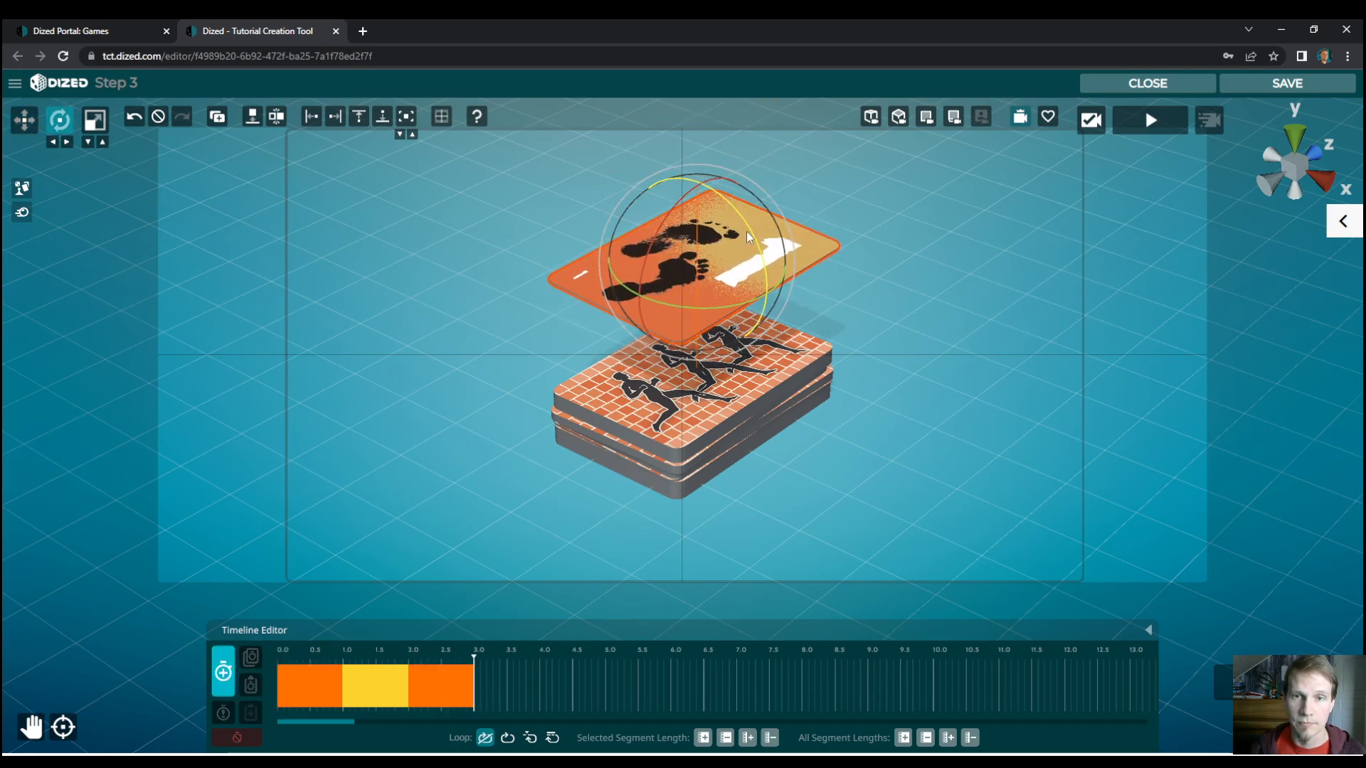
left_click_drag(746, 232, 745, 231)
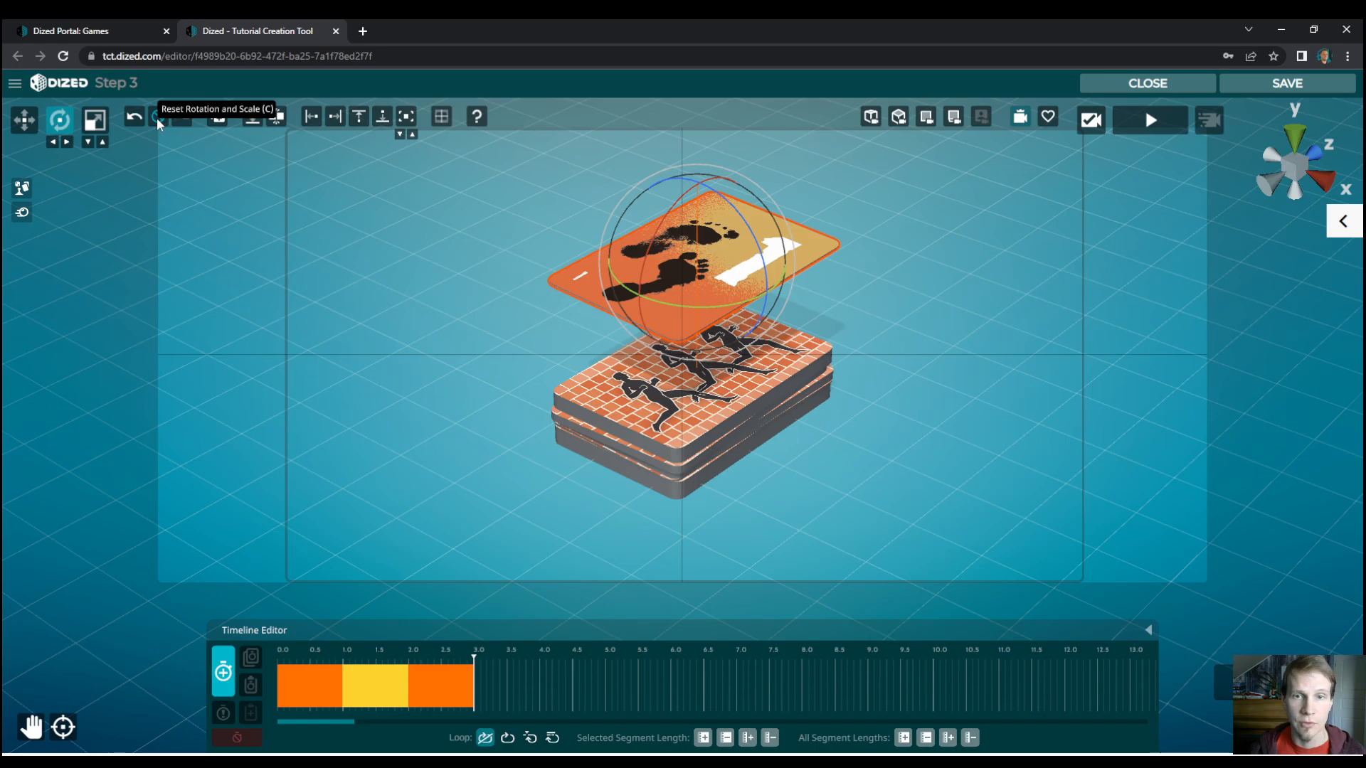
left_click(156, 117)
key("w")
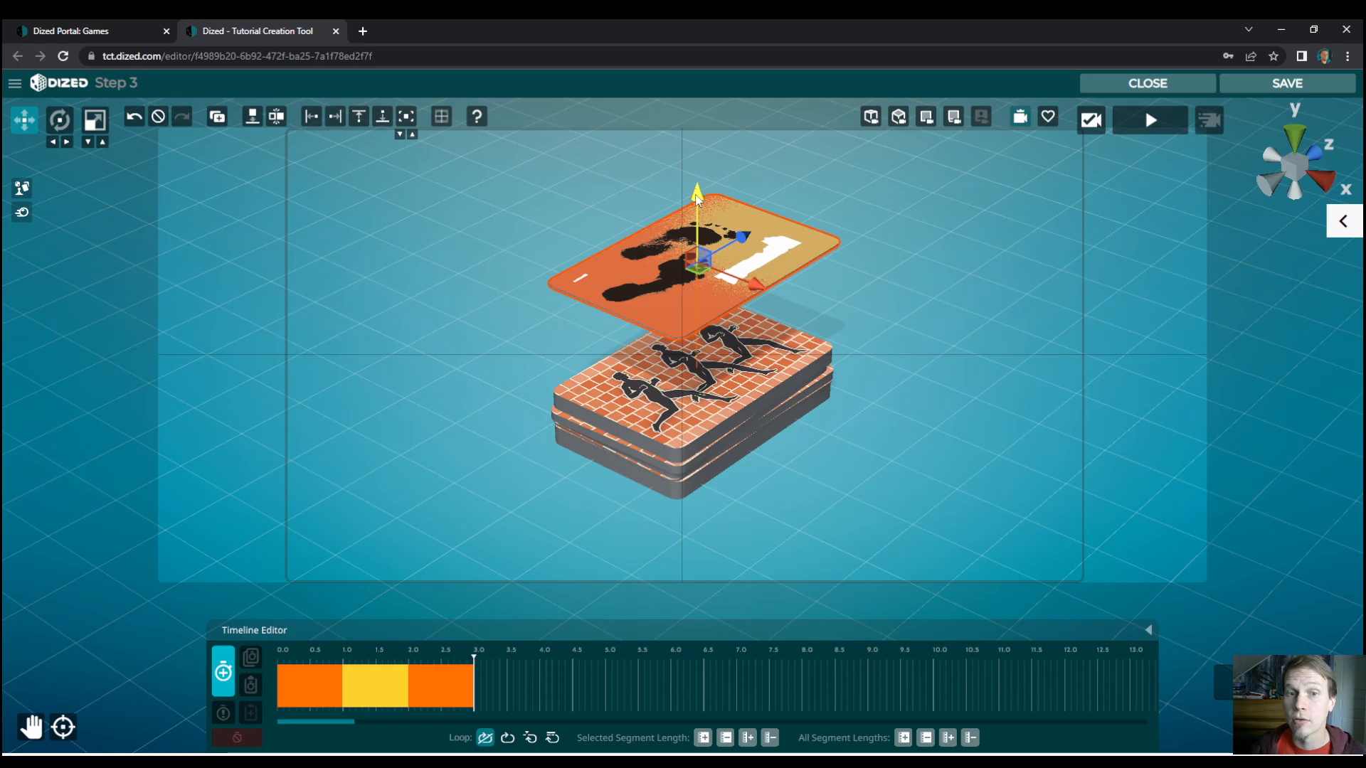
key("e")
mouse_move(715, 198)
left_mouse_down()
mouse_move(742, 221)
mouse_move(715, 193)
left_mouse_up()
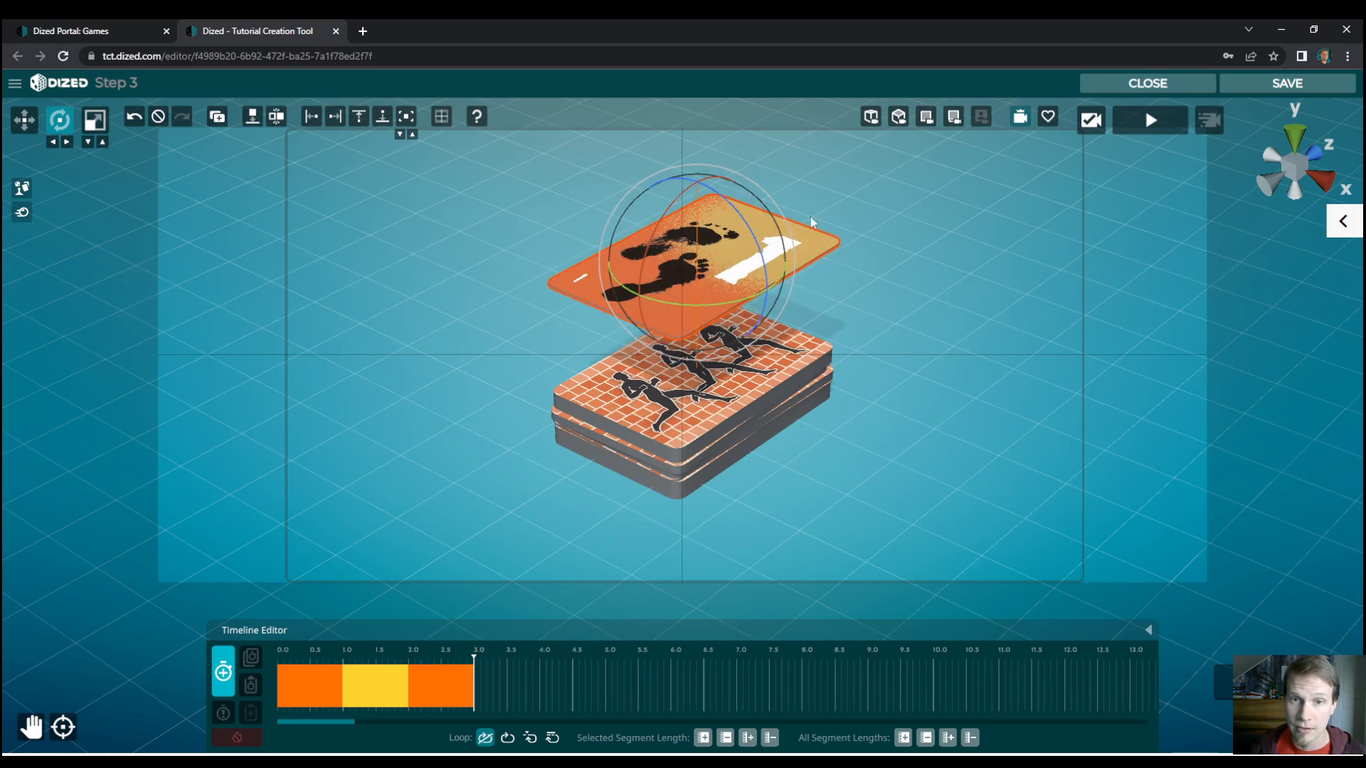
key("w")
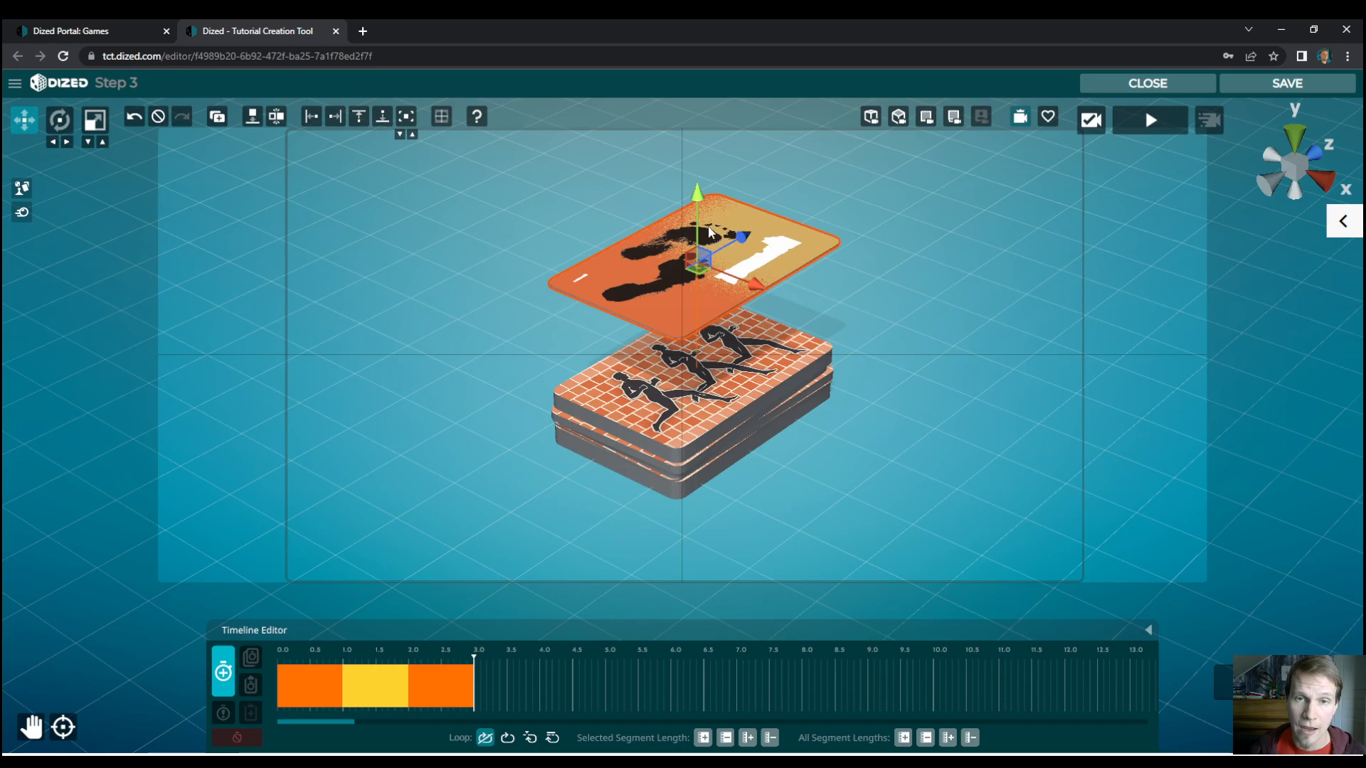
- Lower the face-up card onto the deck, check its contact from the side, and finish recording the fourth segment
left_click_drag(697, 199, 694, 321)
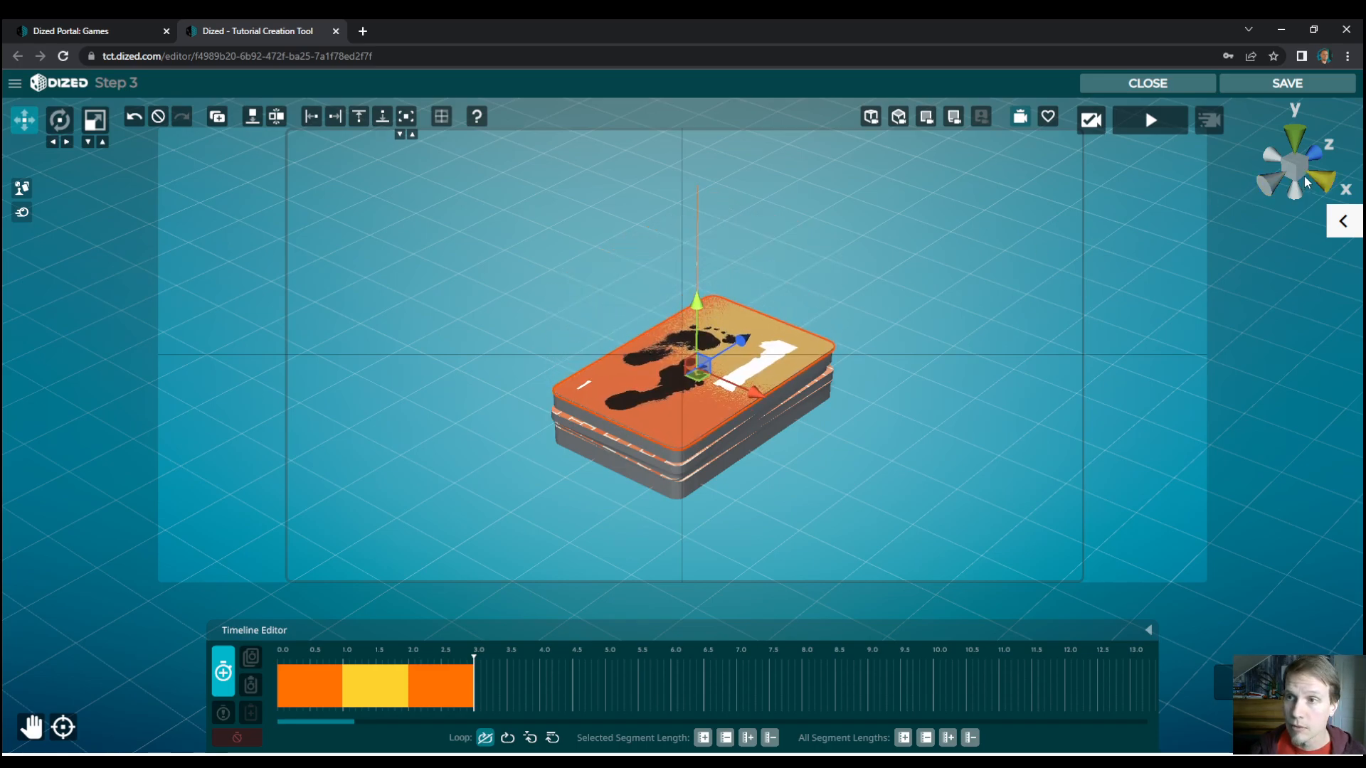
left_click(1300, 148)
left_click(1295, 168)
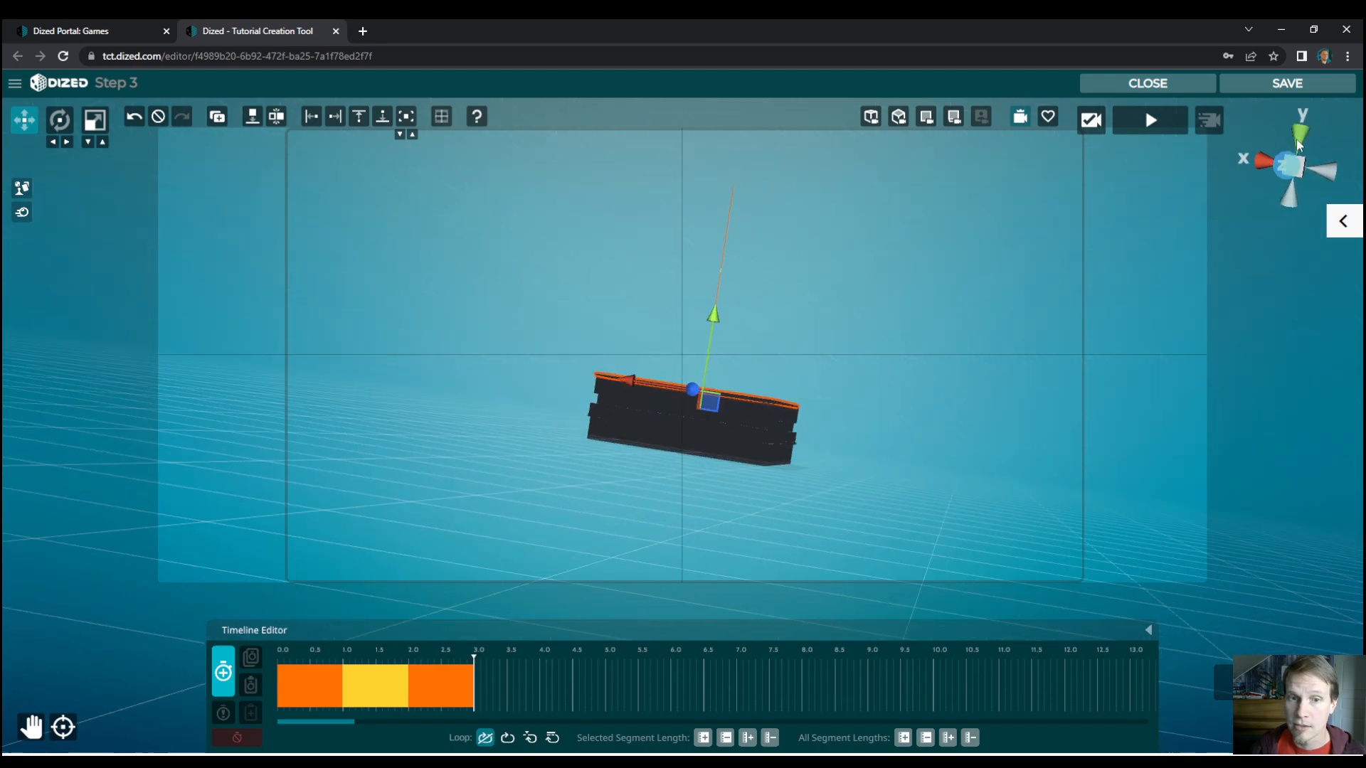
scroll(761, 359, "up", 3)
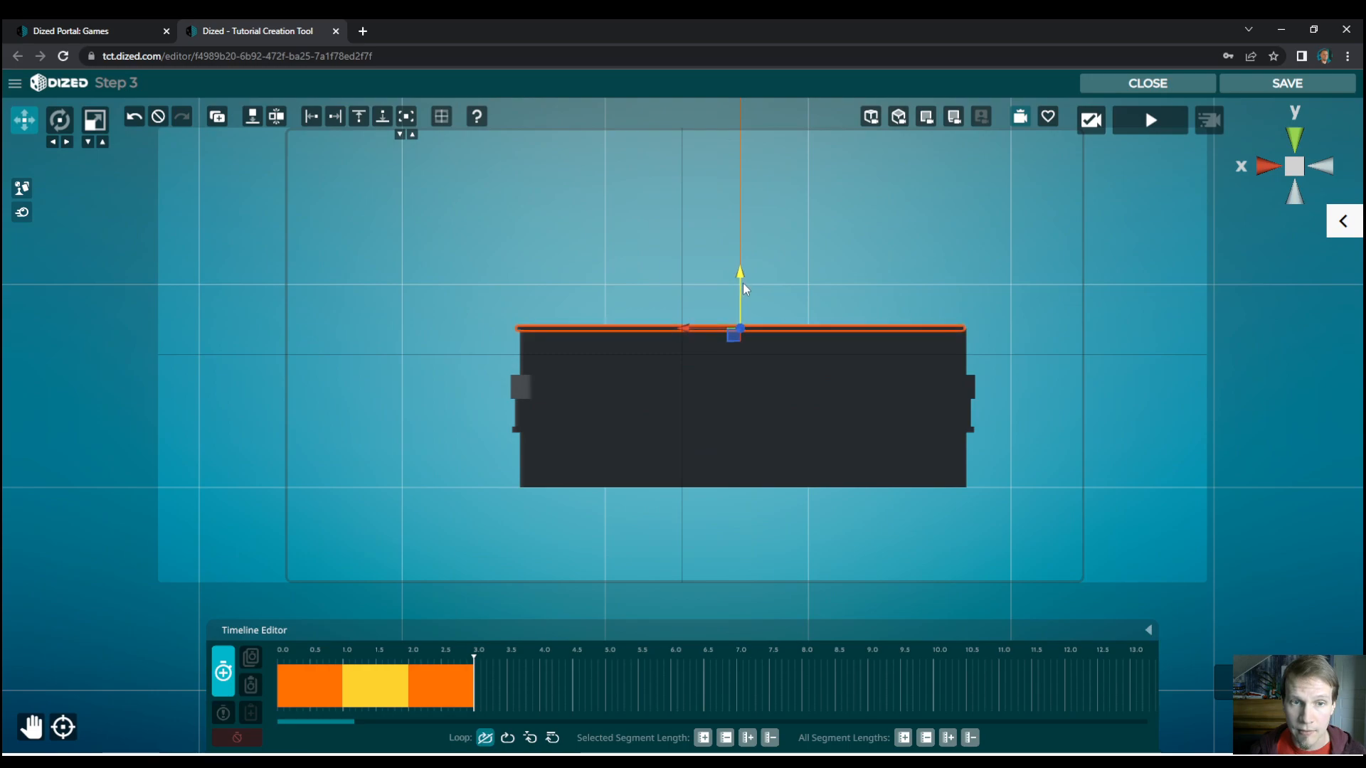
left_click(224, 671)
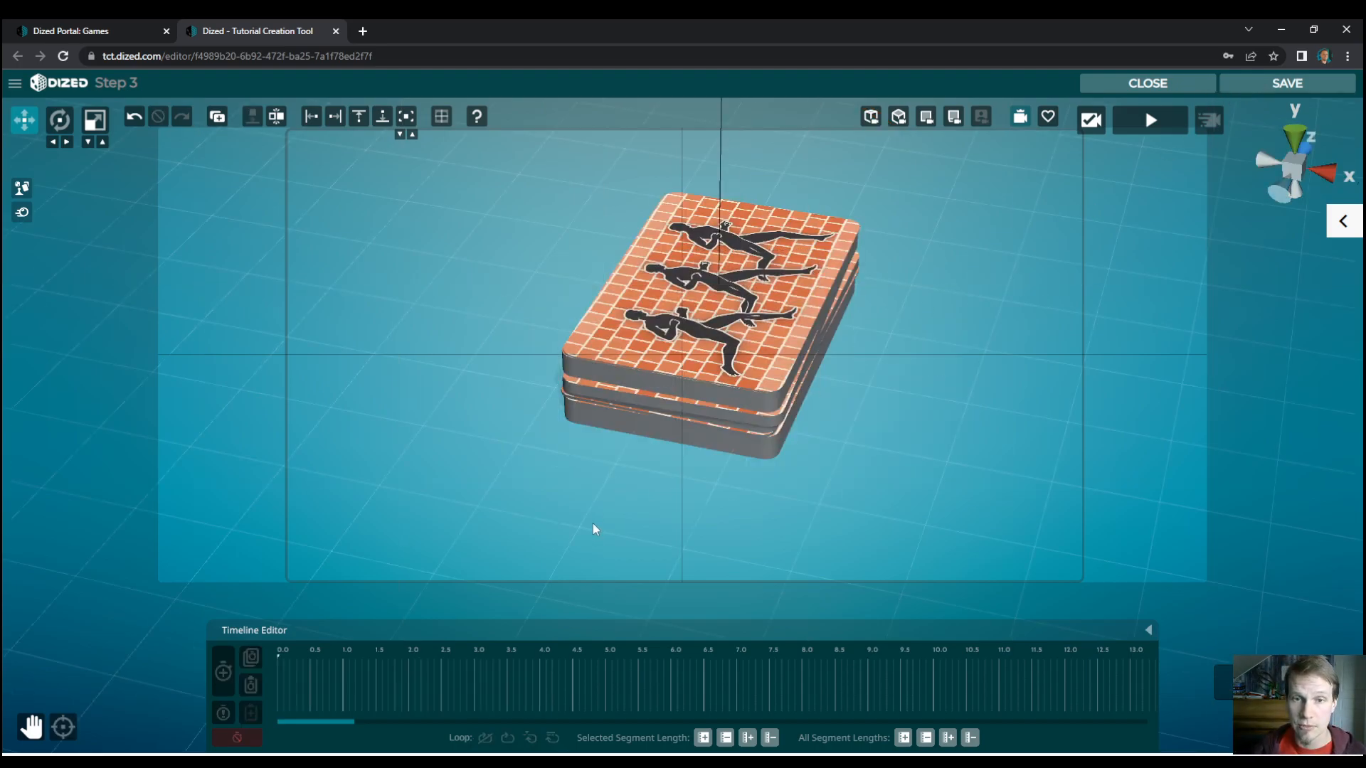
- Shorten all of the card's animation segments to 0.6 seconds each and preview the faster flip
left_click(1151, 120)
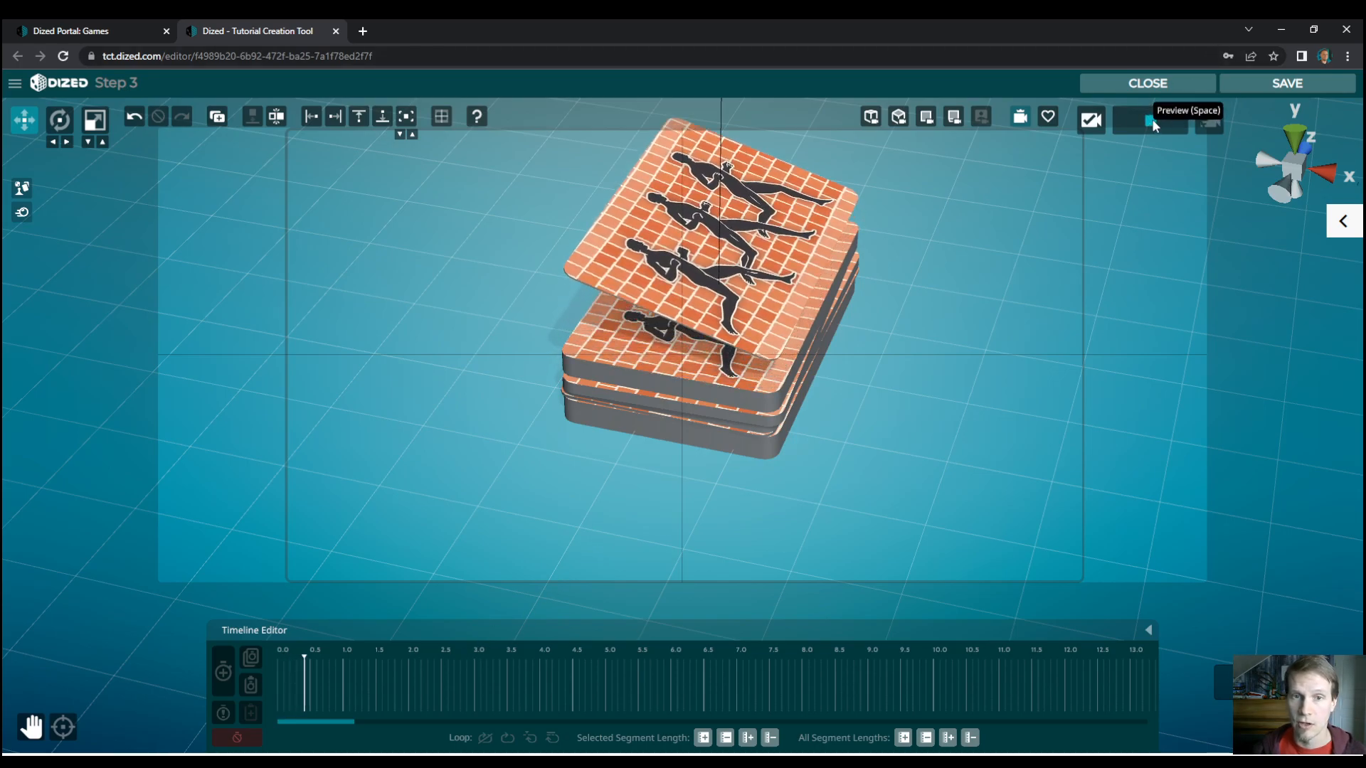
left_click(654, 268)
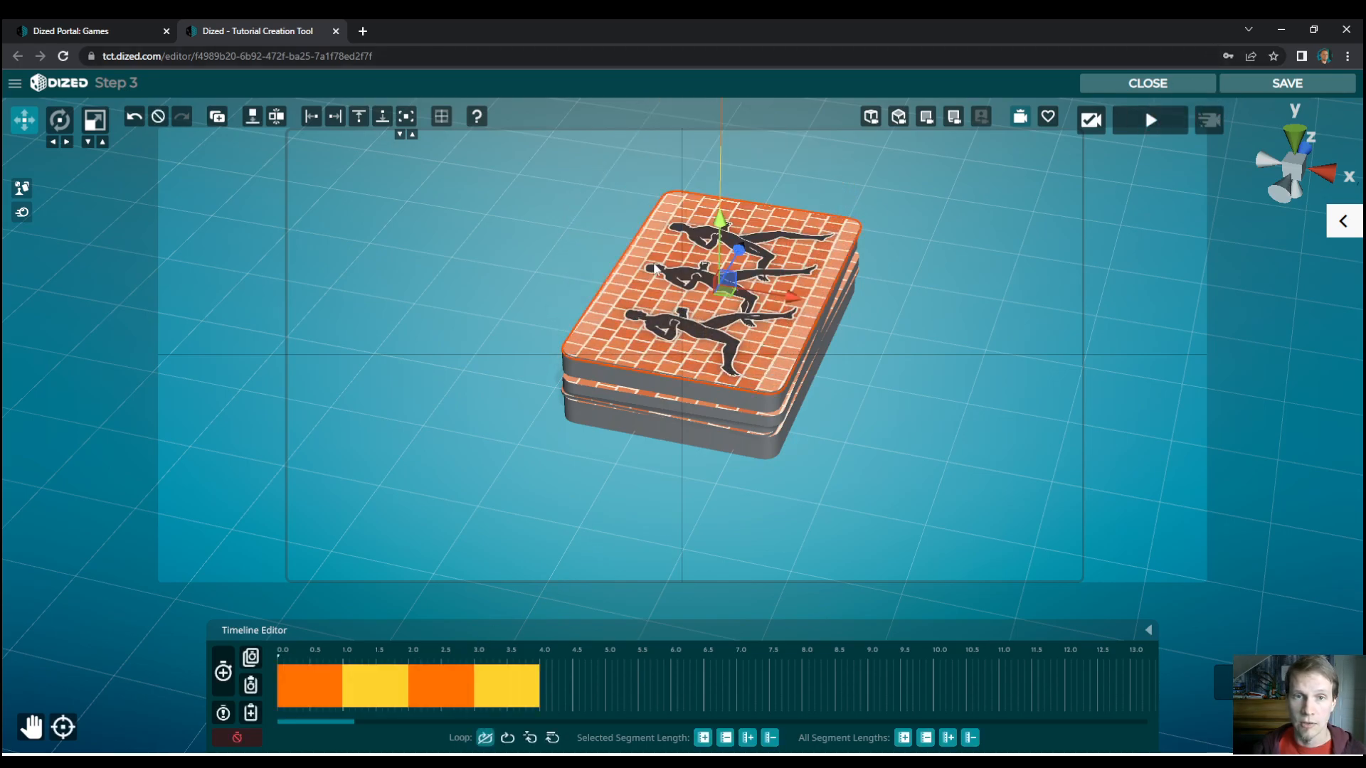
left_click(970, 739)
left_click(970, 738)
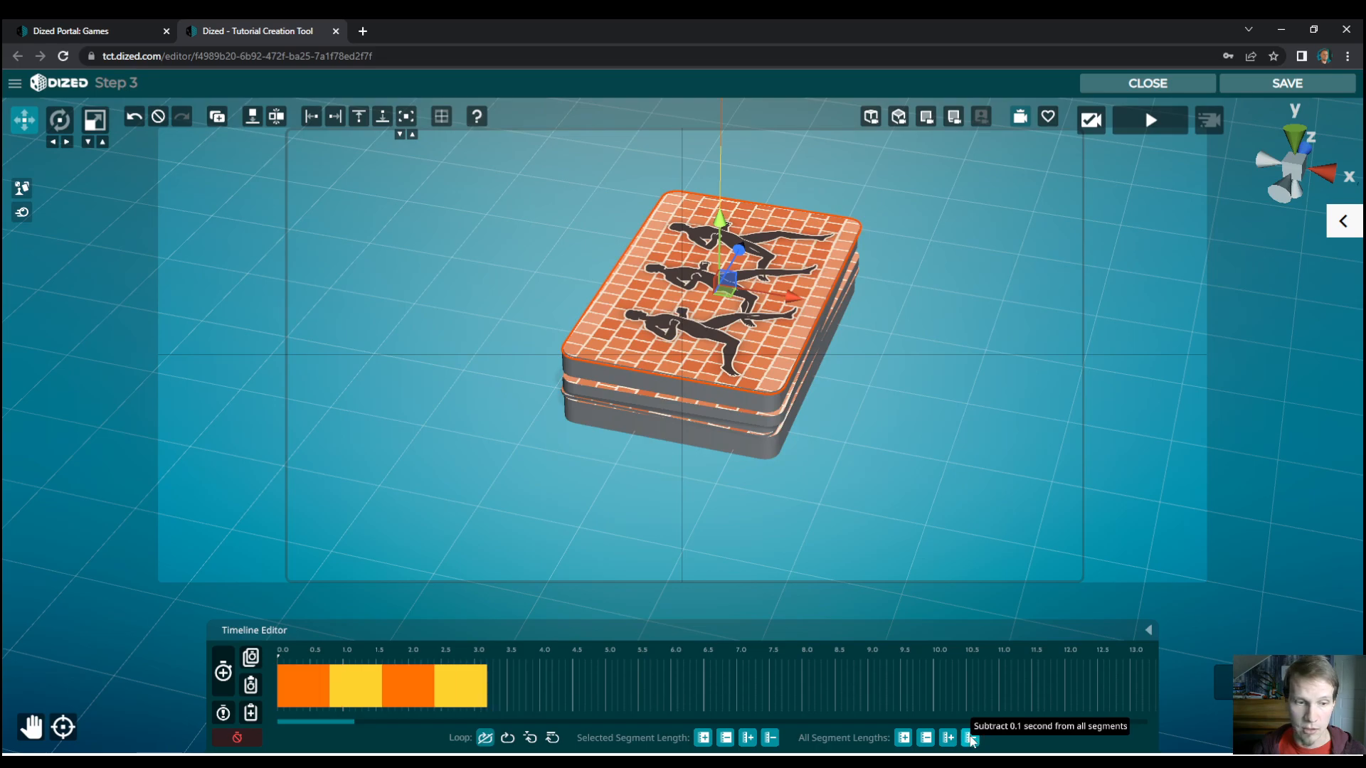
left_click(971, 739)
left_click(971, 738)
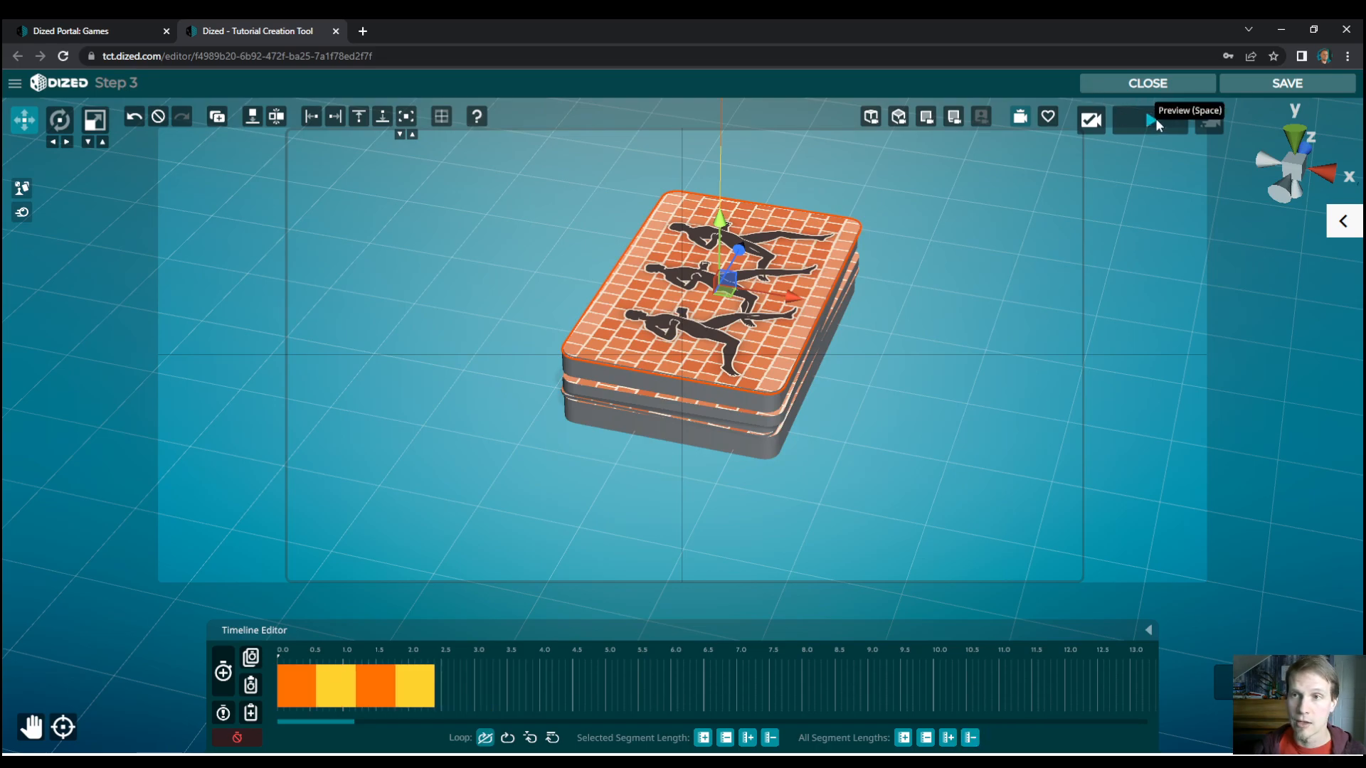
left_click(1151, 119)
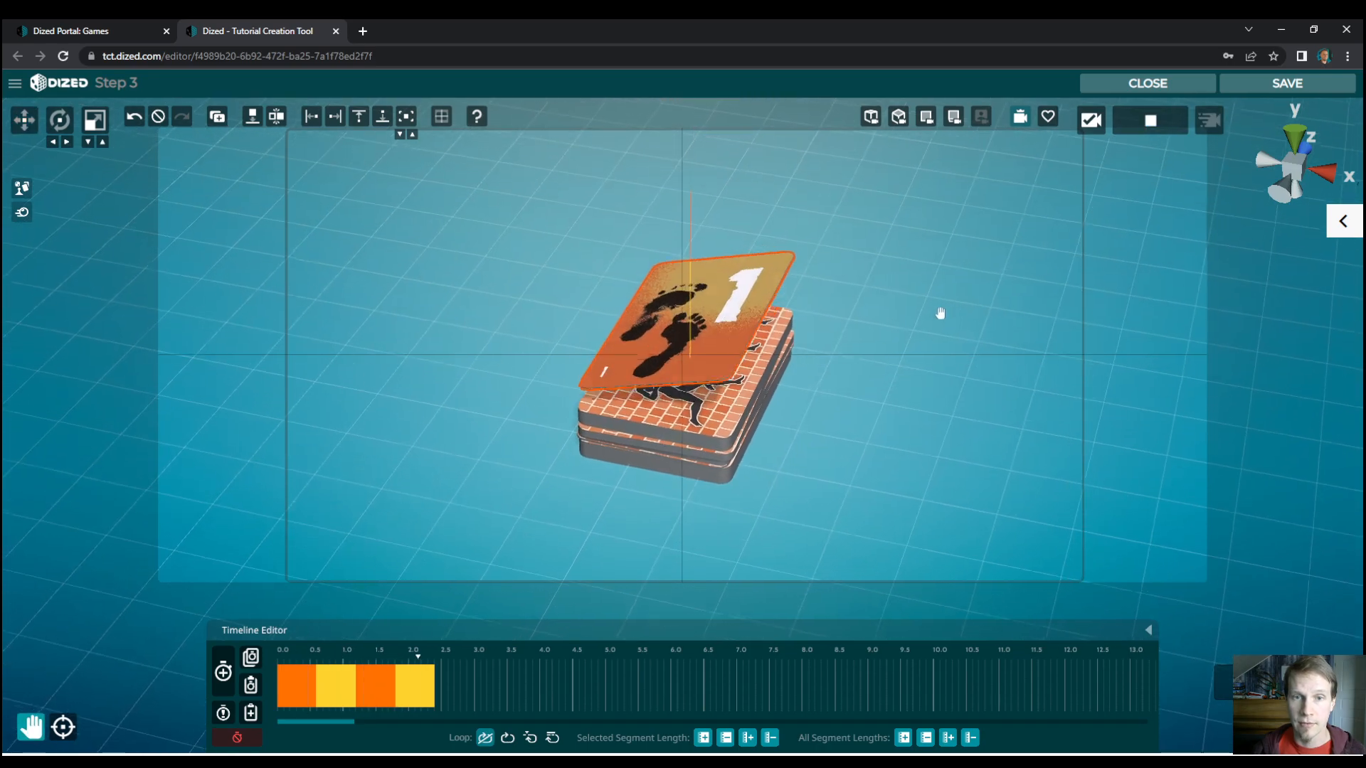
- Shorten all of the card's animation segments to 0.4 seconds each and preview the flip
left_click(971, 739)
left_click(971, 739)
left_click(1147, 127)
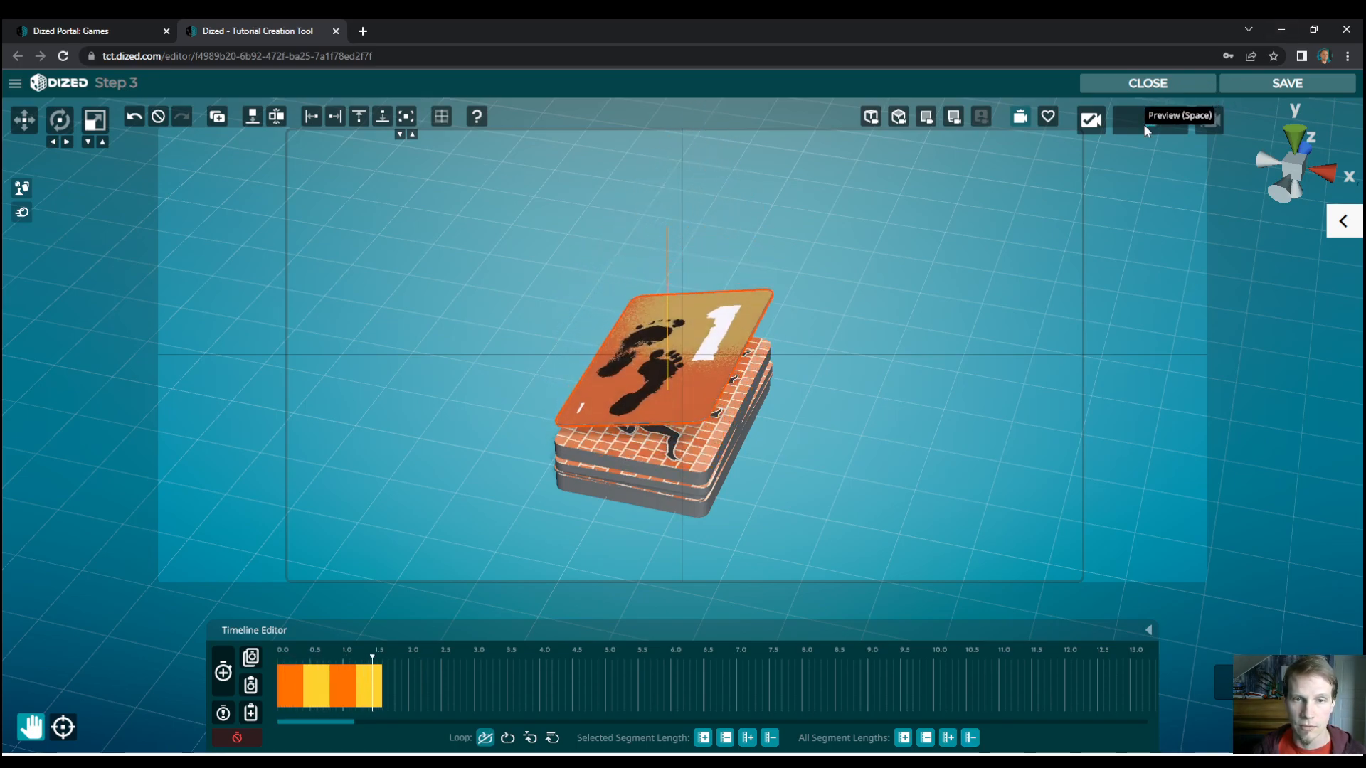
left_click(1144, 126)
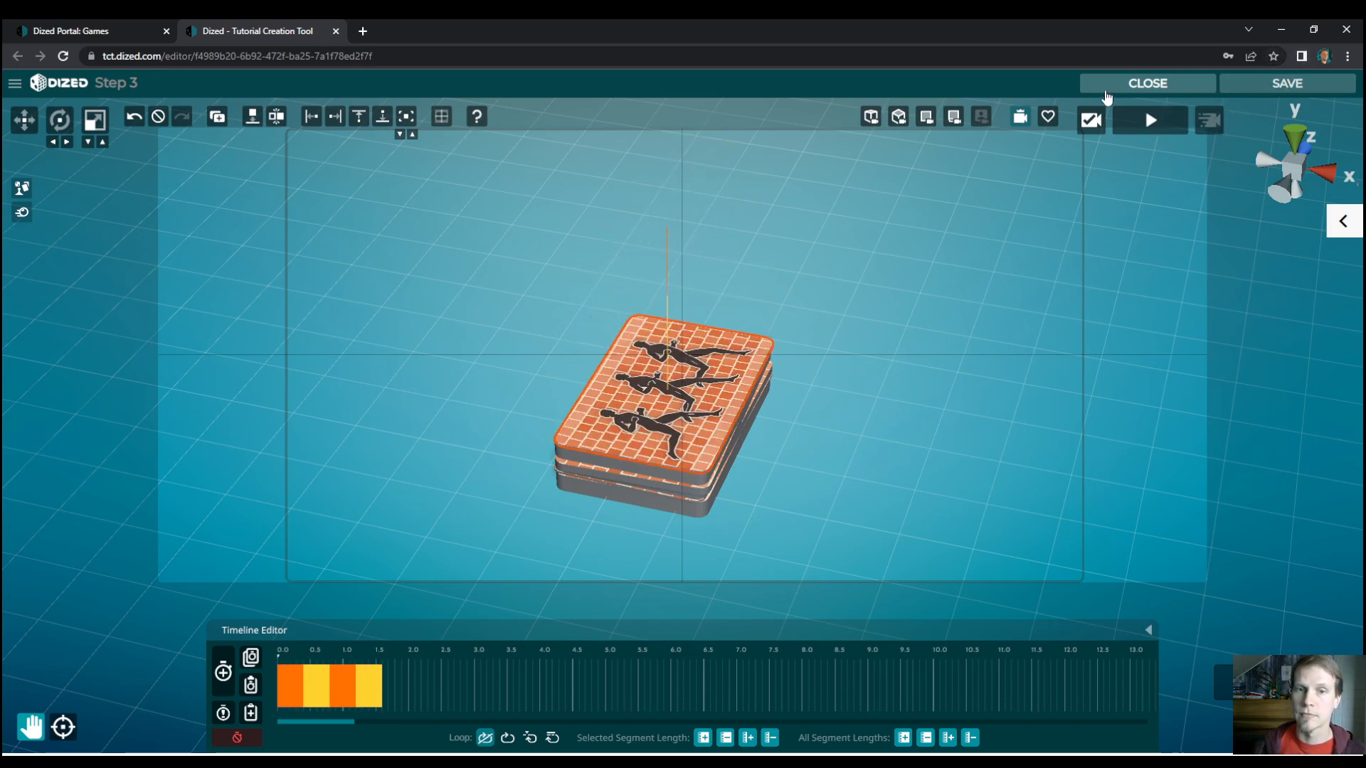
left_click(1145, 84)
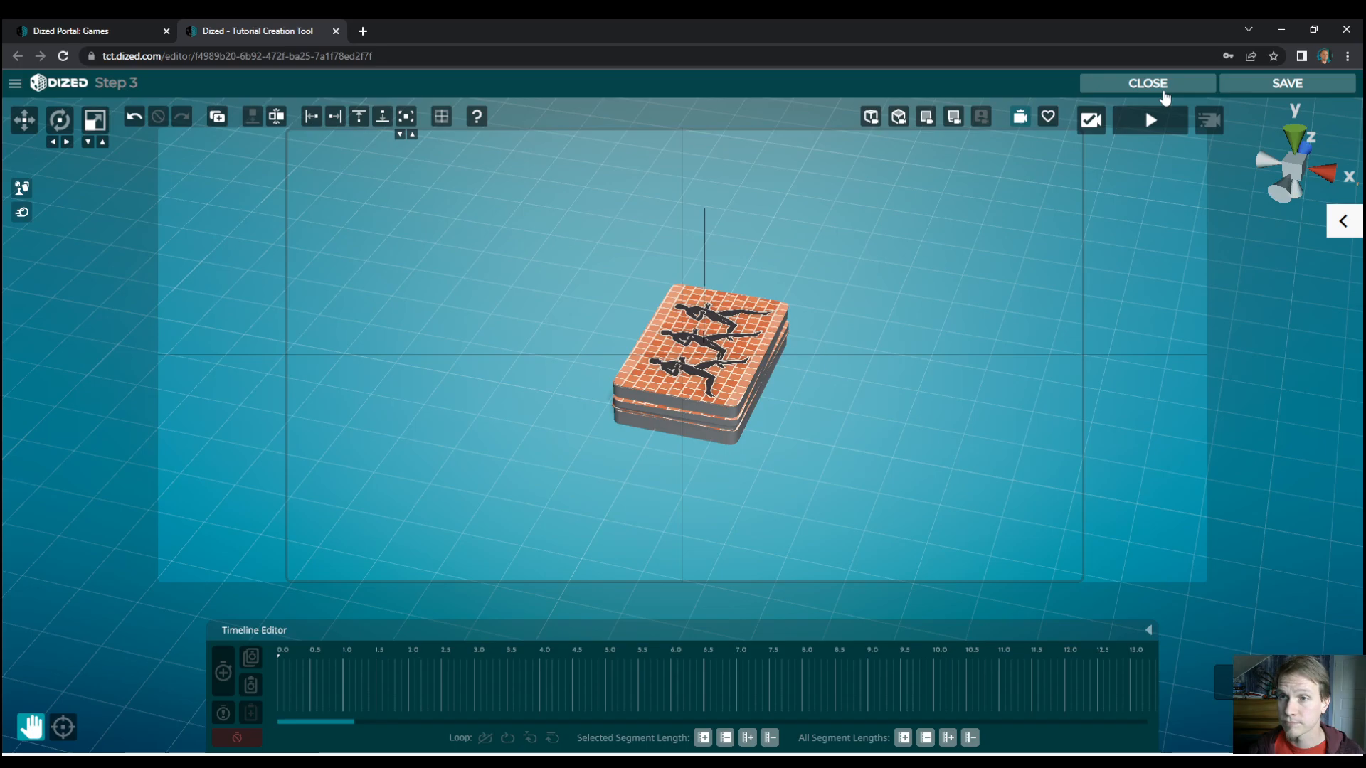
- Change the end of the card's first segment so the card shifts a little away from the deck along the X axis
left_click(730, 371)
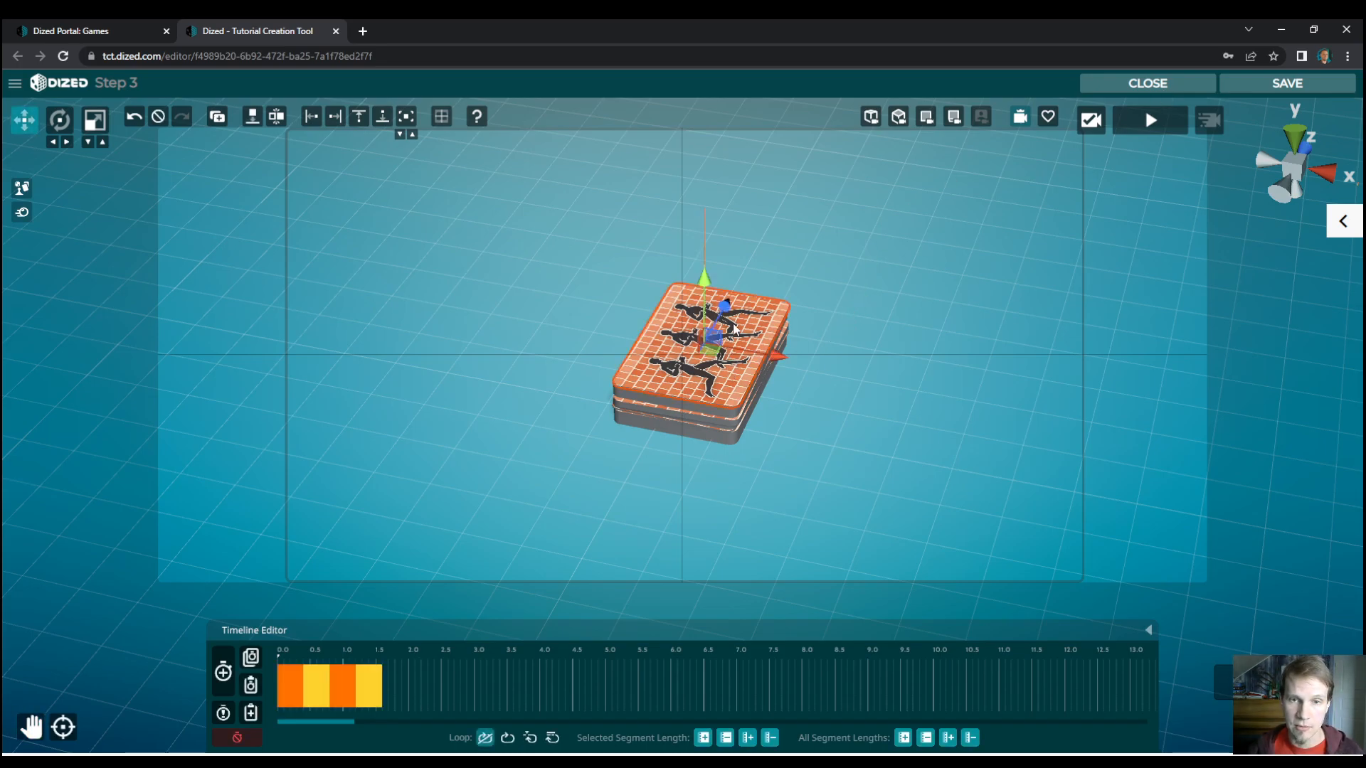
left_click(299, 658)
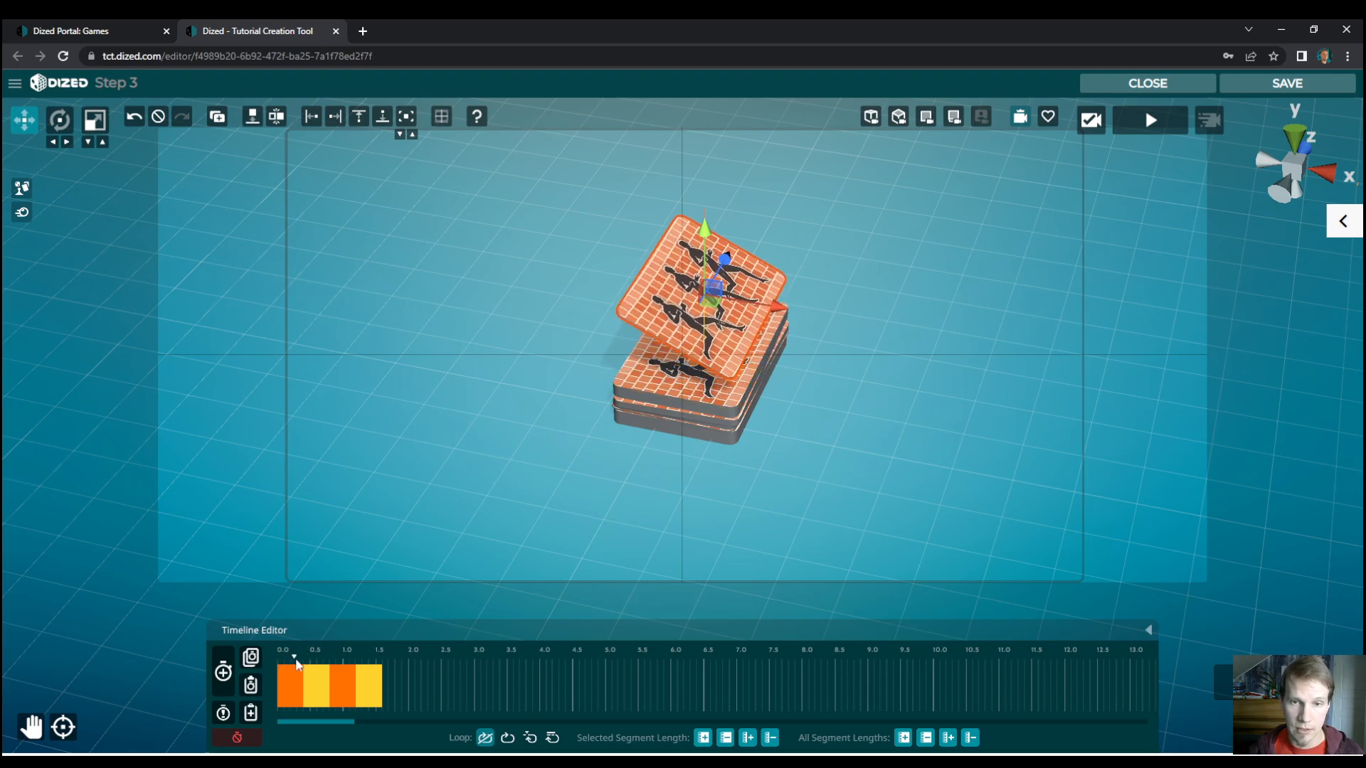
right_click(287, 682)
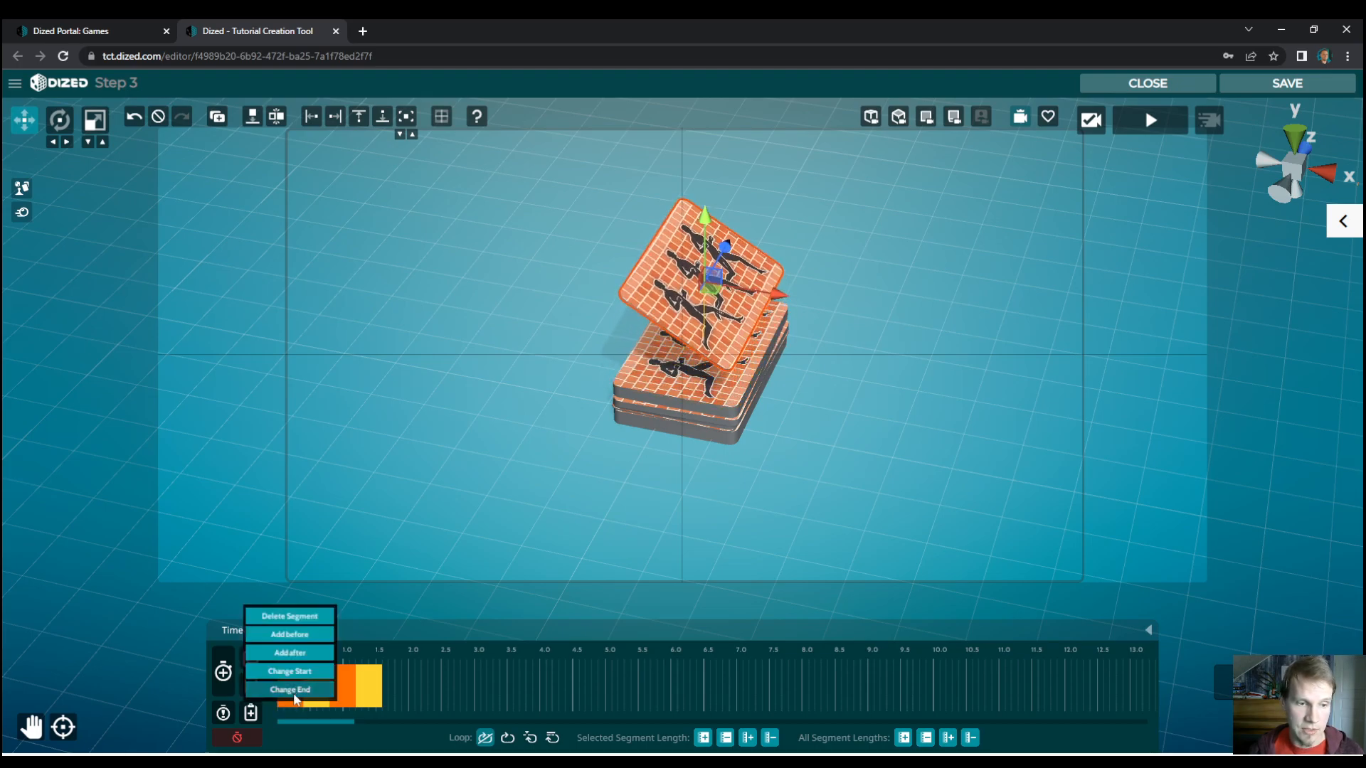
left_click(293, 690)
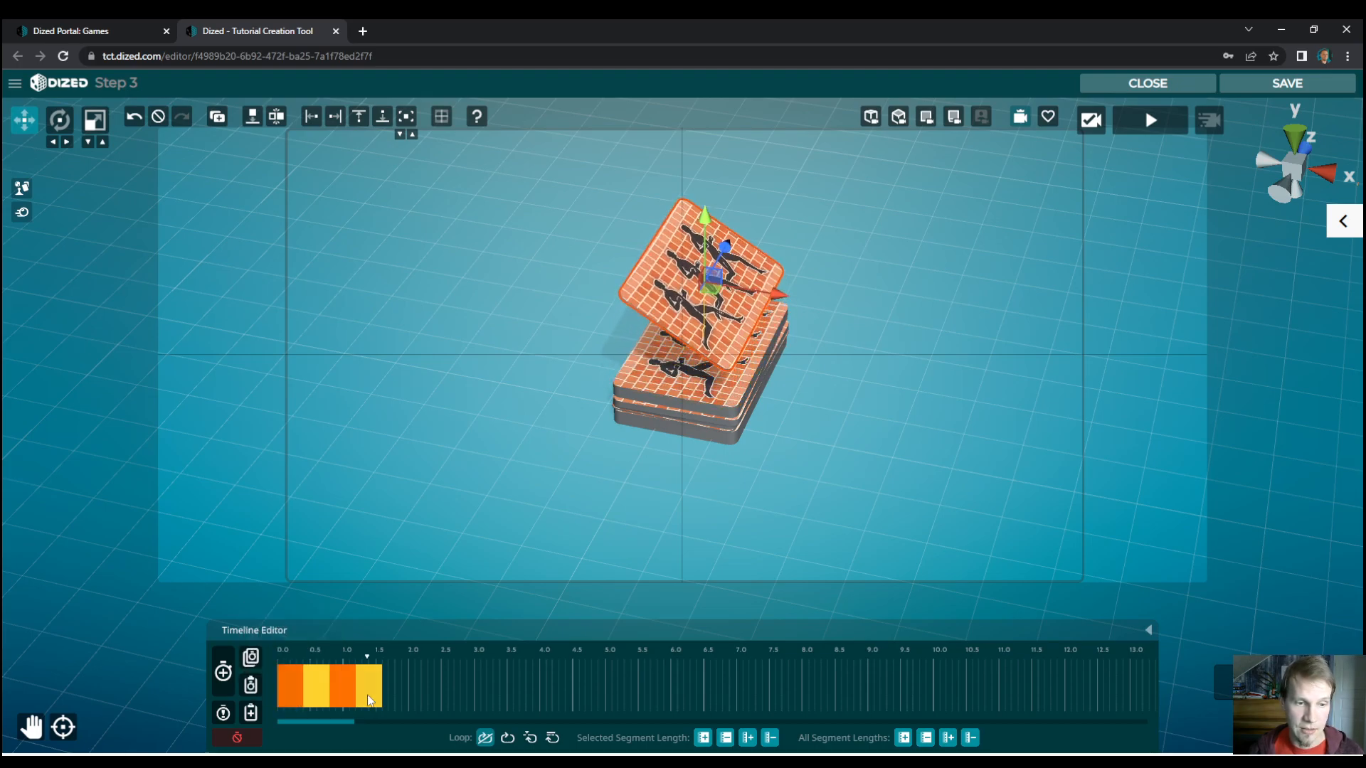
right_click(292, 684)
left_click(296, 690)
left_click_drag(775, 287, 836, 298)
left_click(319, 689)
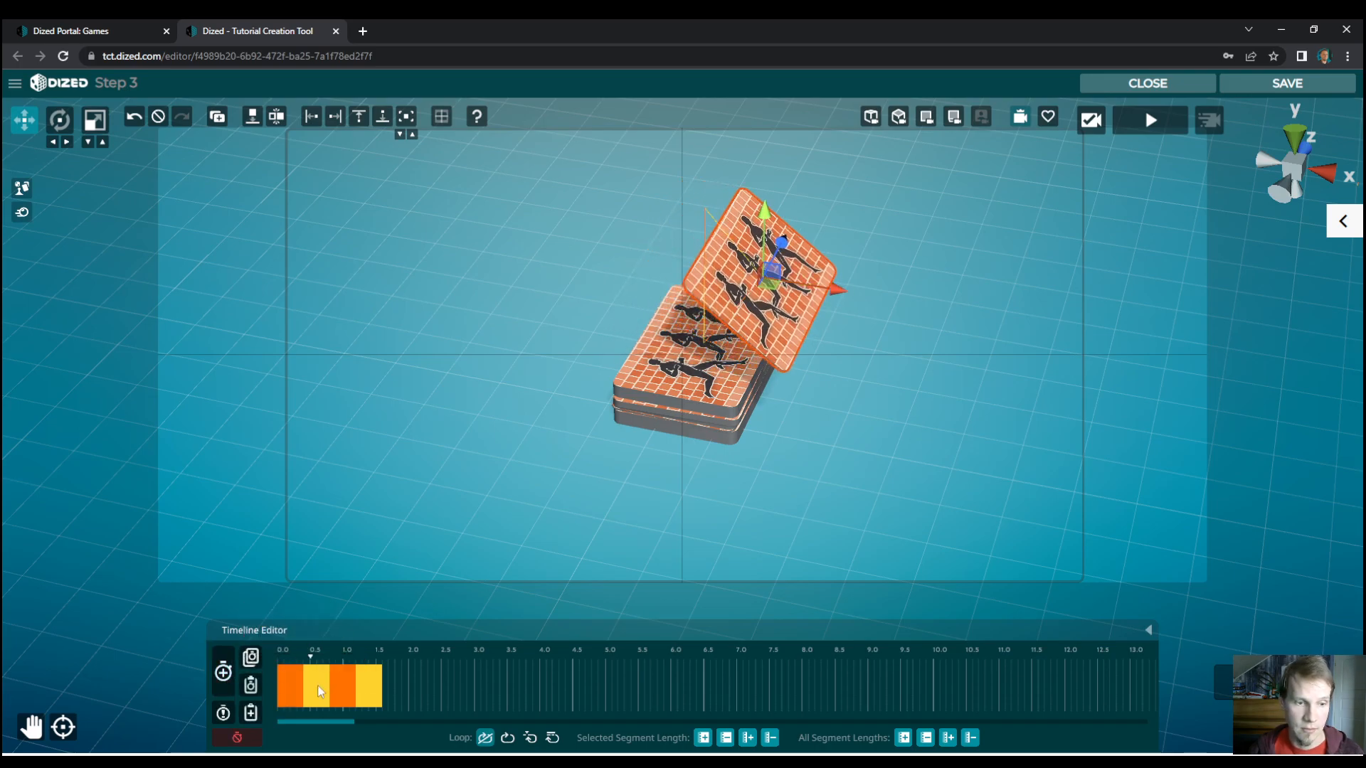
- Change the end of the second segment so the upright card moves clear of the deck along the X axis
right_click(317, 685)
left_click(320, 693)
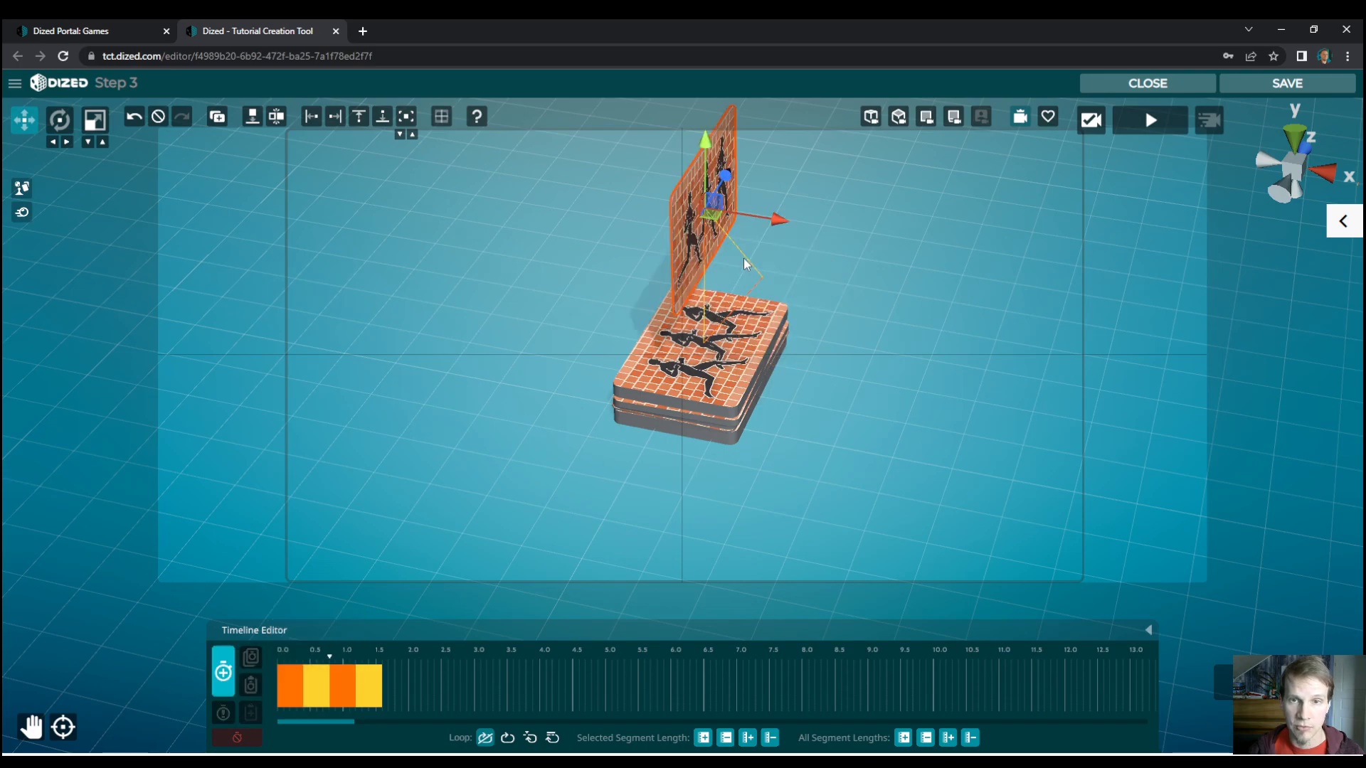
left_click_drag(775, 222, 955, 247)
left_click(224, 668)
- Change the end of the third segment so the turning card lies even farther from the deck along the X axis
right_click(344, 693)
left_click(359, 690)
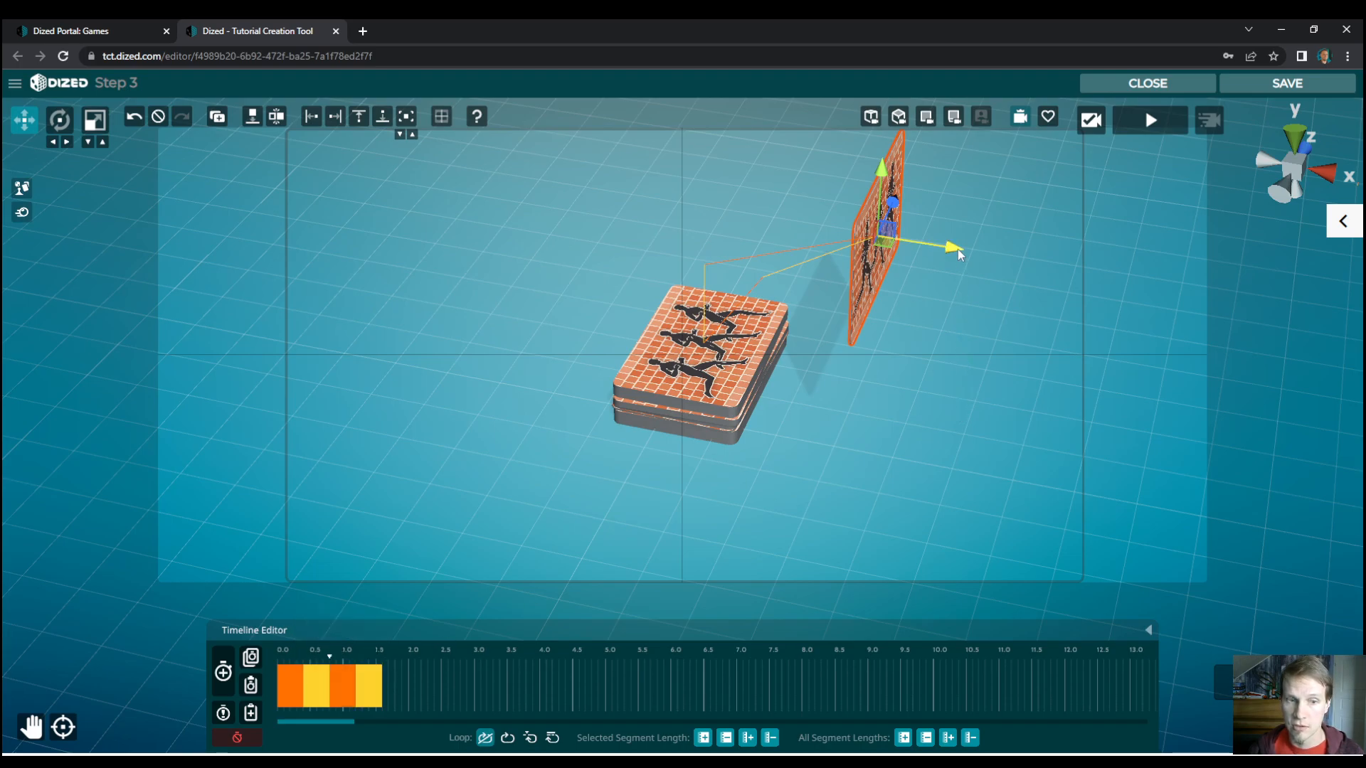
right_click(347, 701)
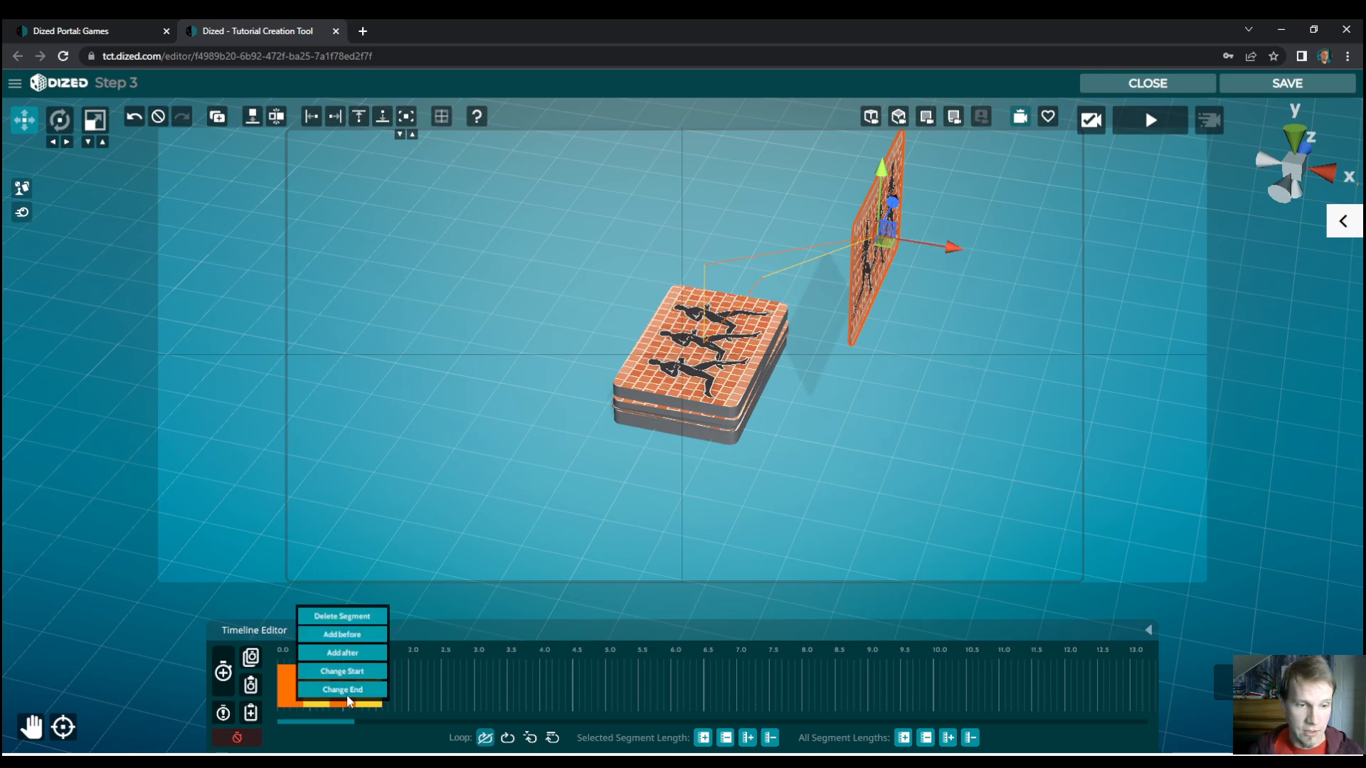
left_click(345, 690)
left_click_drag(774, 277, 1066, 333)
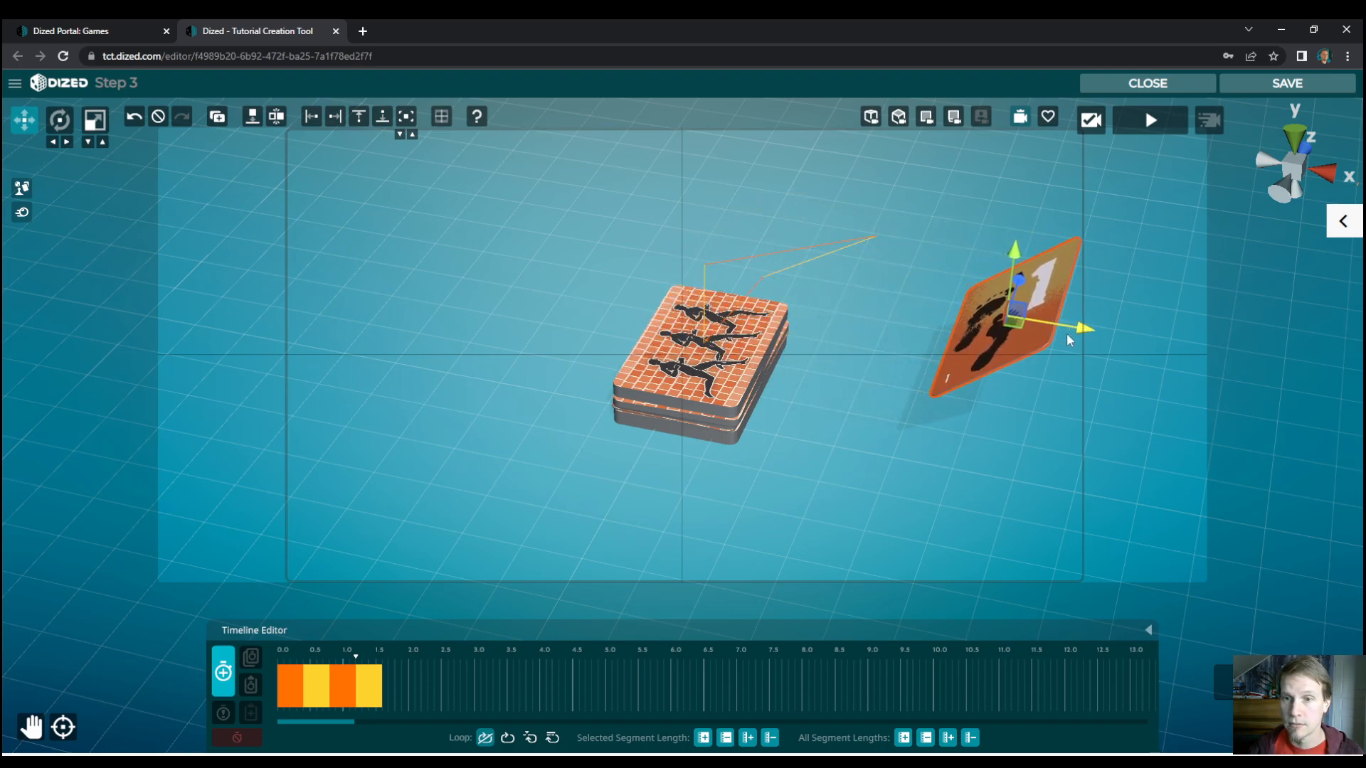
left_click(229, 674)
- Change the end of the fourth segment so the face-up card moves beside the deck and drops onto the ground
right_click(369, 688)
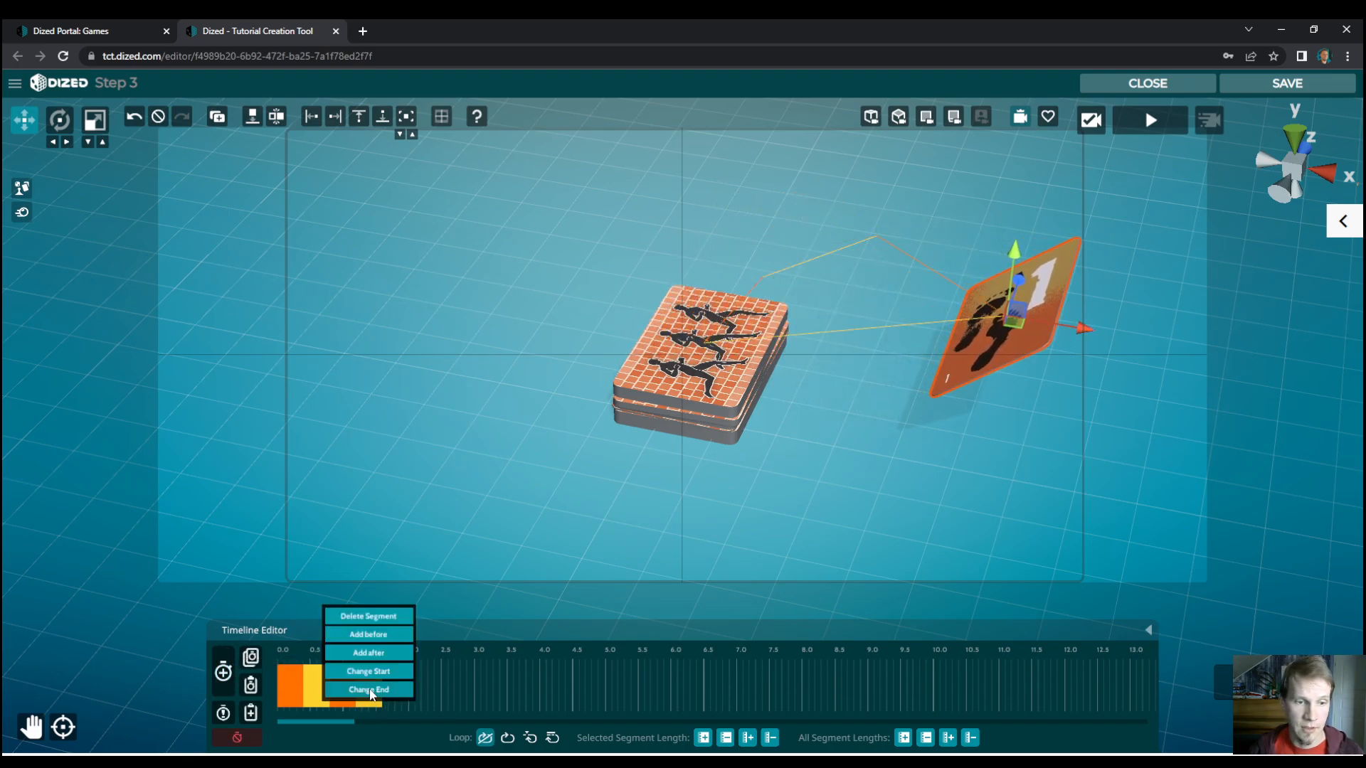
left_click(356, 689)
left_click_drag(760, 359, 1063, 377)
left_click(254, 118)
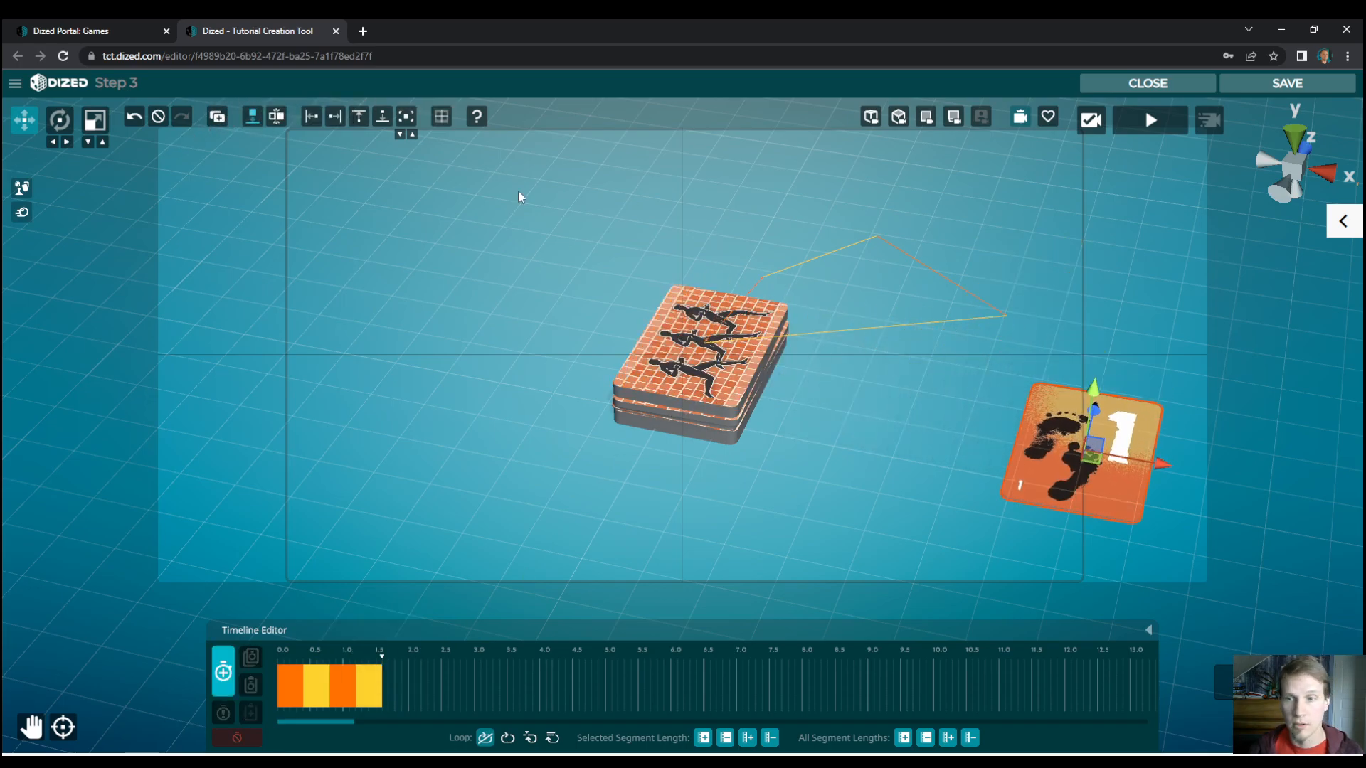
left_click_drag(1122, 463, 1101, 463)
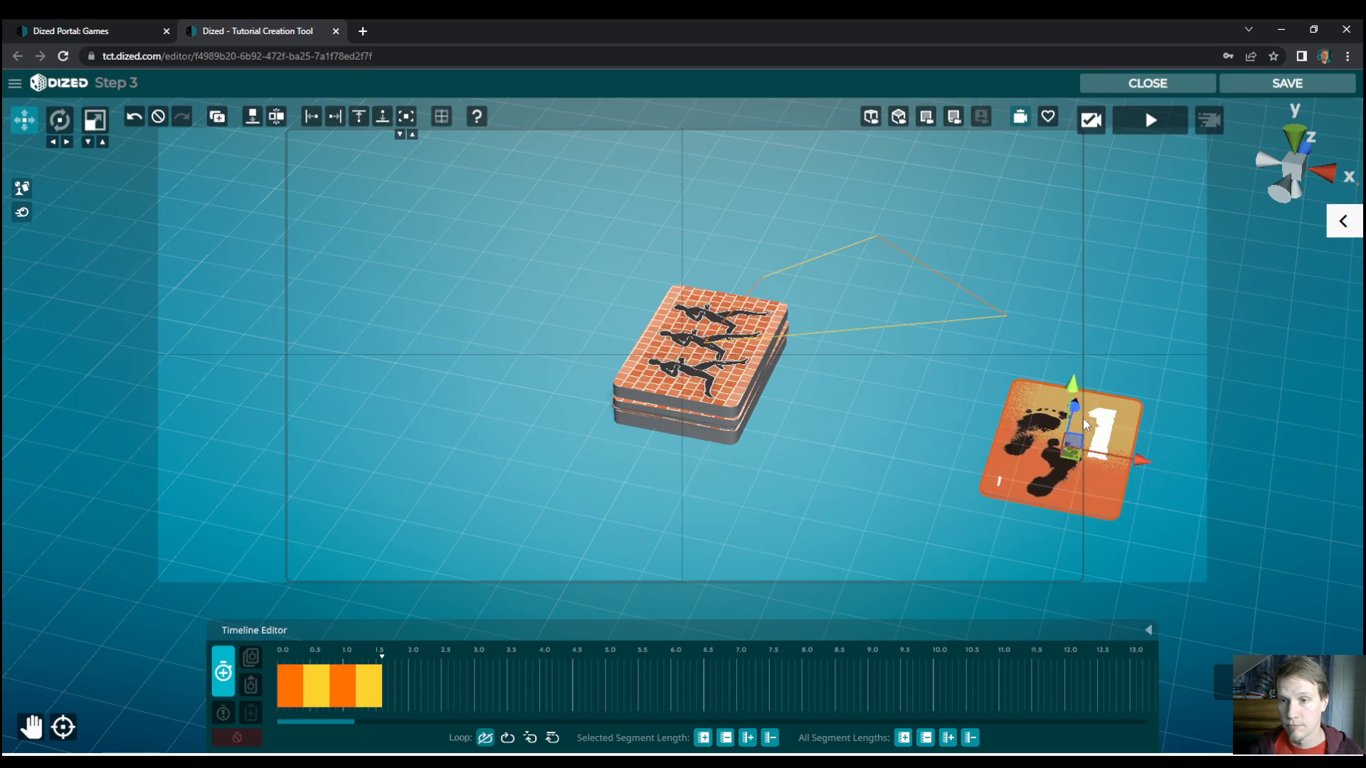
left_click_drag(1076, 407, 1076, 404)
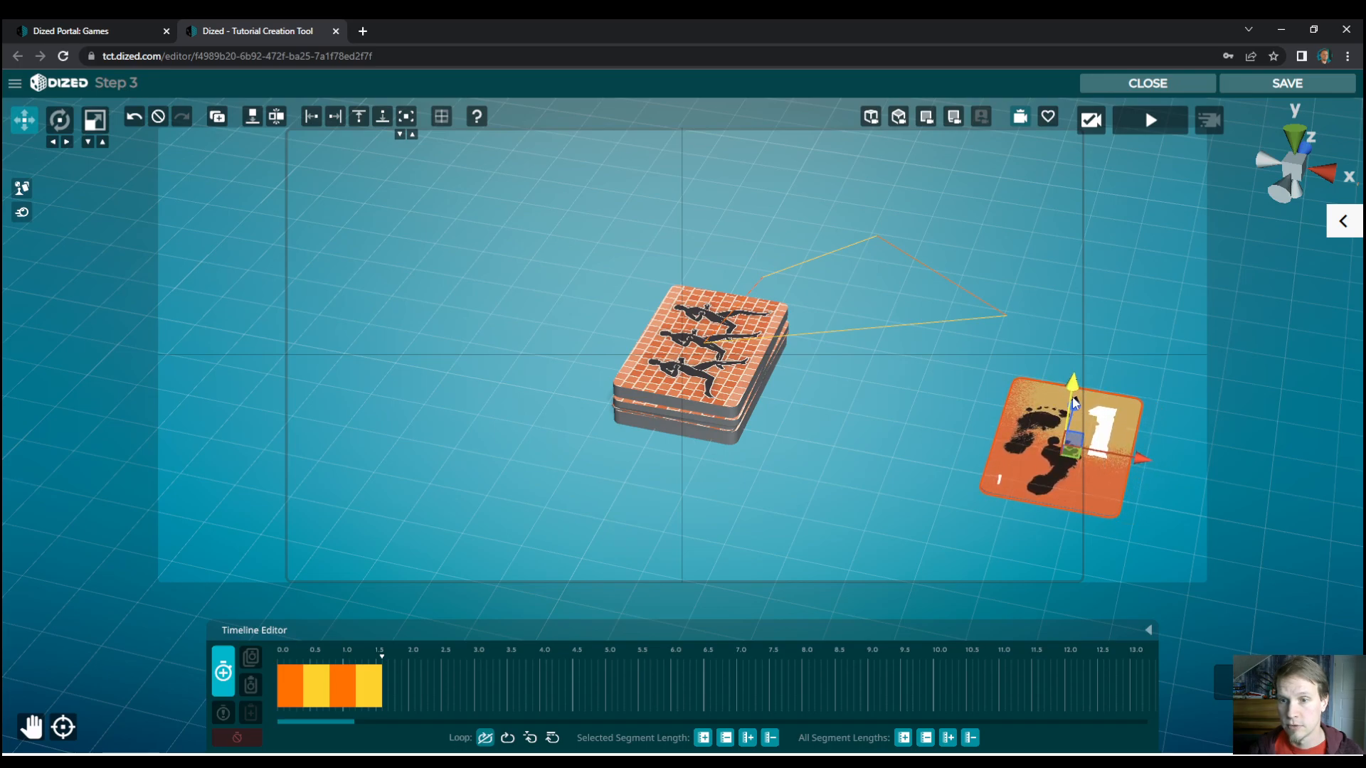
left_click(223, 672)
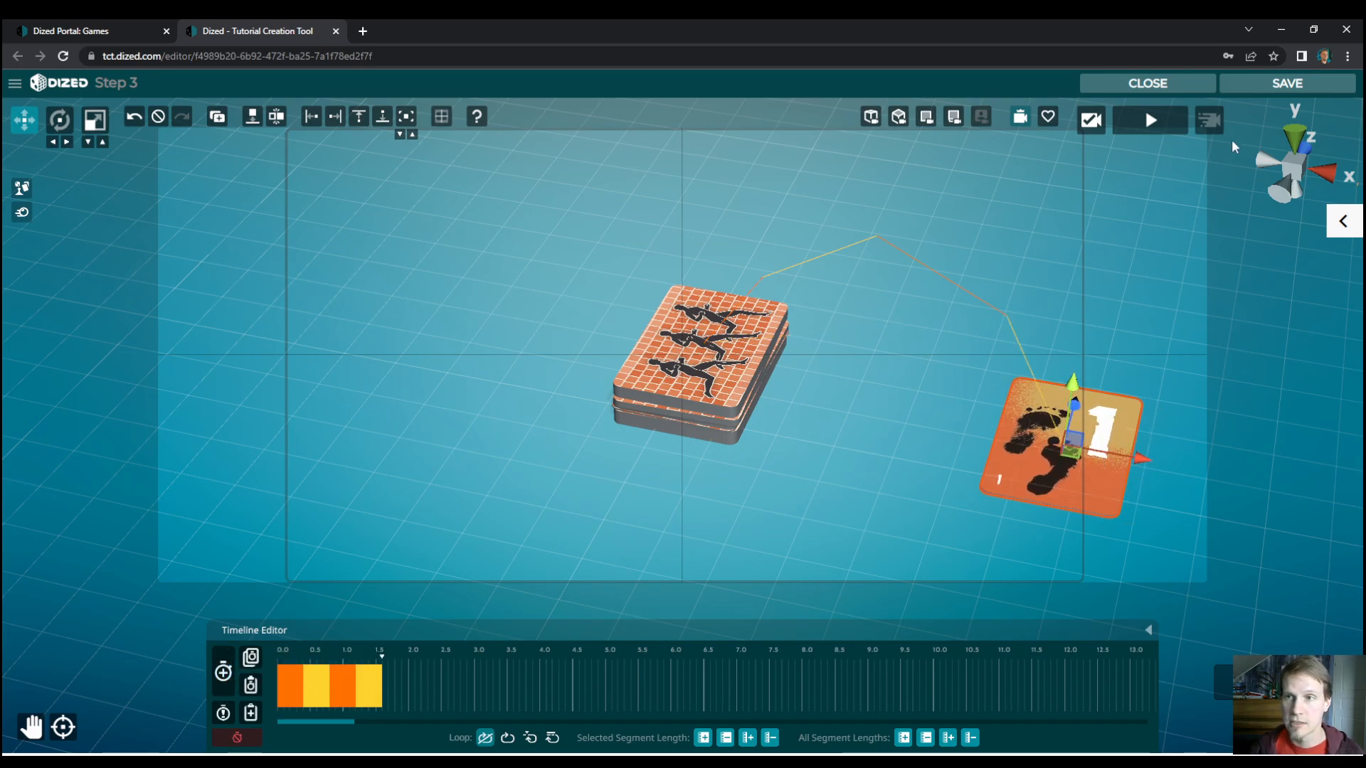
- Preview the edited animation of the card flipping off the deck several times
left_click(1157, 120)
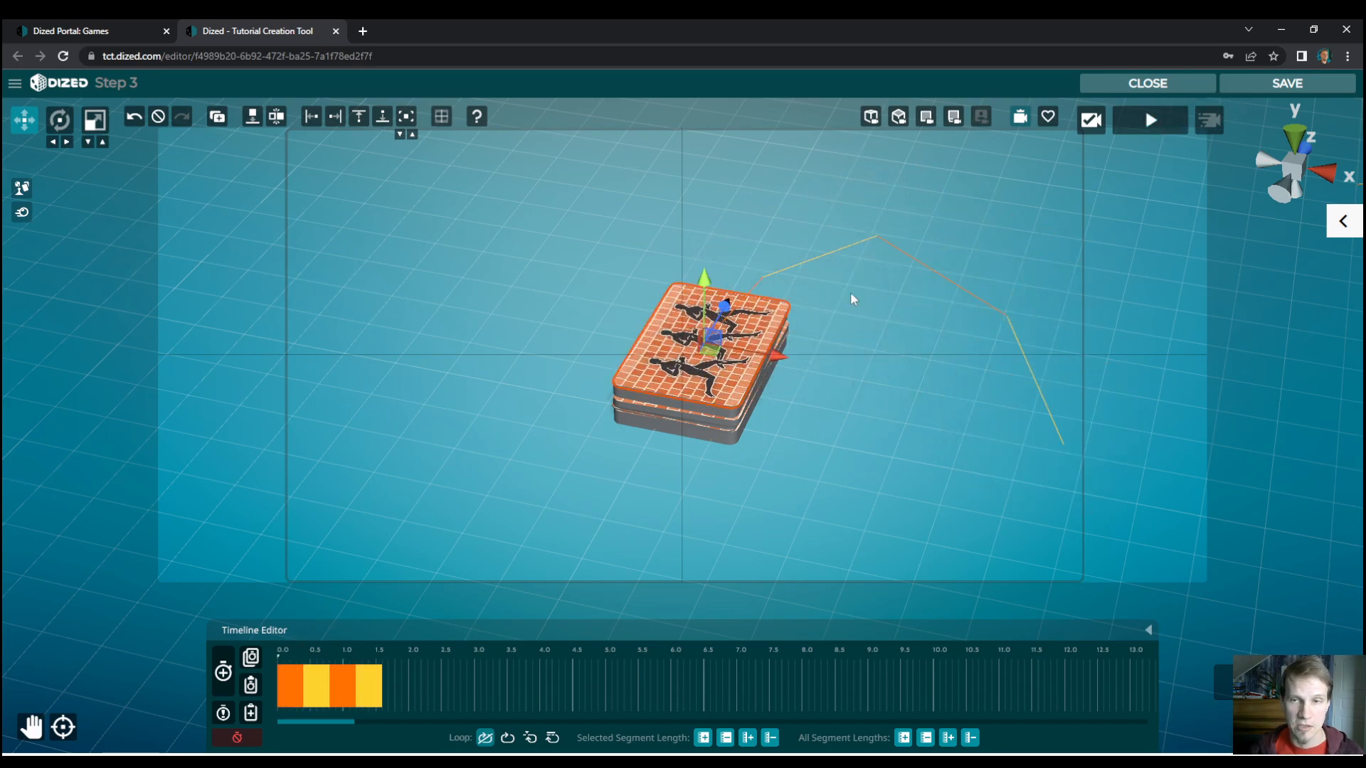
left_click(1157, 133)
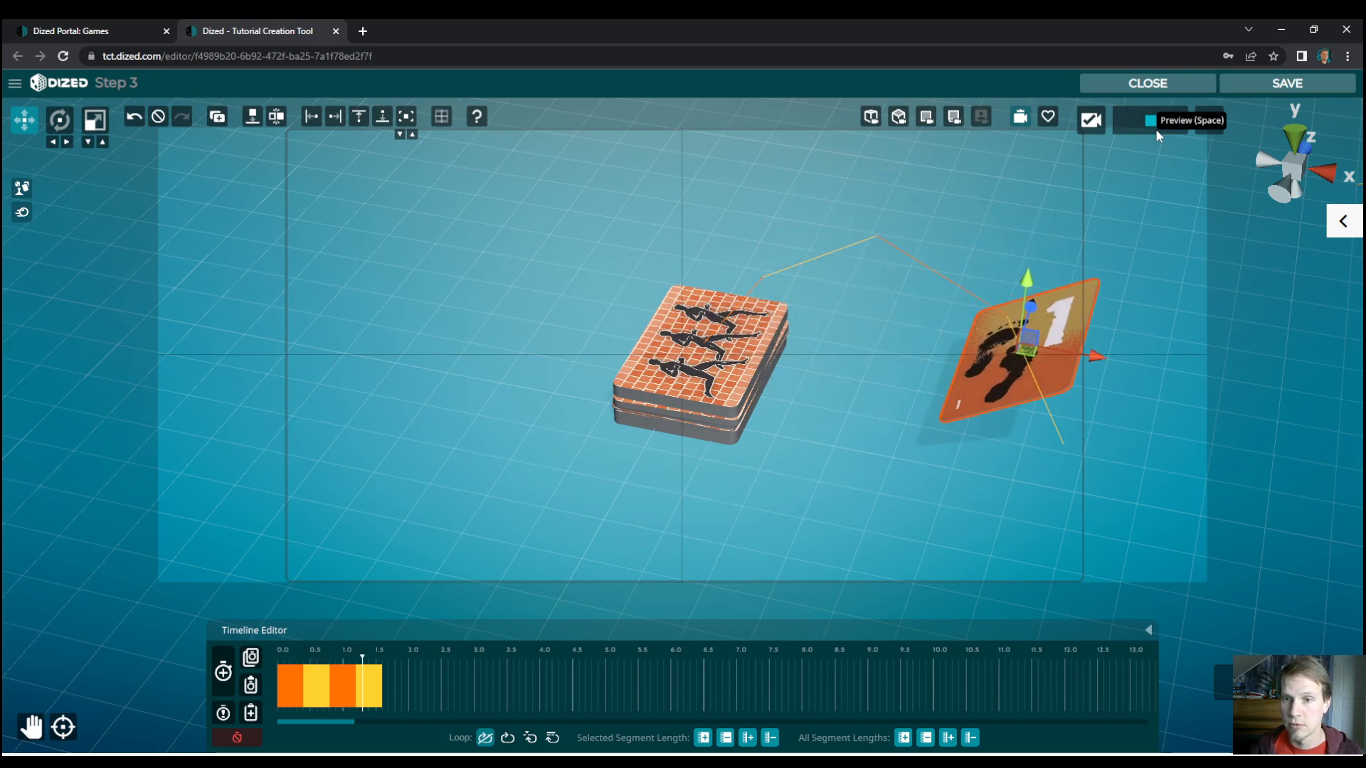
left_click(1157, 132)
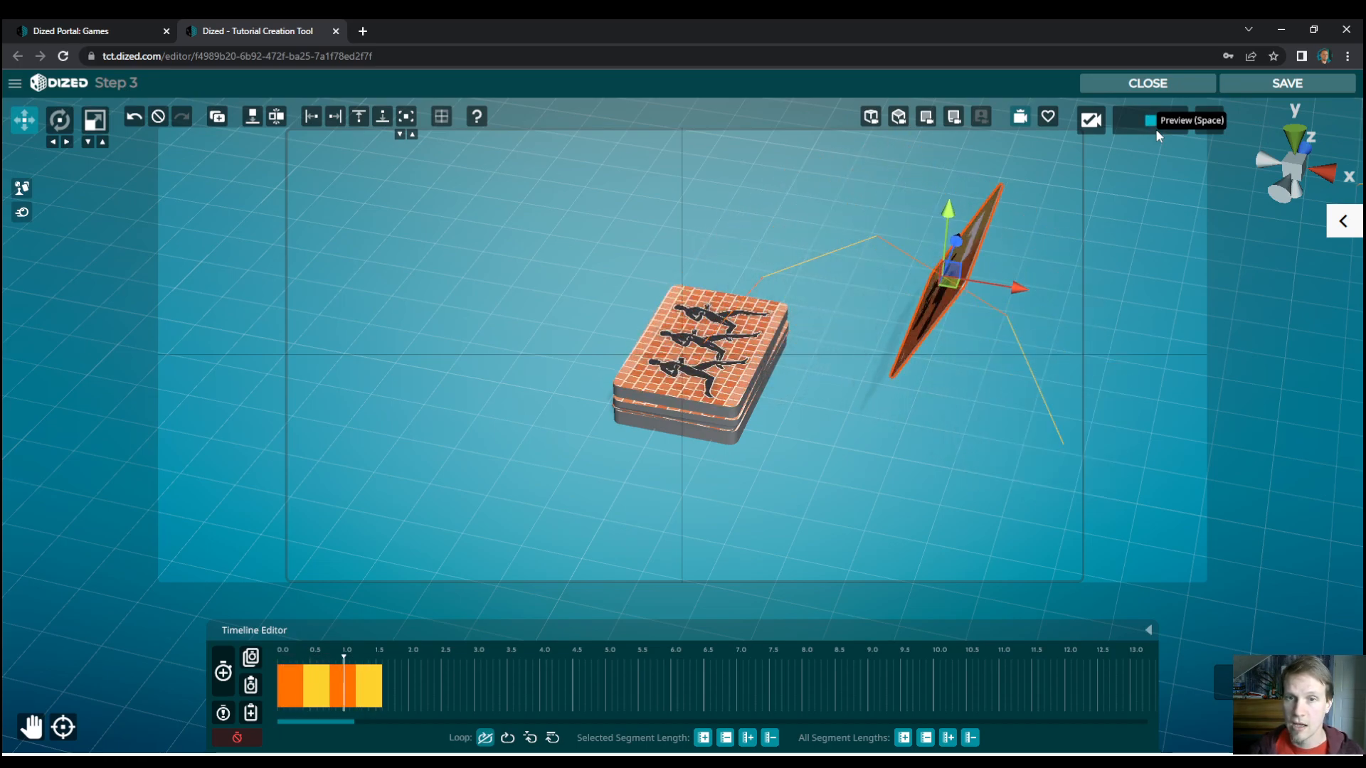
left_click(1157, 132)
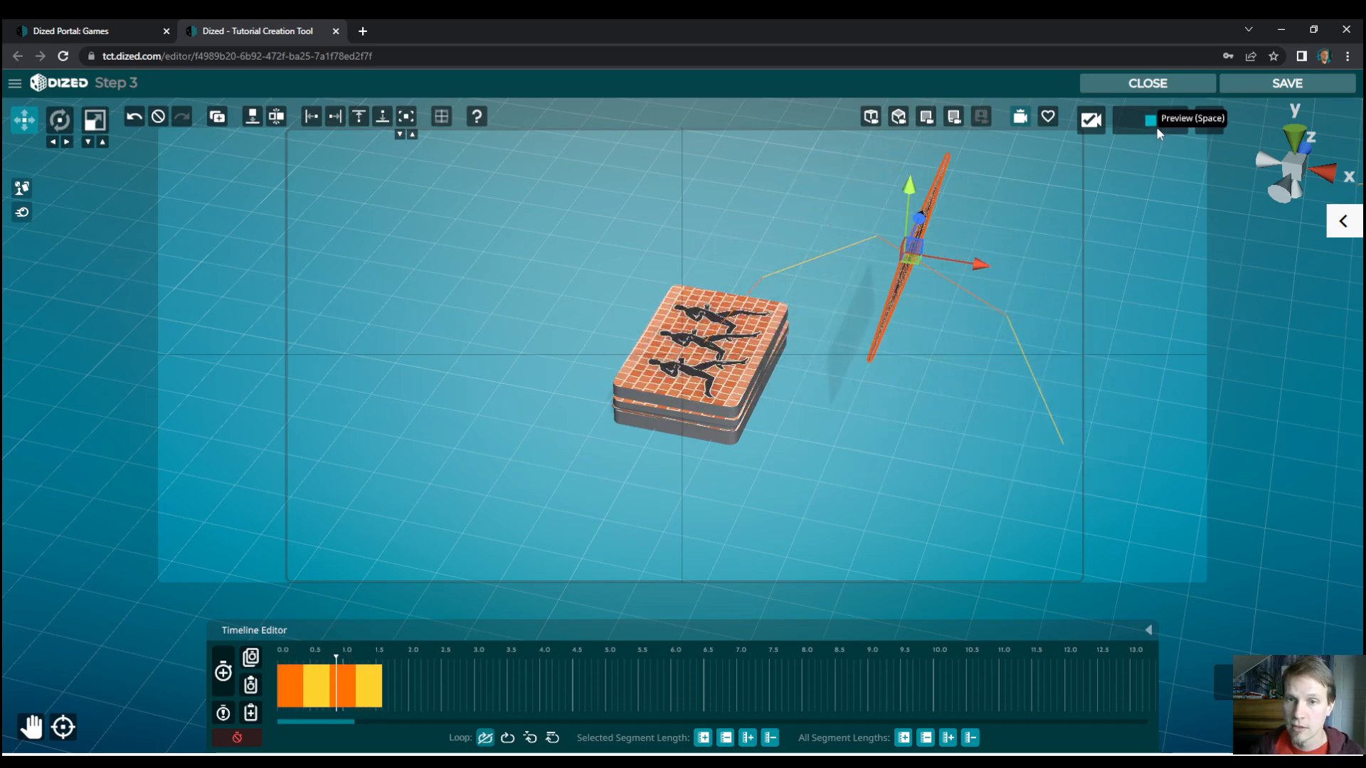
- Orbit and pan the scene so the deck and the card's path are framed, set this view as the step's camera, and preview it
left_click(1147, 122)
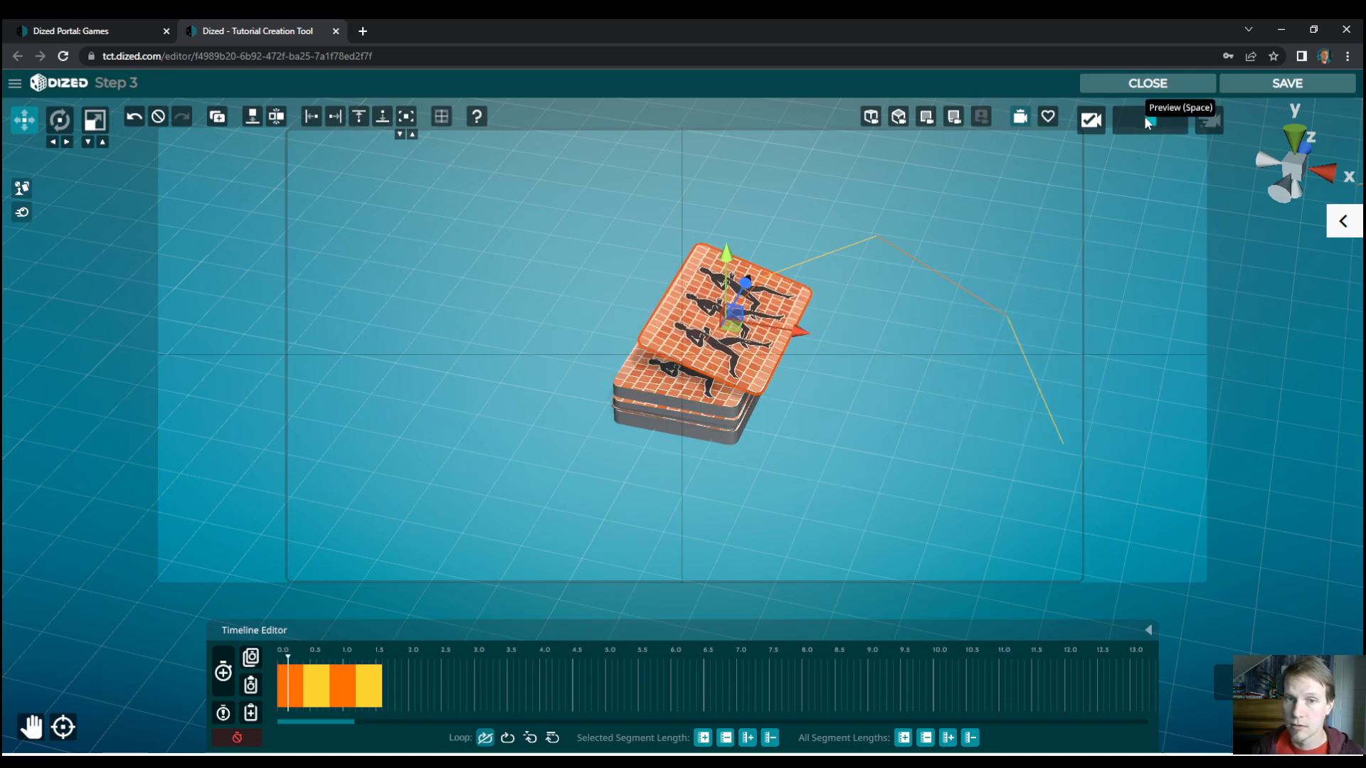
middle_click_drag(827, 465, 696, 463)
right_click_drag(696, 463, 691, 453)
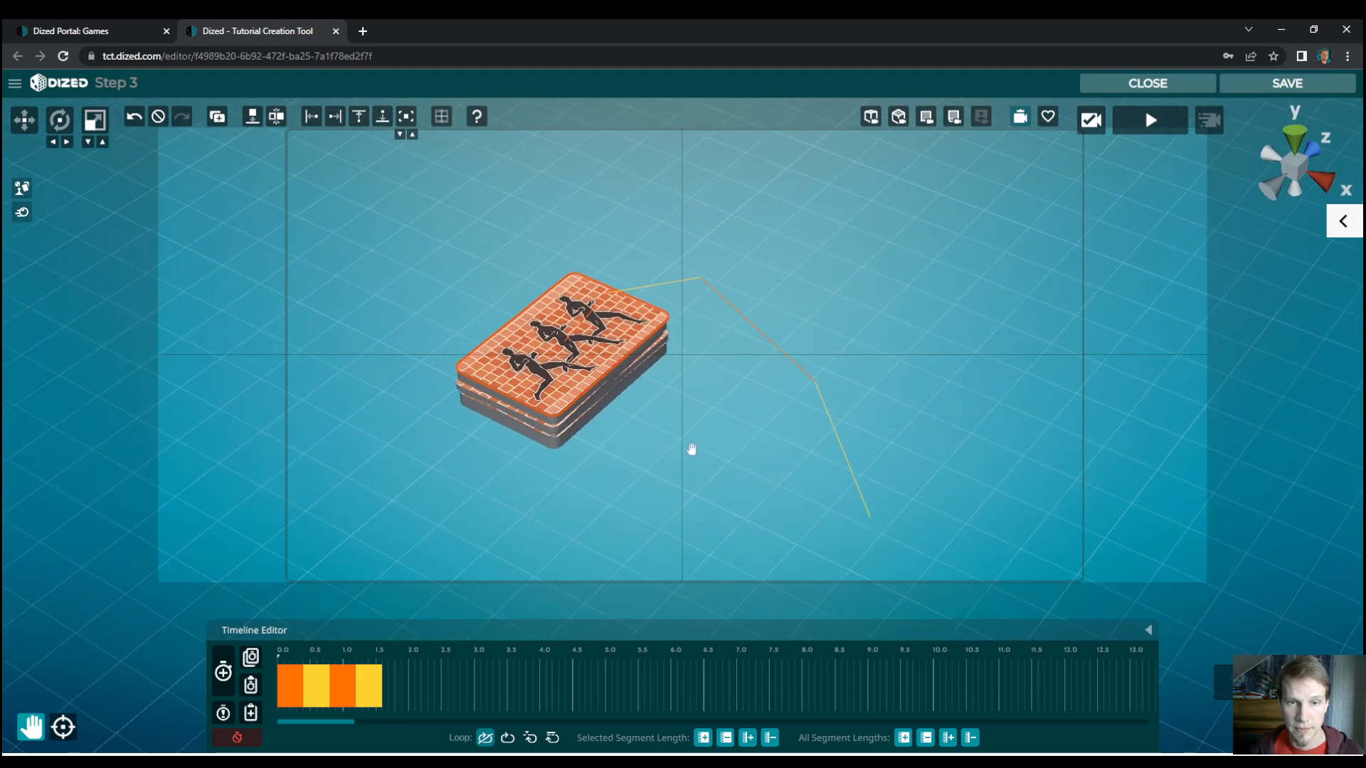
middle_click_drag(691, 454, 699, 416)
left_click(1087, 116)
left_click(1155, 125)
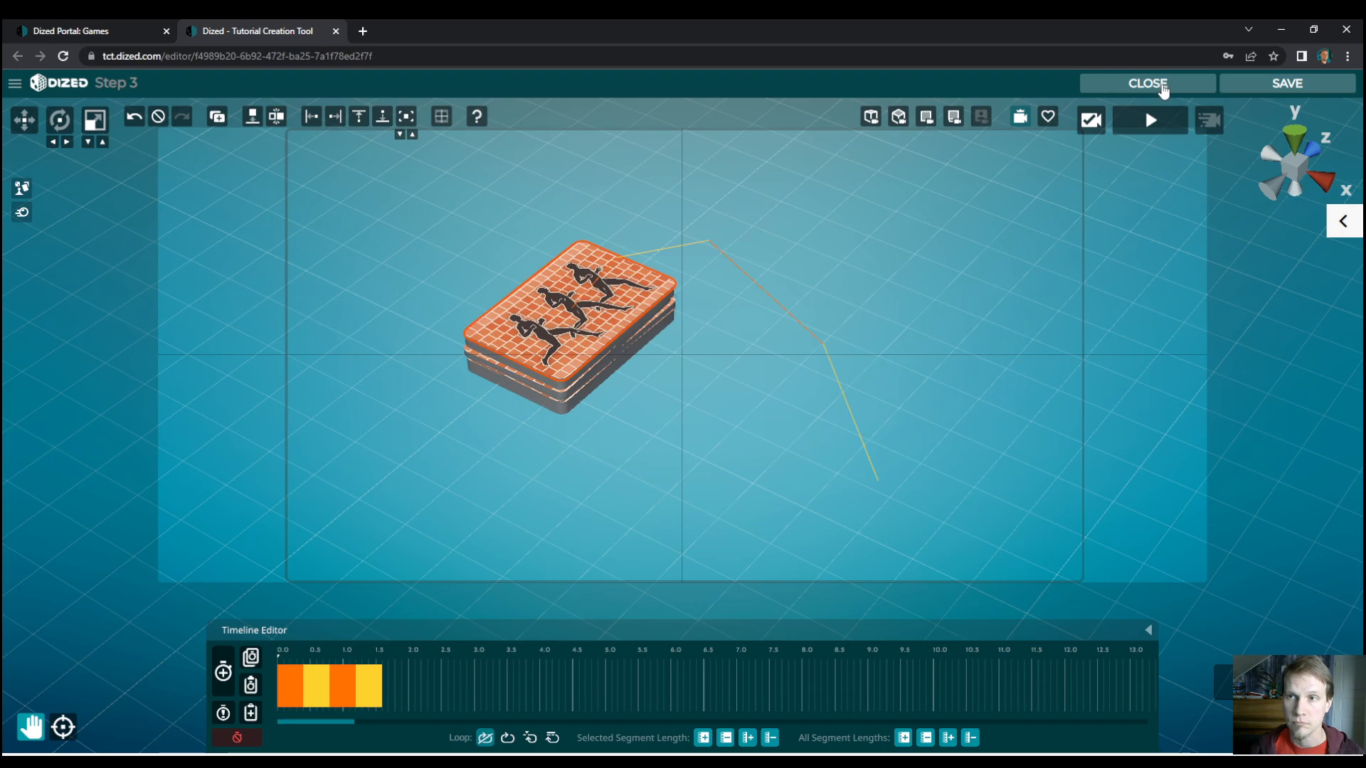
- Close Step 3 and play the tutorial to check the card flip animation, leaving the playback again
left_click(619, 257)
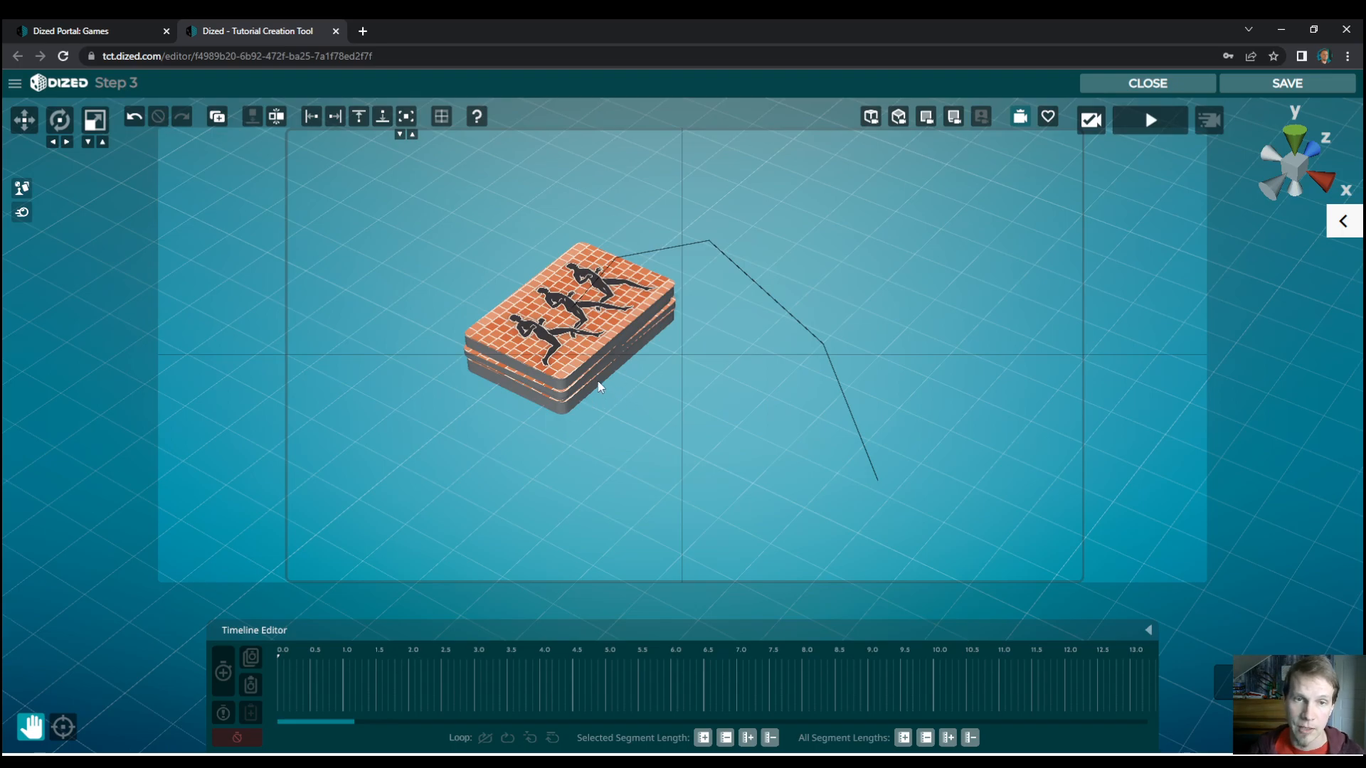
left_click(1154, 85)
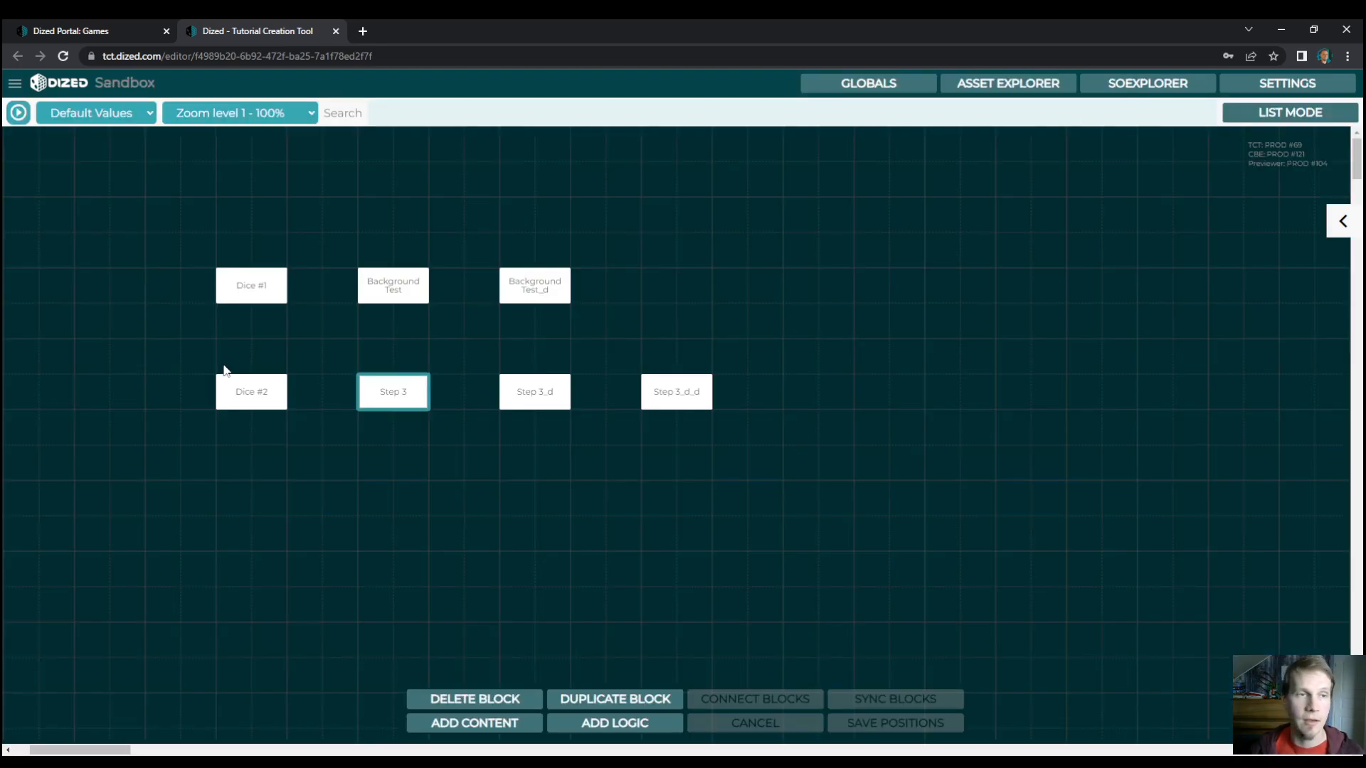
left_click(18, 113)
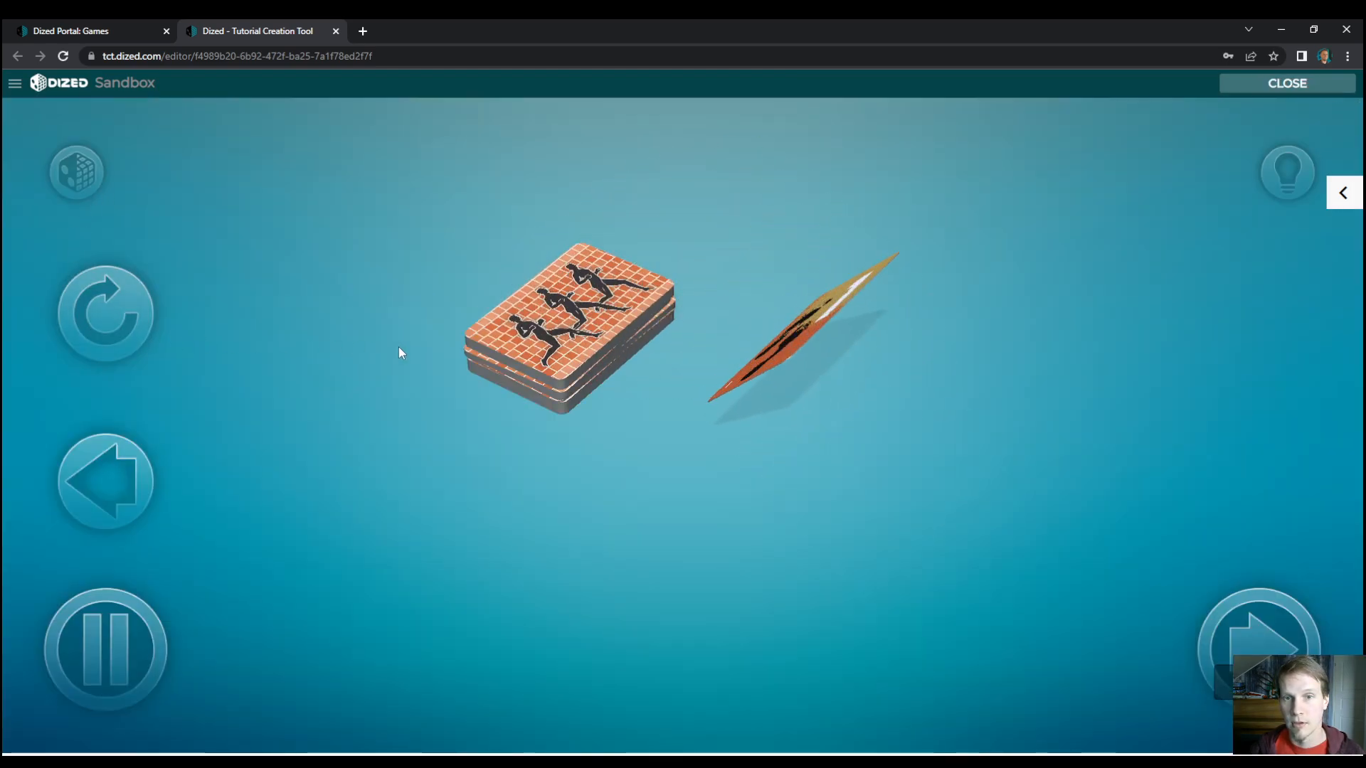
left_click(1286, 83)
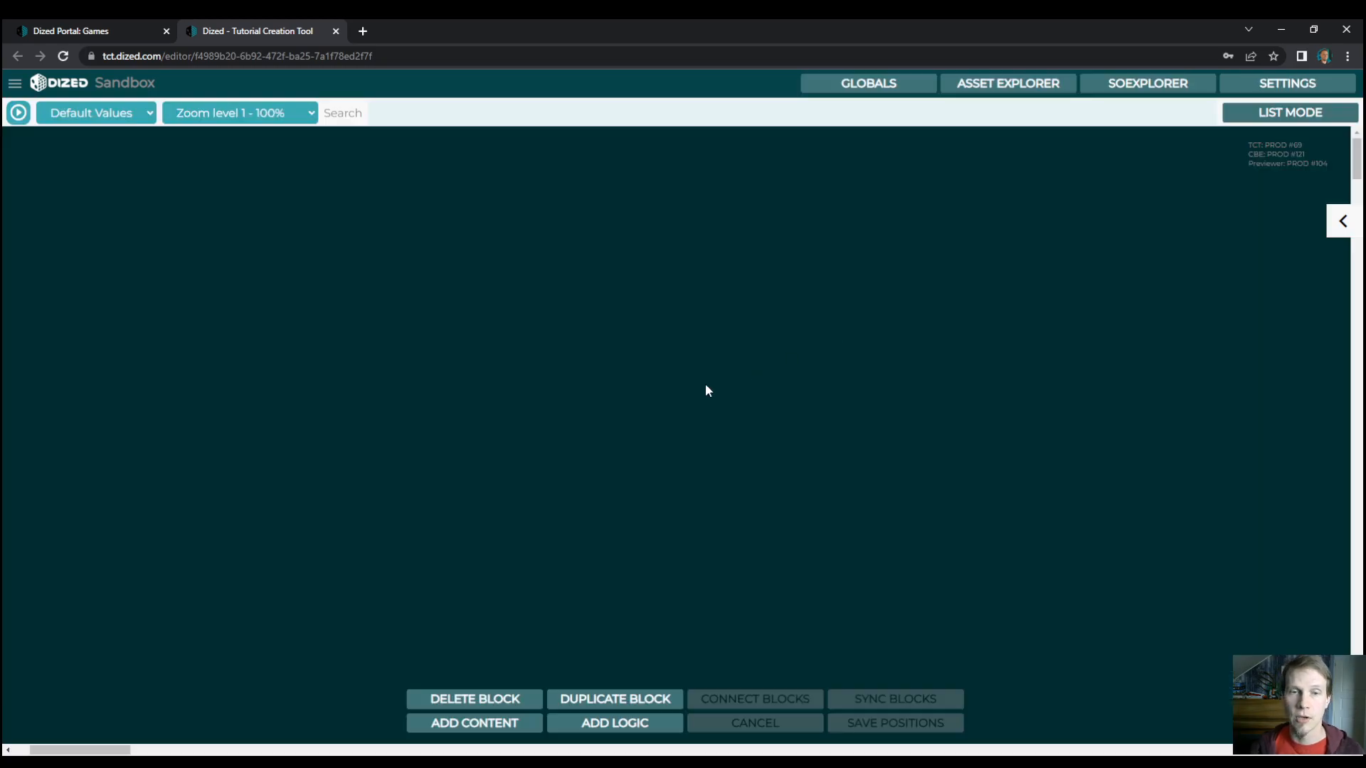
- Open the Step 3_d content block and frame the card deck from farther away
double_click(749, 390)
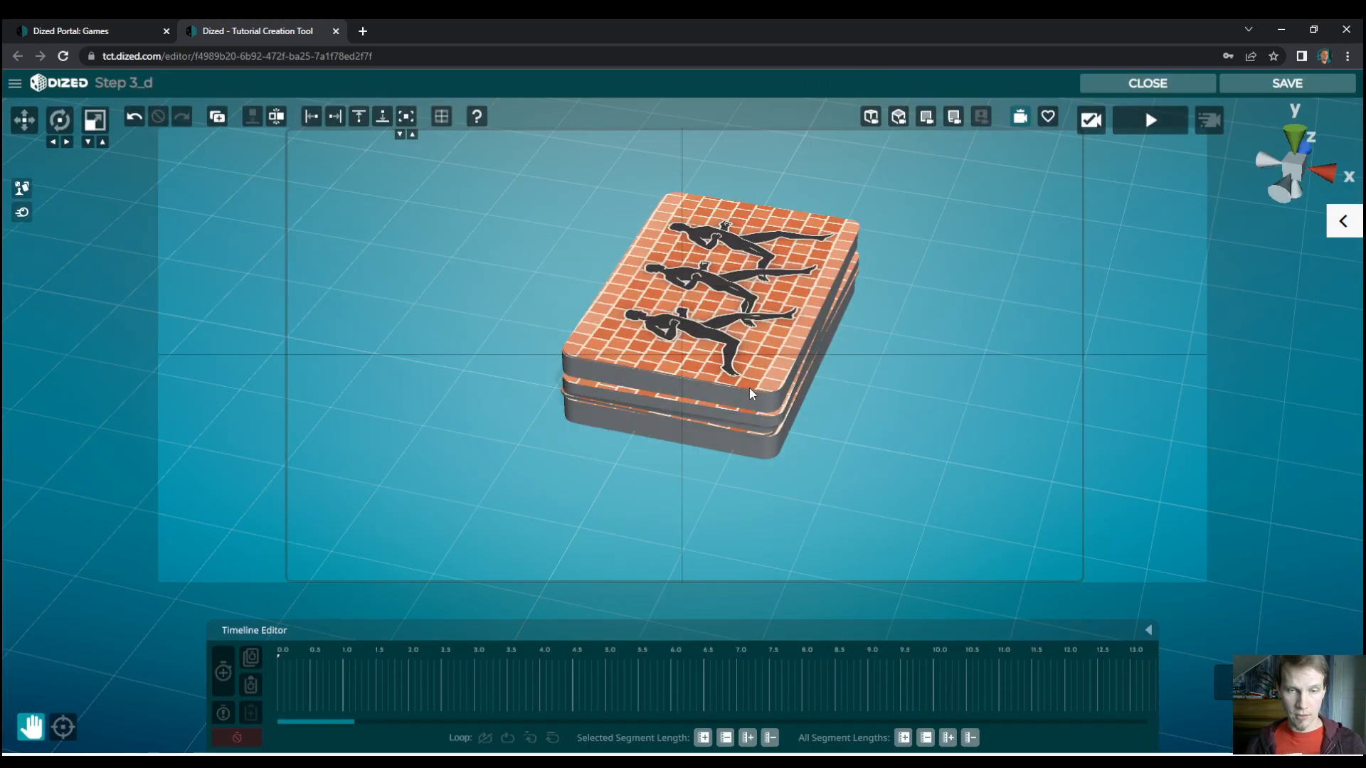
scroll(841, 393, "down", 3)
middle_click_drag(814, 431, 845, 446)
right_click_drag(845, 447, 882, 444)
middle_click_drag(882, 445, 768, 385)
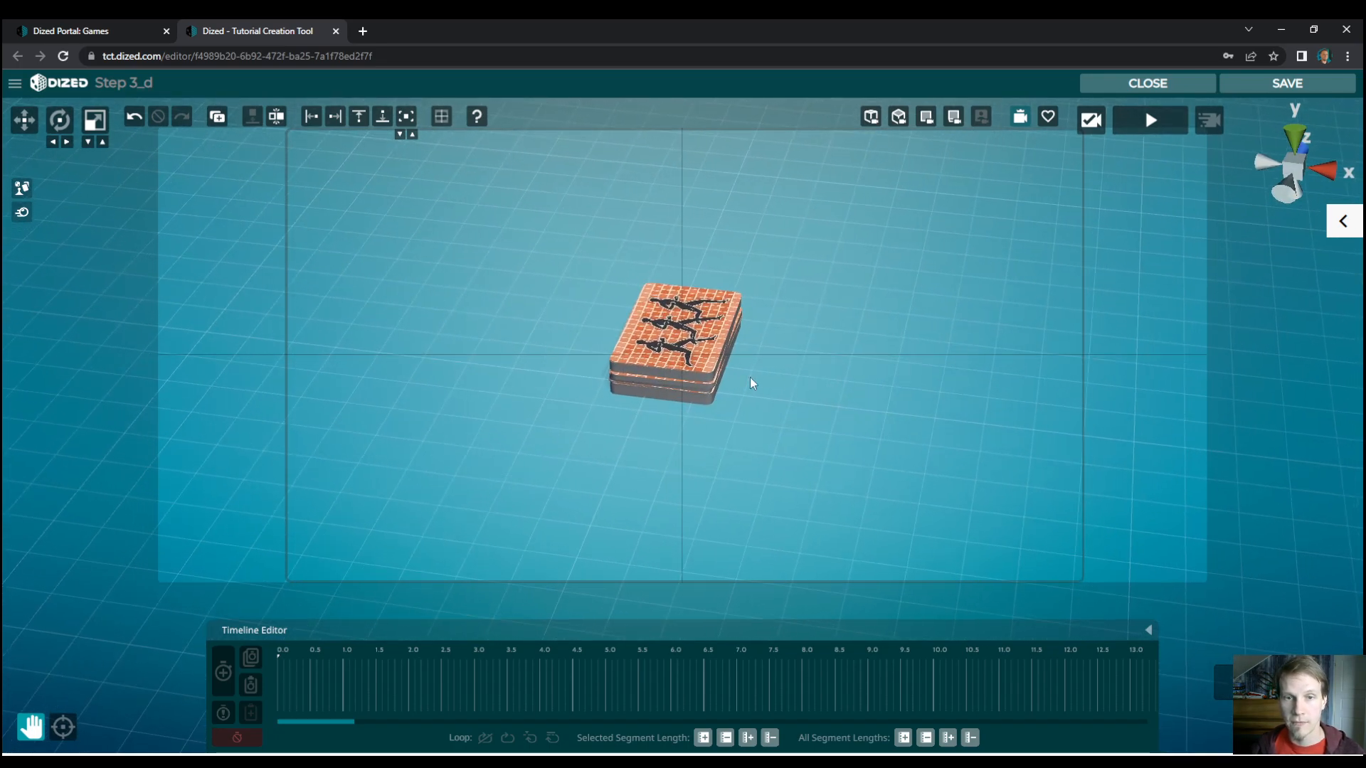
left_click(711, 333)
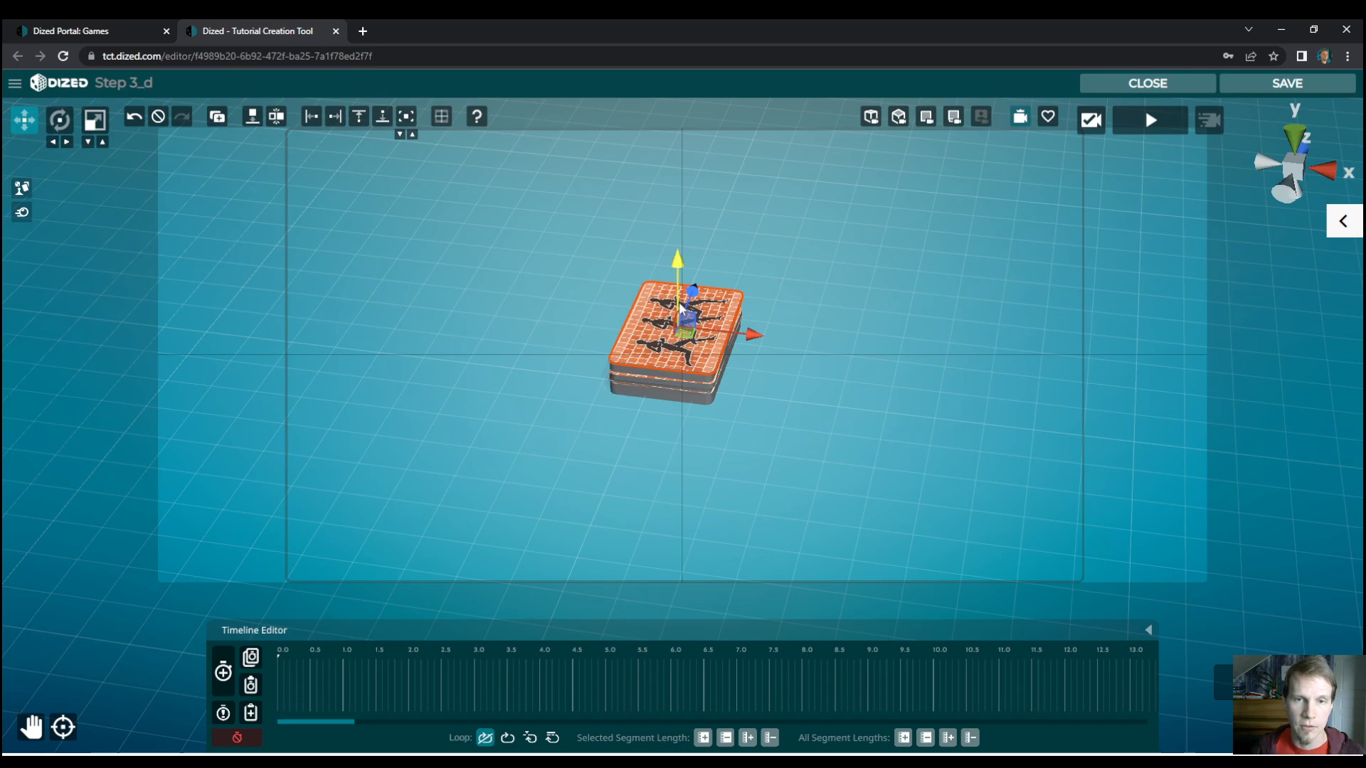
left_click_drag(679, 301, 665, 266)
key("e")
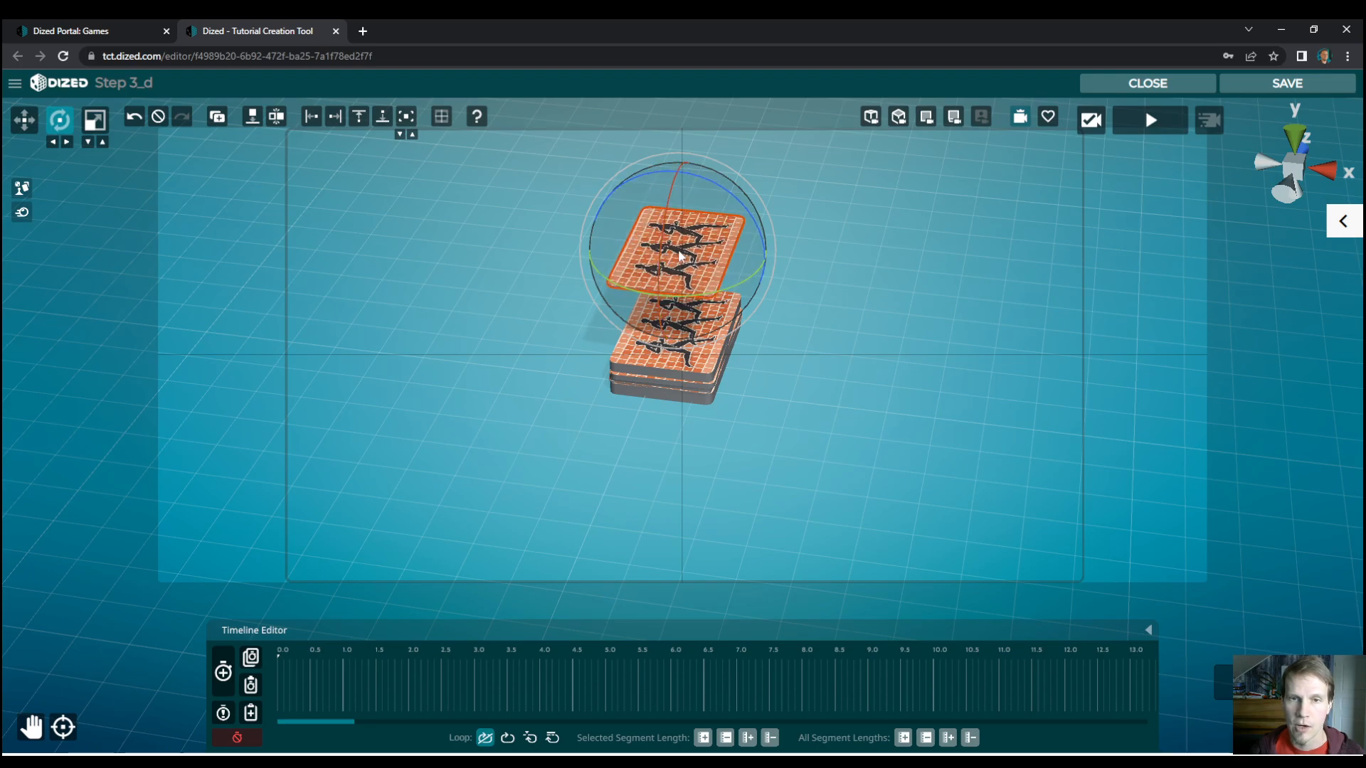
left_click(135, 117)
left_click(134, 117)
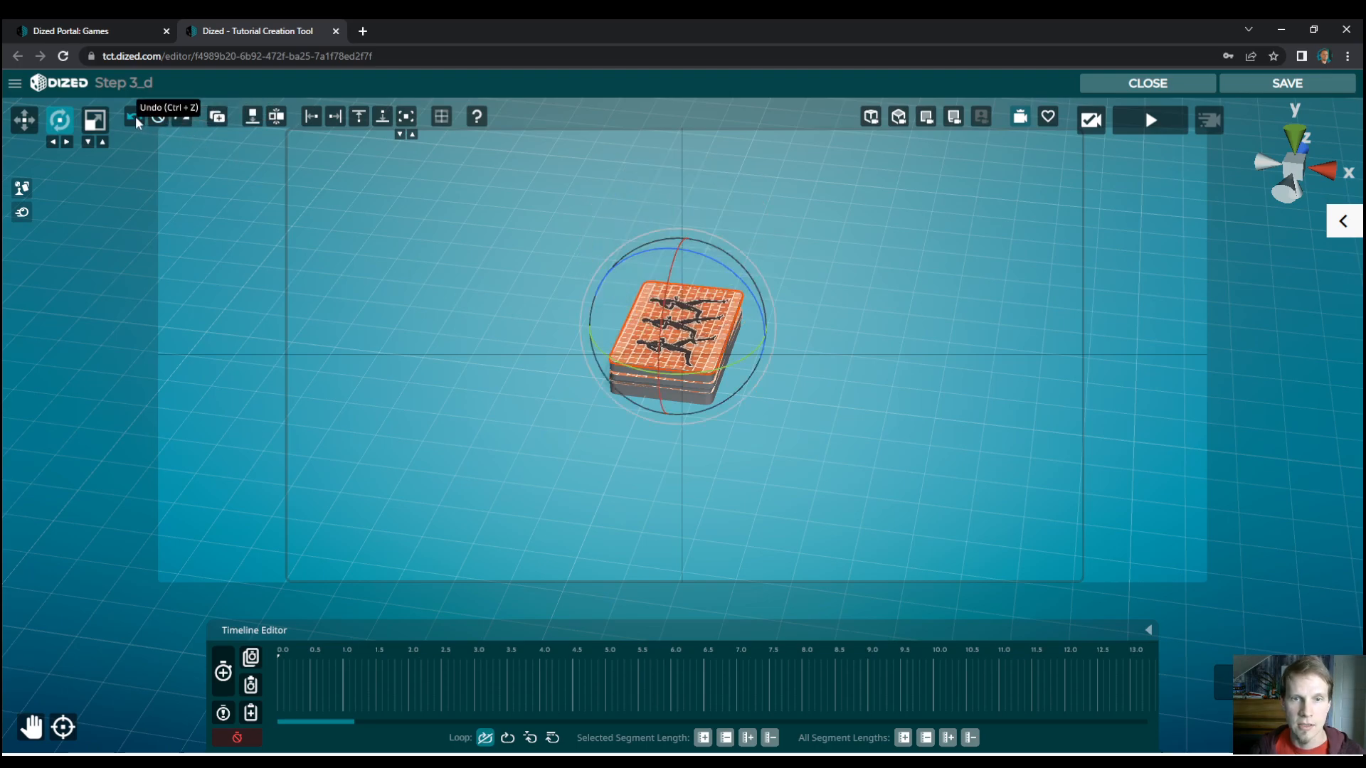
left_click(379, 412)
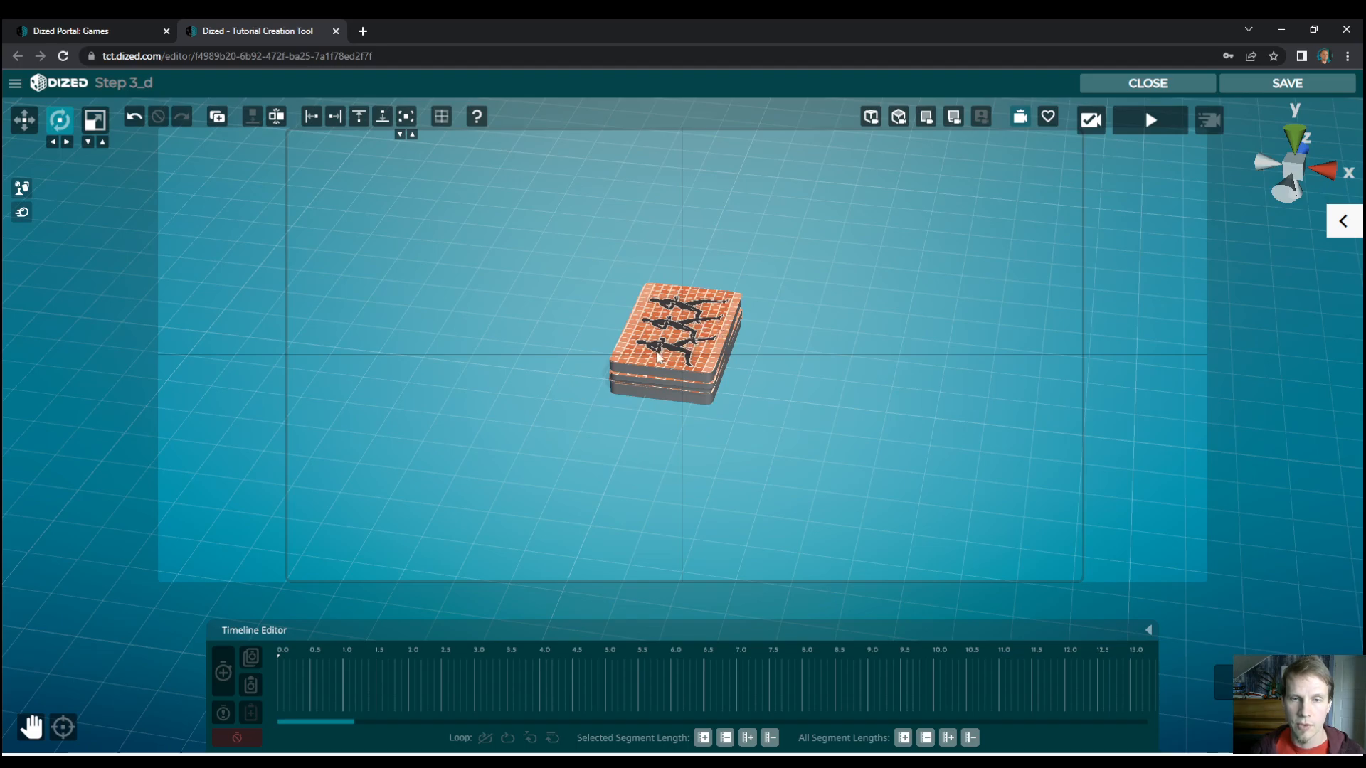
- Record a first animation segment lifting the top card slightly off the deck and turning it about the vertical axis
left_click(719, 324)
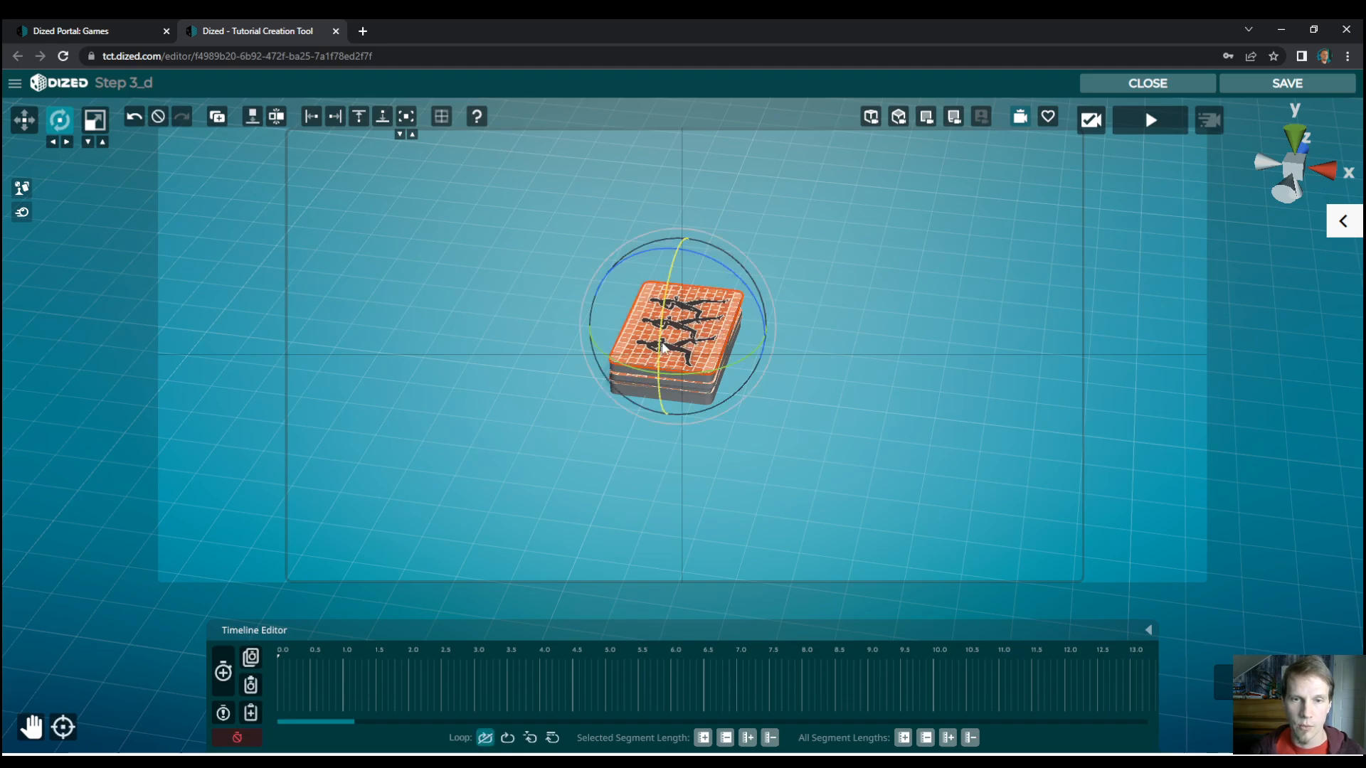
left_click(224, 673)
key("w")
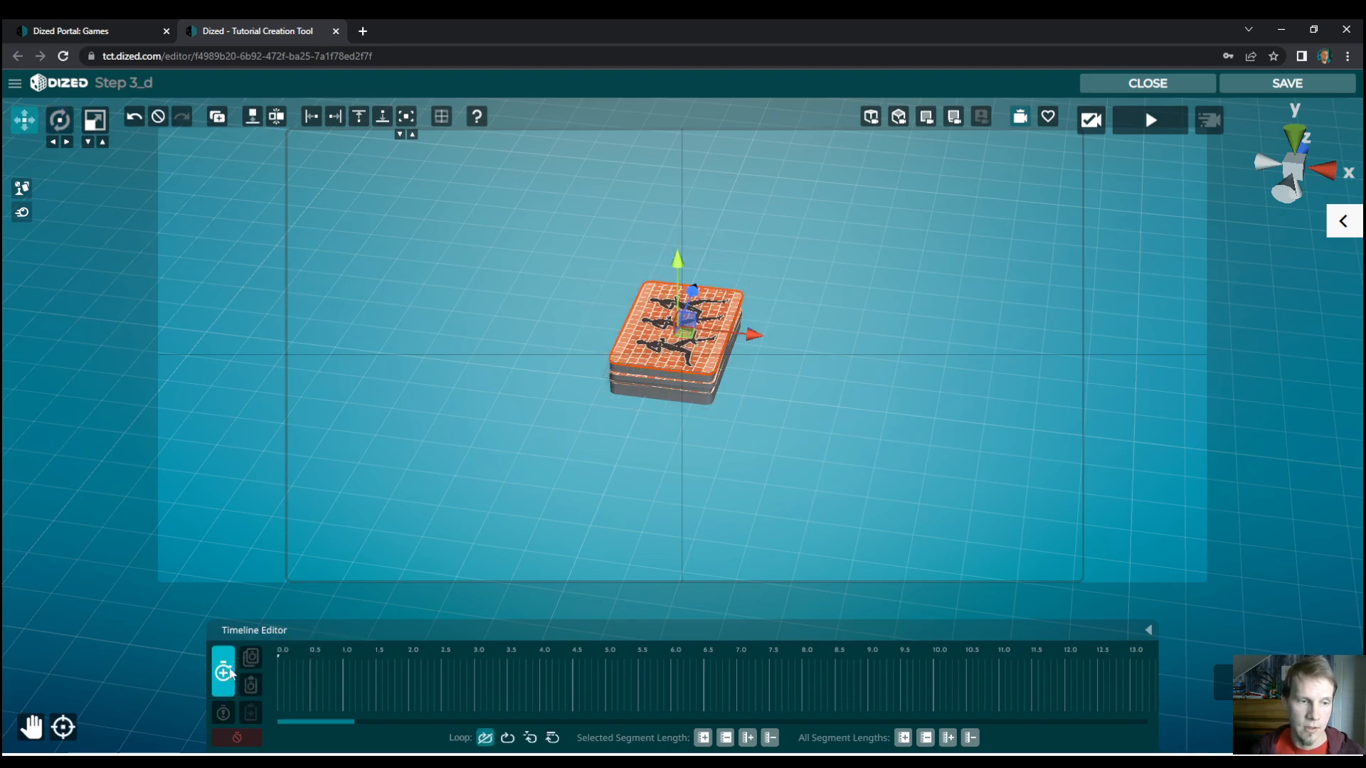
left_click_drag(682, 348, 640, 353)
key("e")
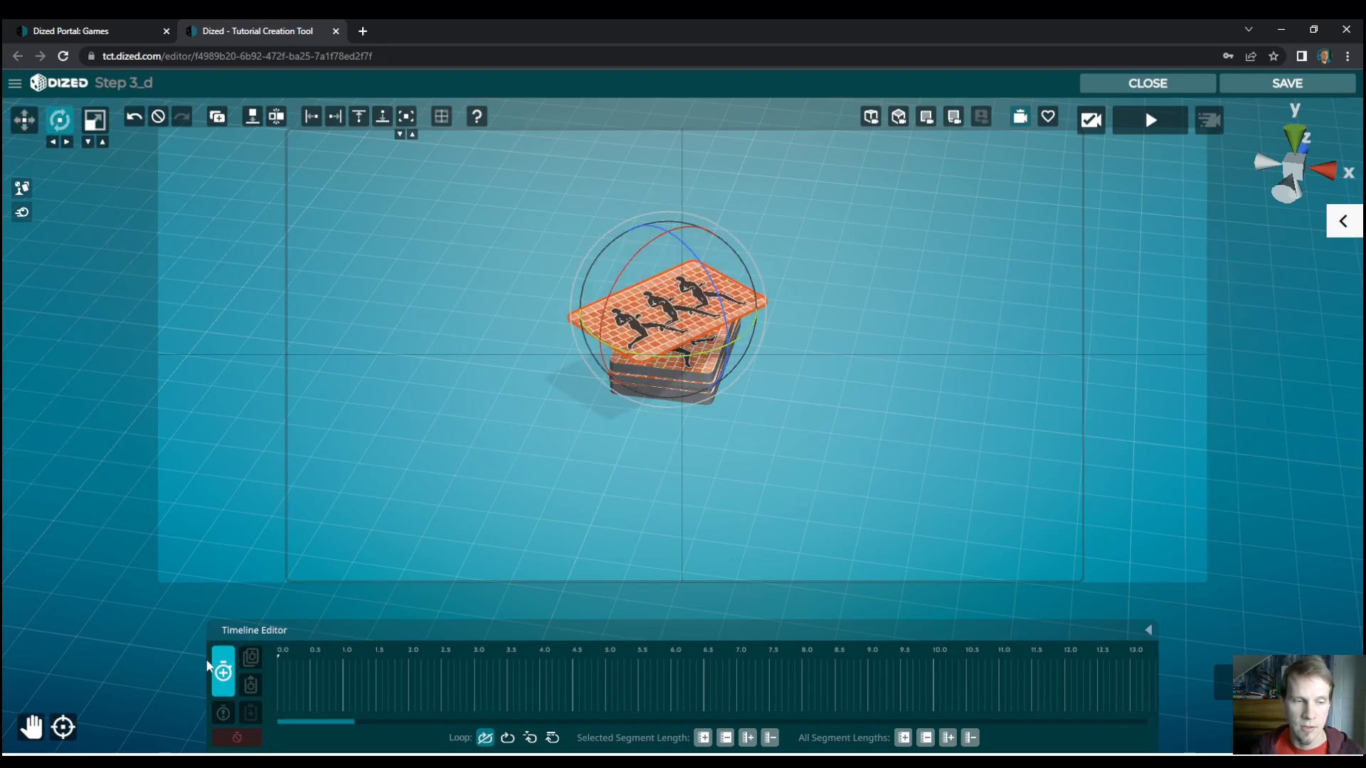
left_click_drag(675, 296, 733, 275)
left_click(224, 683)
- Record a second segment moving the card to the side of the deck along the X axis and rotating it nearly upright
left_click(223, 683)
key("w")
key("e")
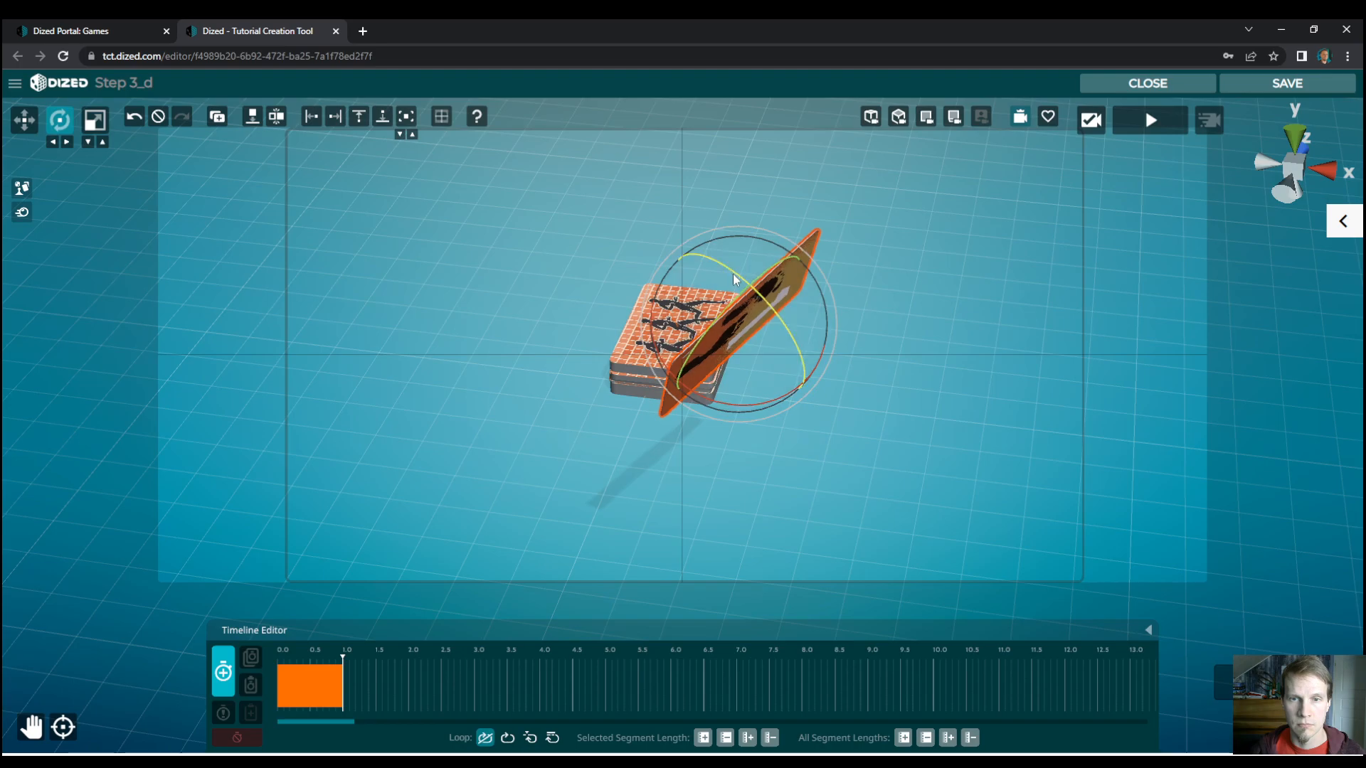
left_click(218, 681)
- Record a third segment moving the card farther from the deck, turning its face toward the camera and enlarging it
left_click(223, 681)
key("w")
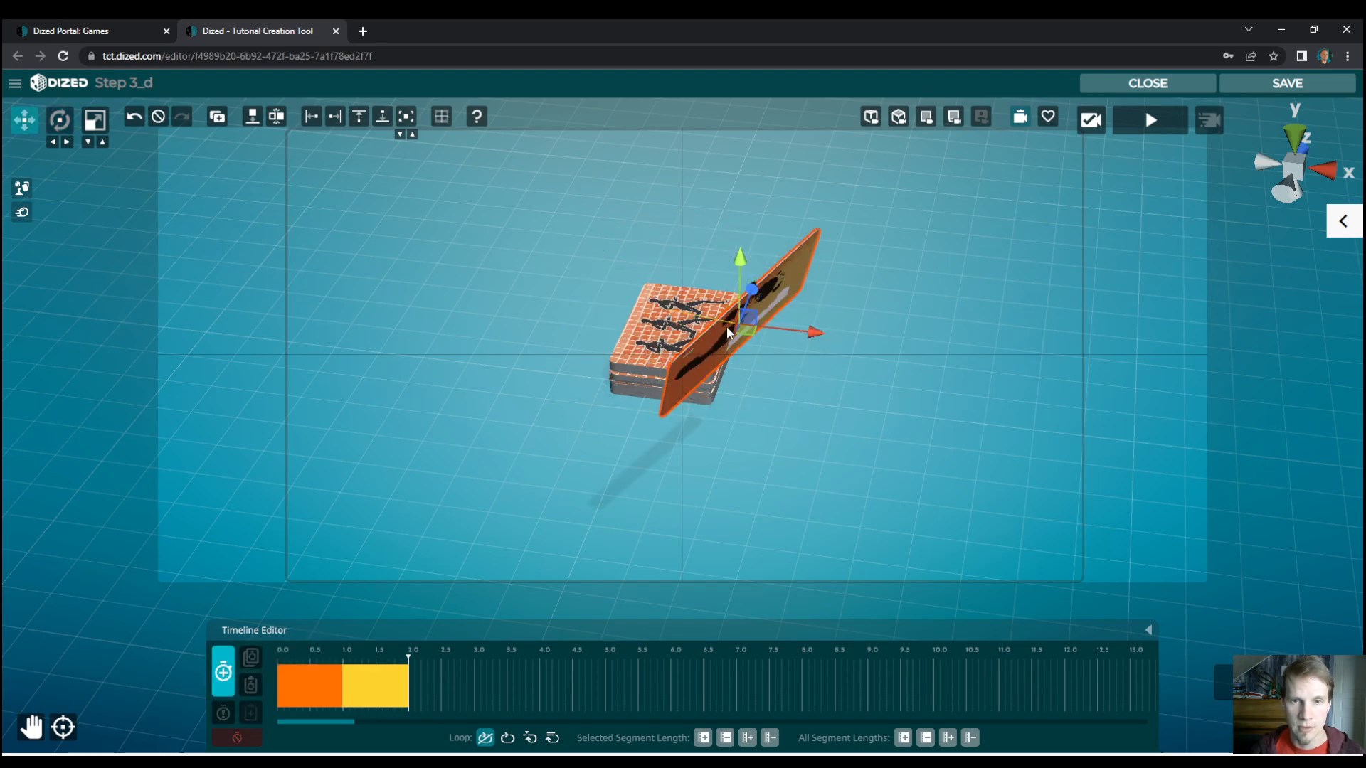
left_click_drag(738, 330, 817, 350)
key("e")
key("r")
left_click(223, 671)
- Record a fourth segment rotating the enlarged card until its front squarely faces the camera and adjusting its size and position
key("w")
key("e")
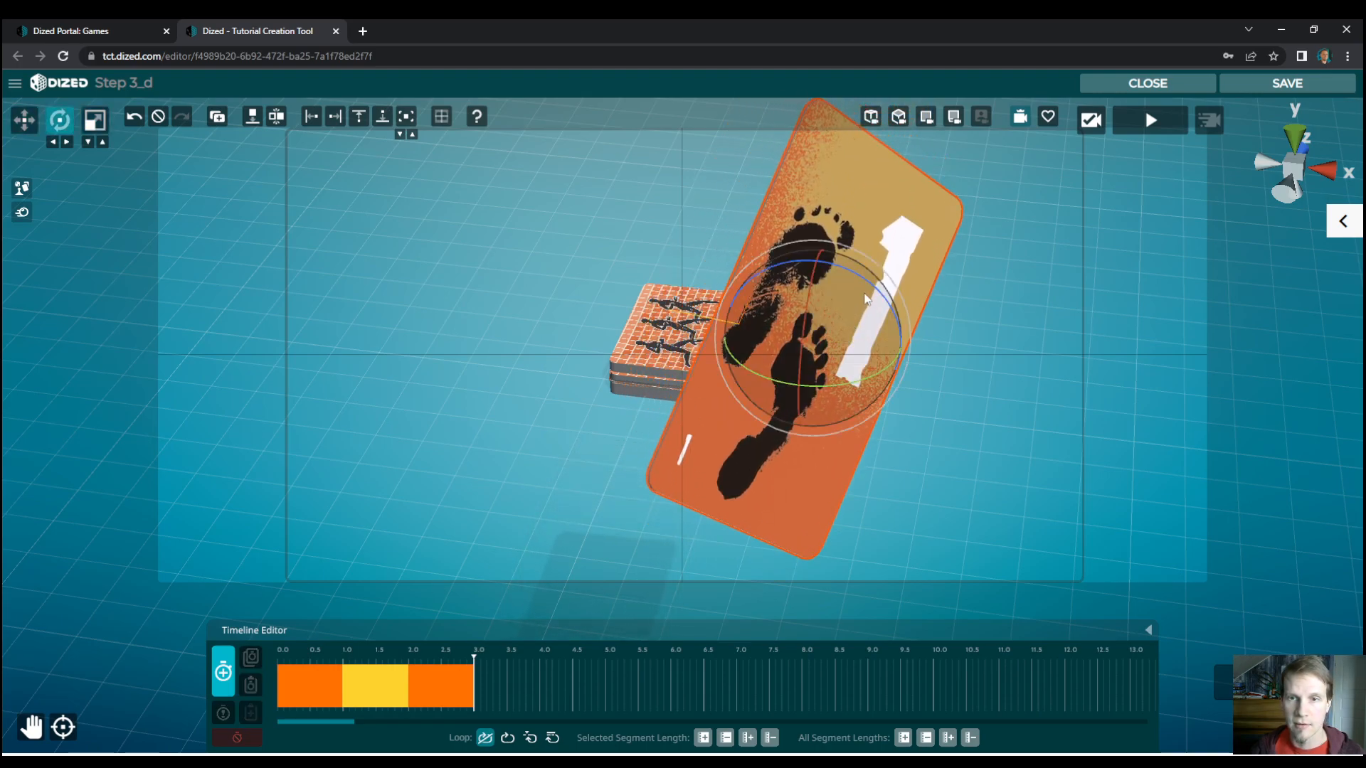
left_click_drag(873, 264, 838, 354)
left_click_drag(882, 296, 838, 390)
key("r")
key("w")
left_click_drag(831, 319, 832, 298)
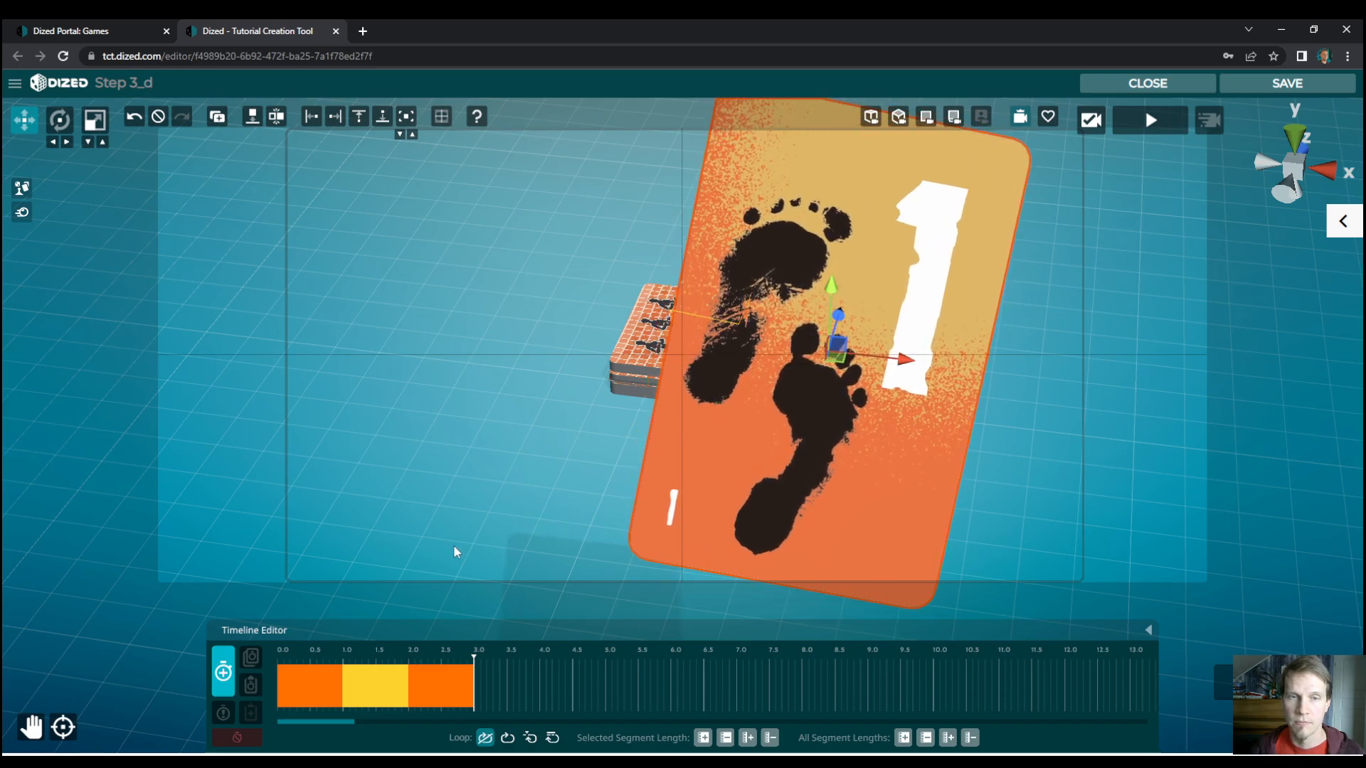
left_click(225, 679)
- Change the end of the first segment so the lifted card shifts sideways over the deck along the X axis
left_click_drag(243, 672, 322, 702)
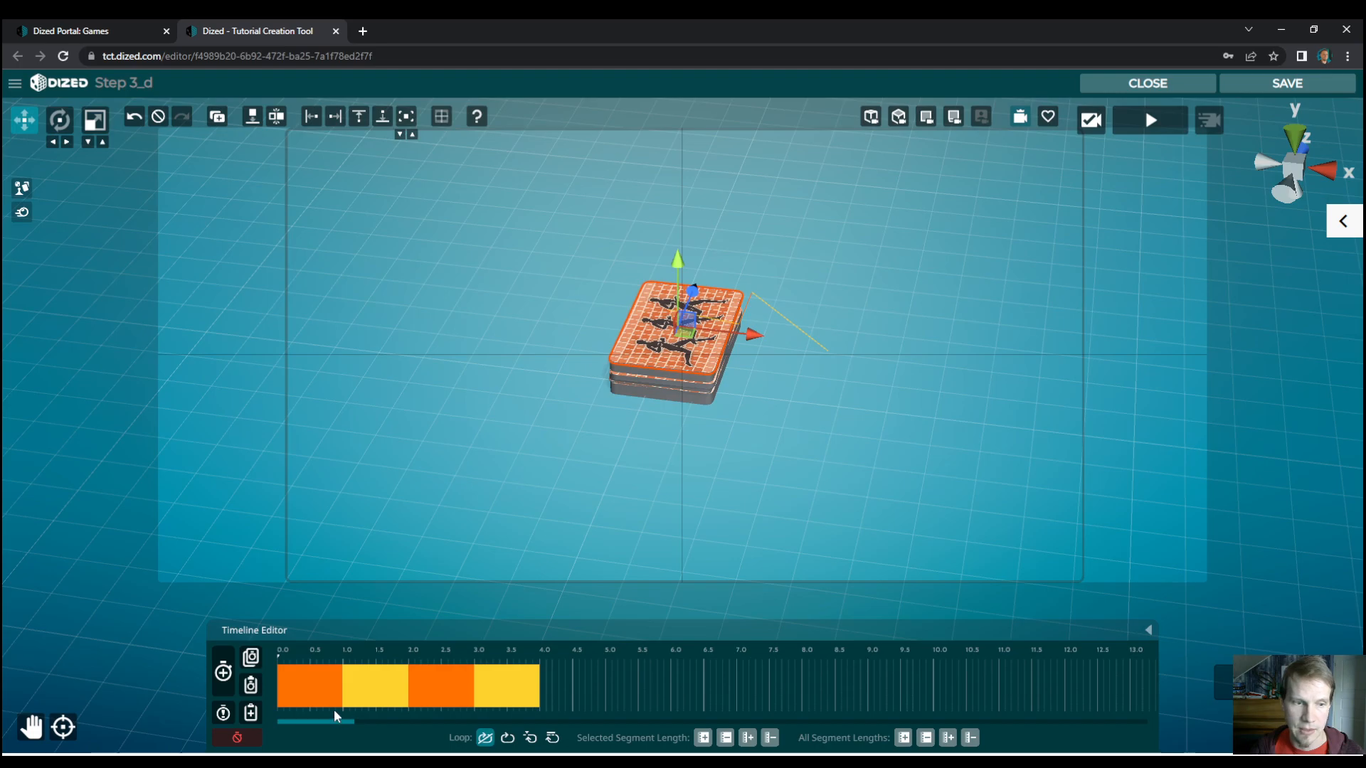
right_click(331, 686)
left_click(338, 689)
left_click_drag(683, 313, 717, 318)
left_click(225, 675)
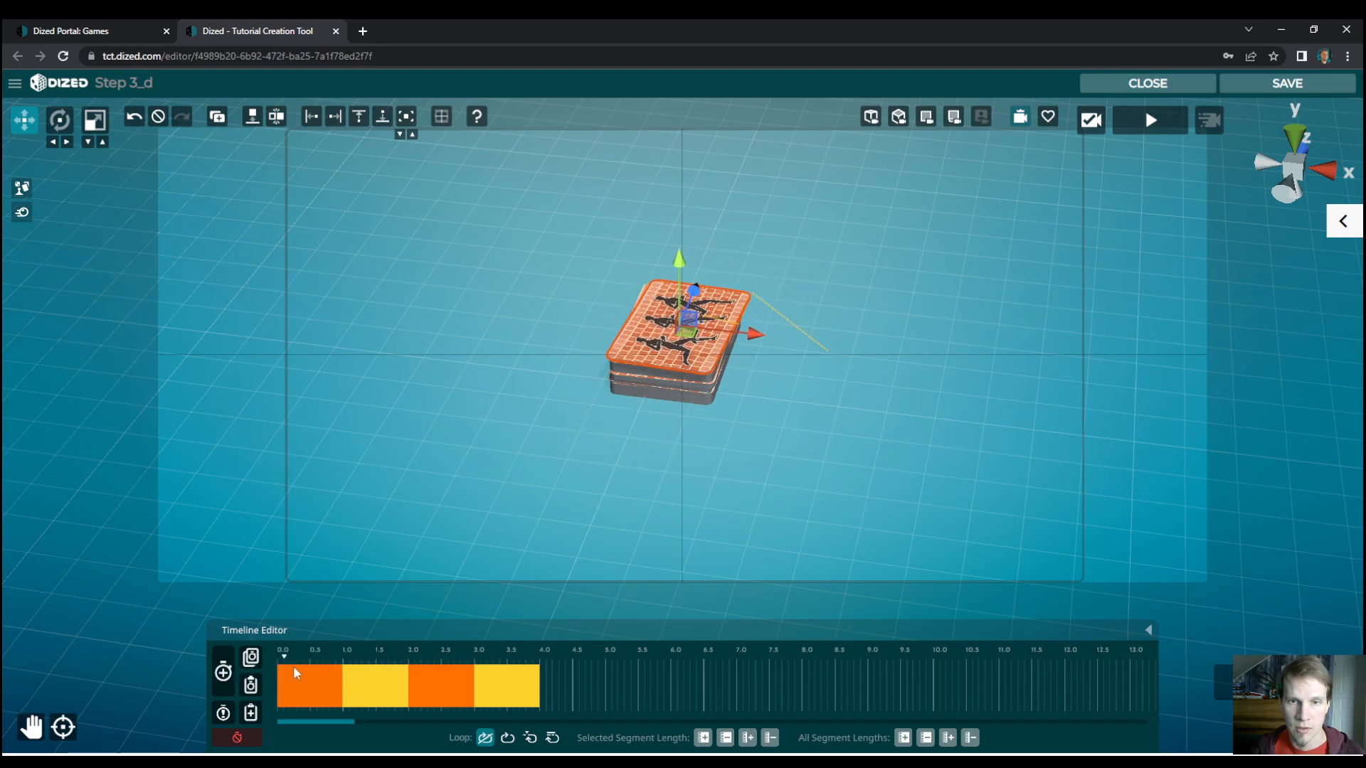
- Change the end of the first segment so the lifted card also tilts slightly
right_click(318, 679)
left_click(330, 689)
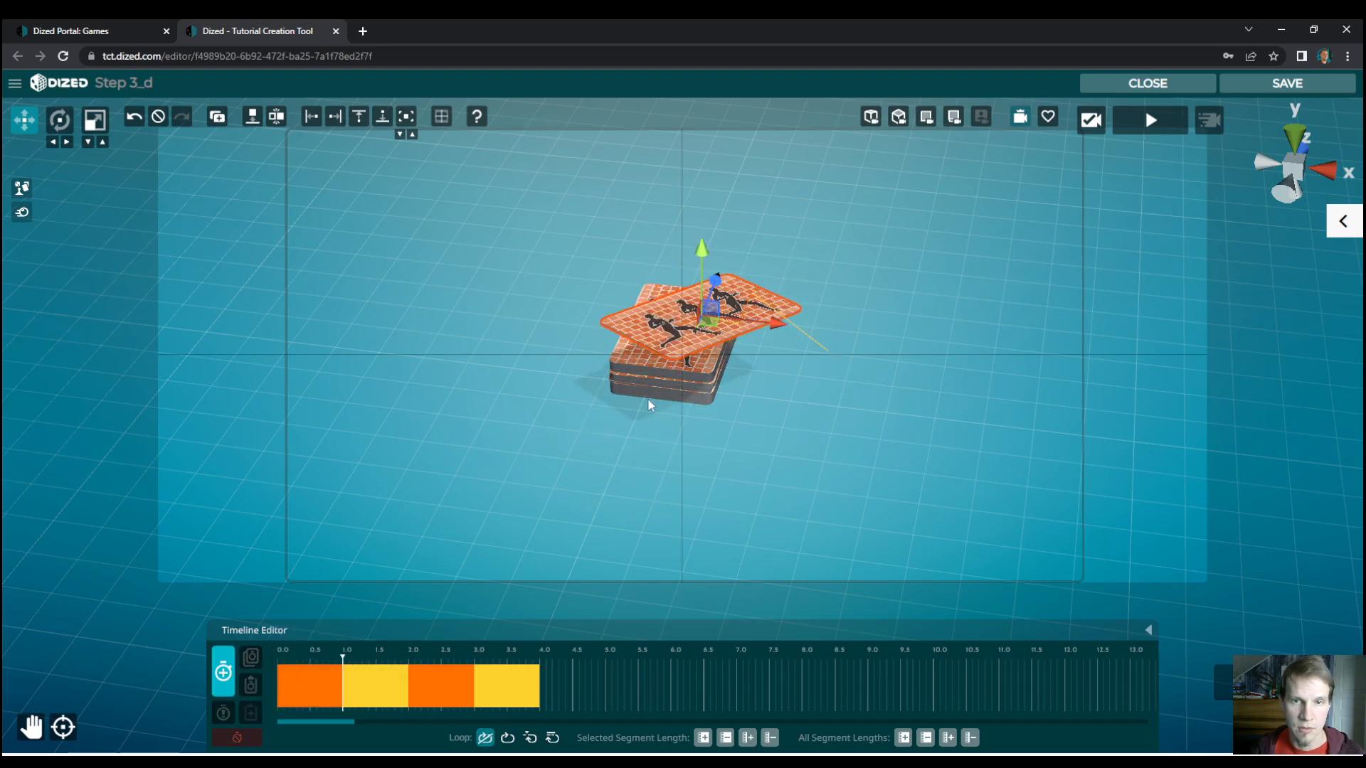
key("e")
left_click_drag(730, 291, 731, 284)
left_click(221, 675)
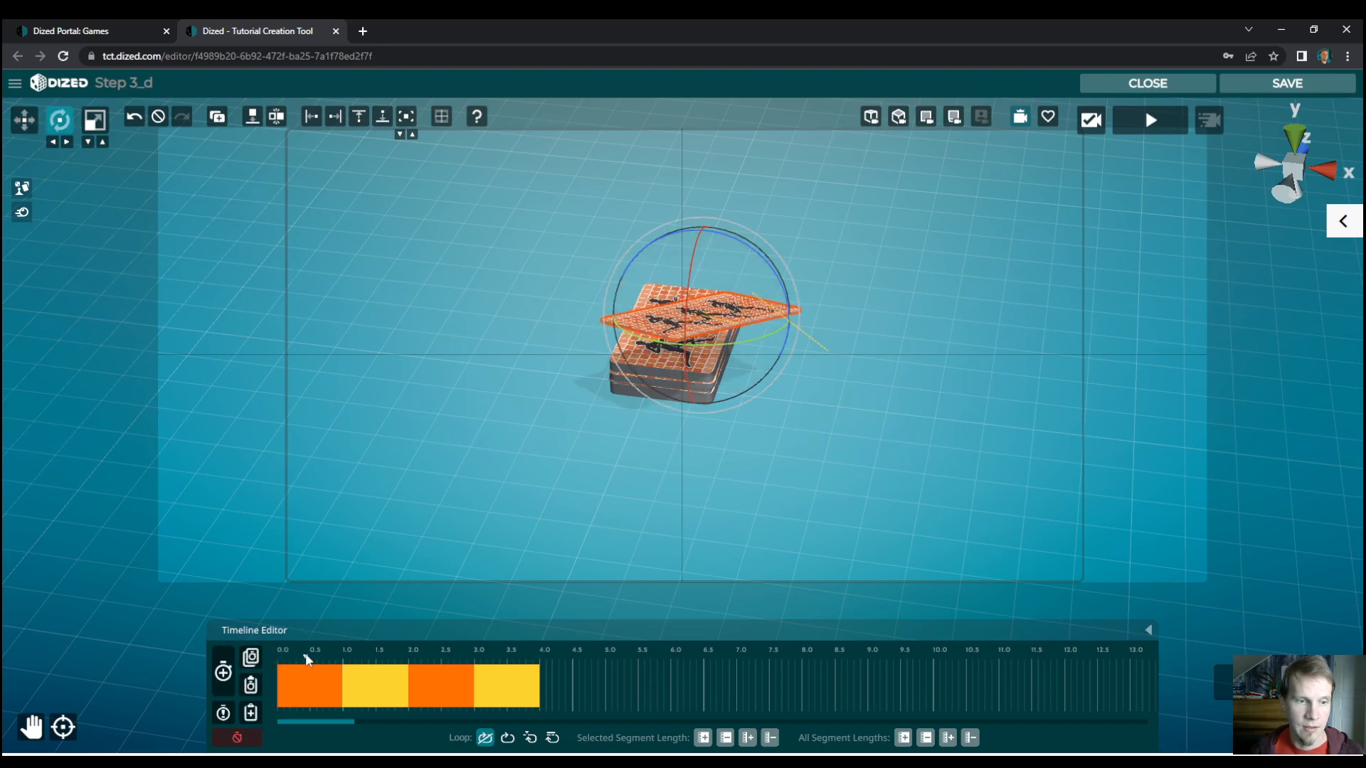
- Change the end of the second segment so the upright card sits higher along the Y axis, and preview the animation
left_click_drag(297, 658, 378, 689)
right_click(378, 689)
left_click(380, 691)
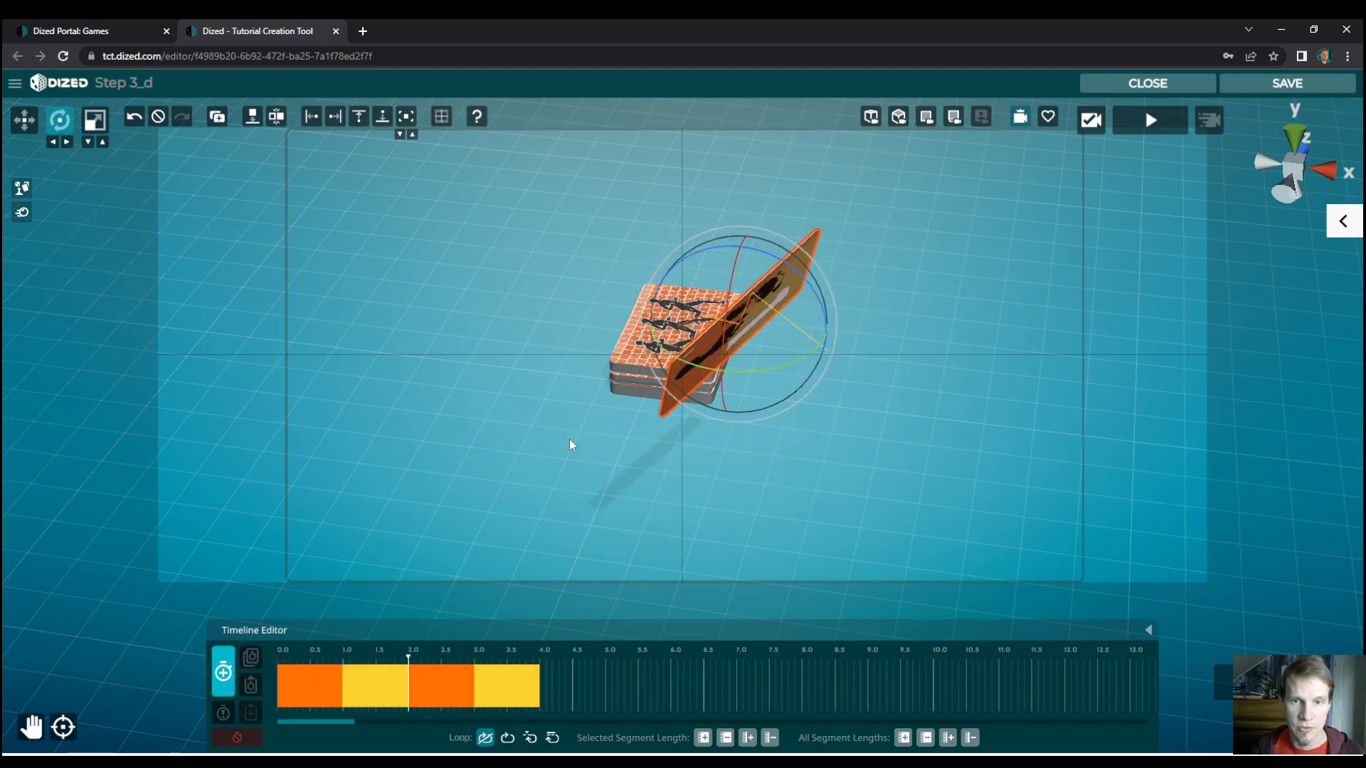
key("w")
left_click_drag(741, 261, 741, 238)
left_click(226, 685)
left_click_drag(377, 652, 552, 692)
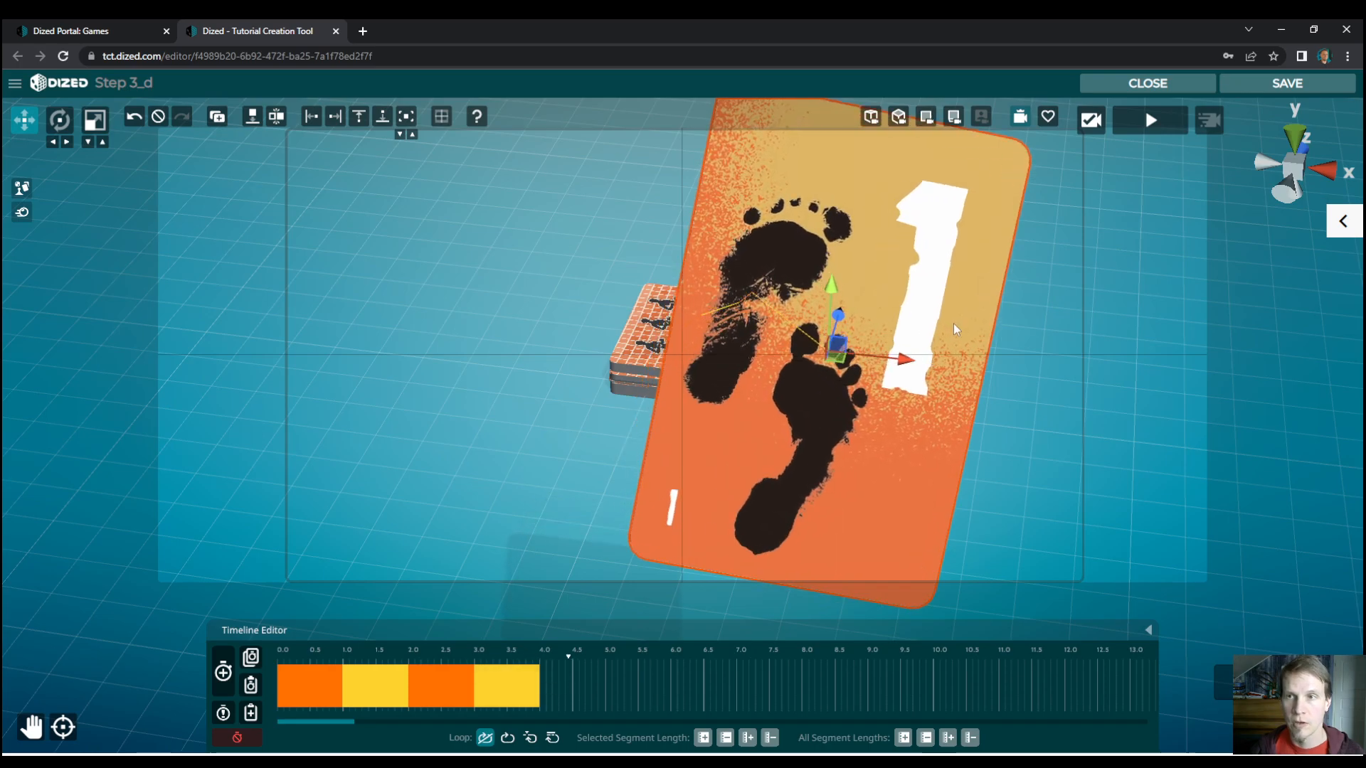
left_click(1163, 121)
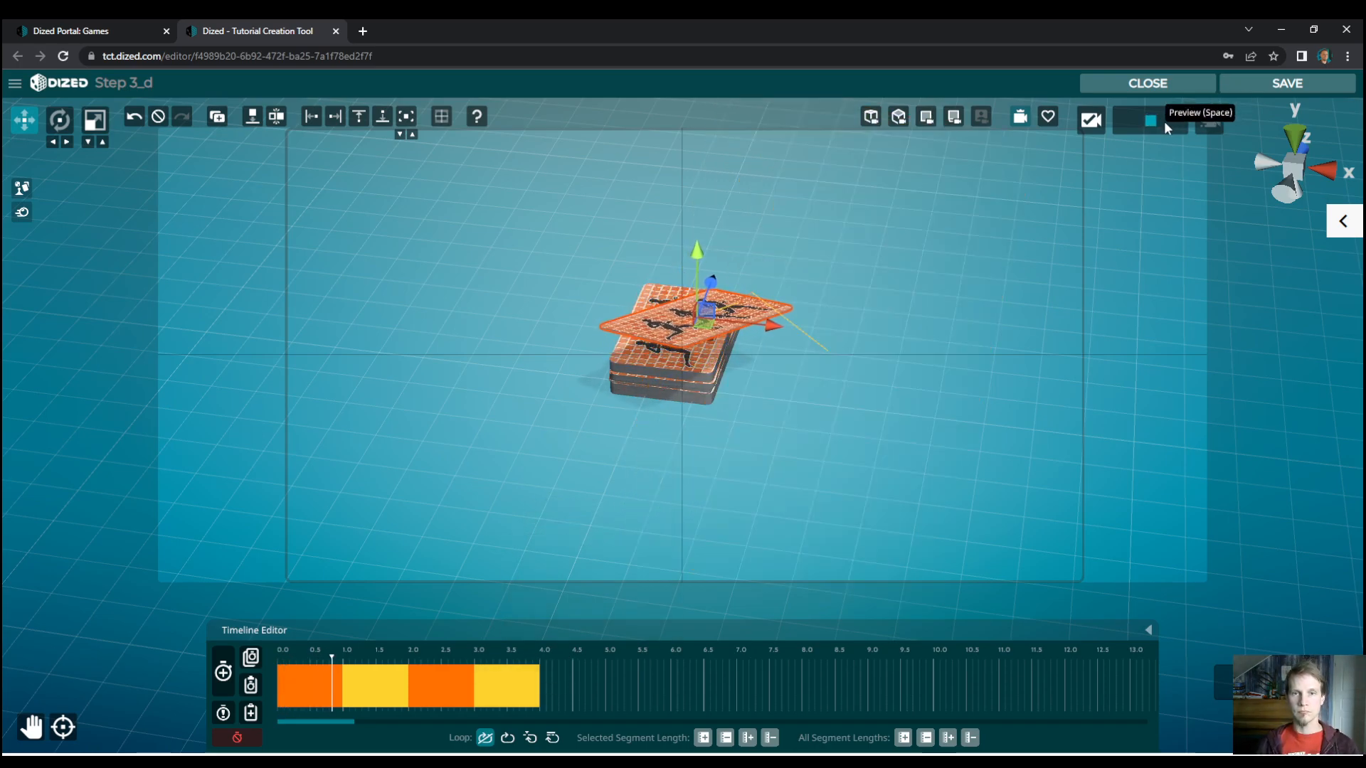
- Shorten all segments by 0.1 second five times, to 0.5 seconds each, and preview the faster animation
left_click(688, 375)
left_click(688, 375)
left_click(973, 742)
left_click(973, 741)
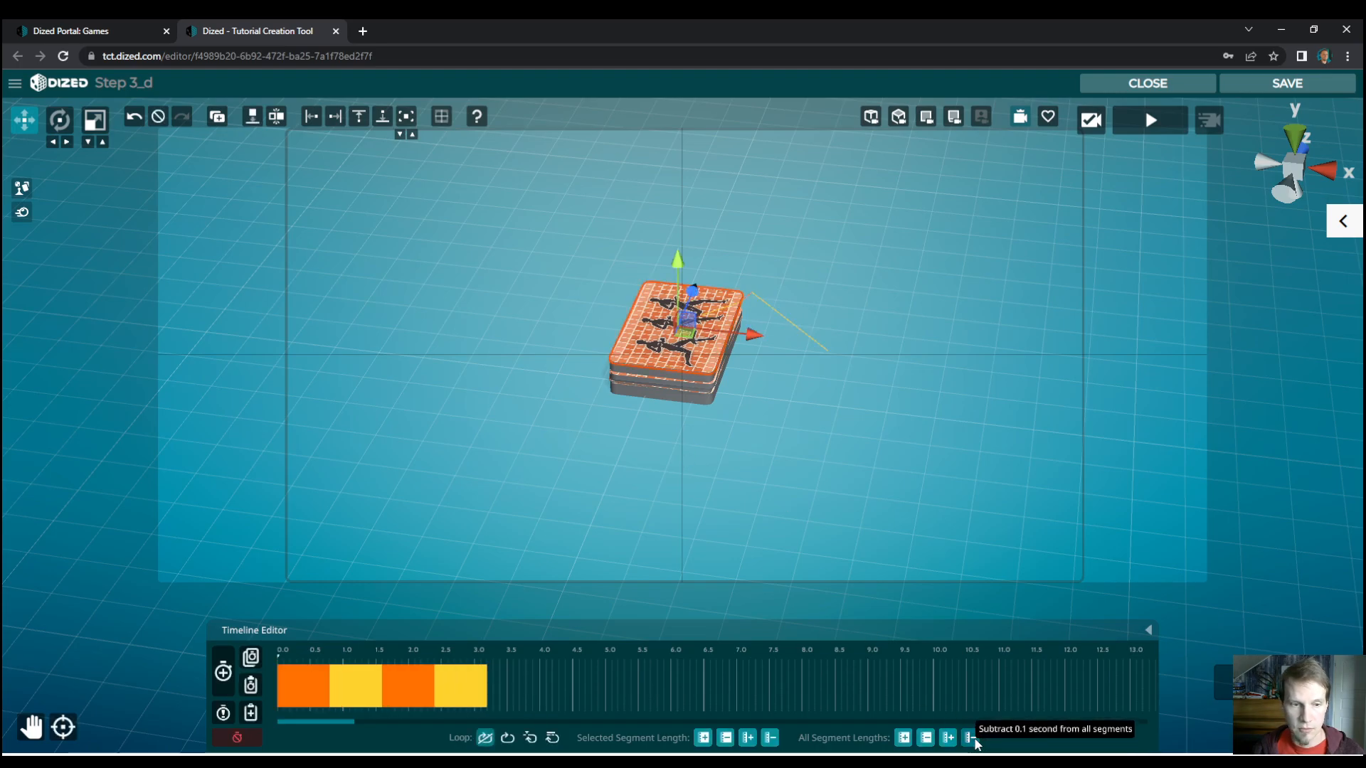
left_click(973, 742)
left_click(974, 741)
left_click(973, 741)
left_click(1163, 123)
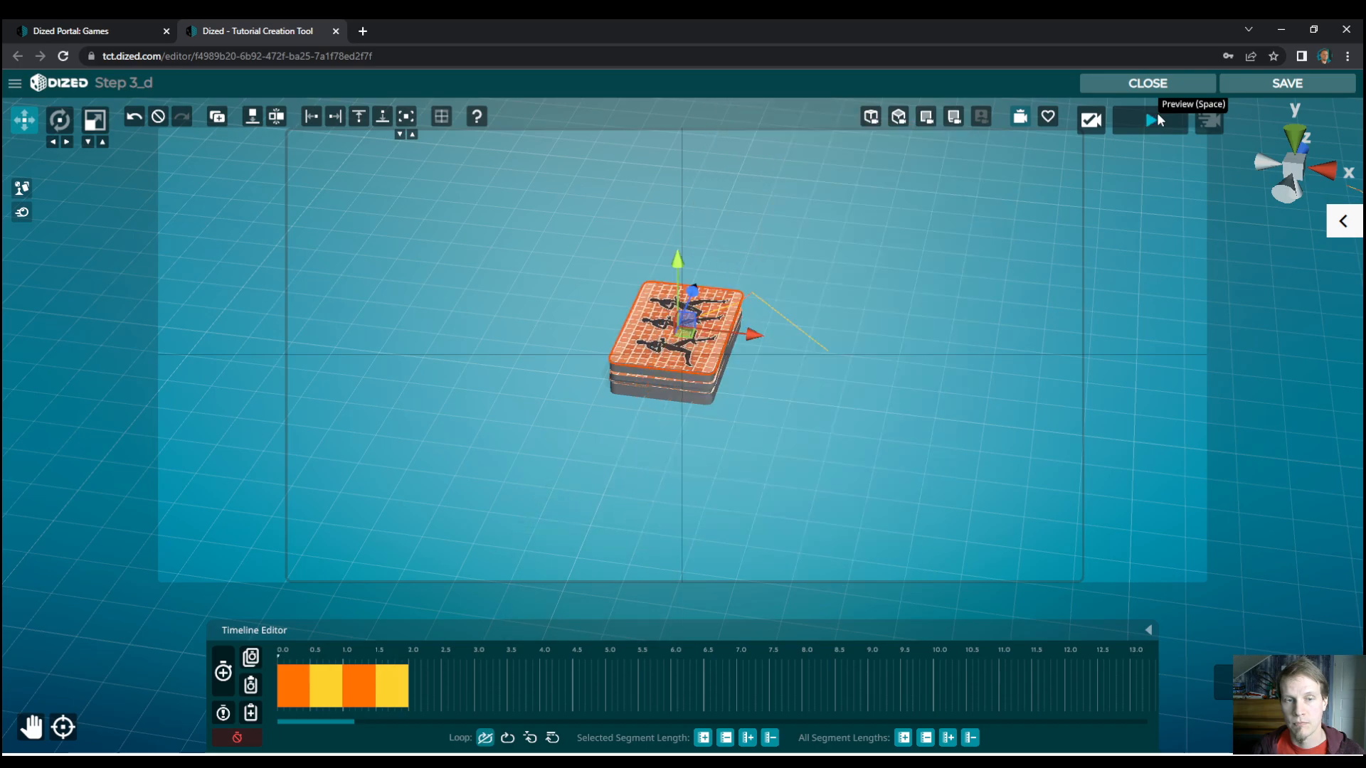
- Append two segments at the end of the timeline that leave the face-up card in its current pose
left_click(222, 676)
left_click(222, 681)
left_click(222, 681)
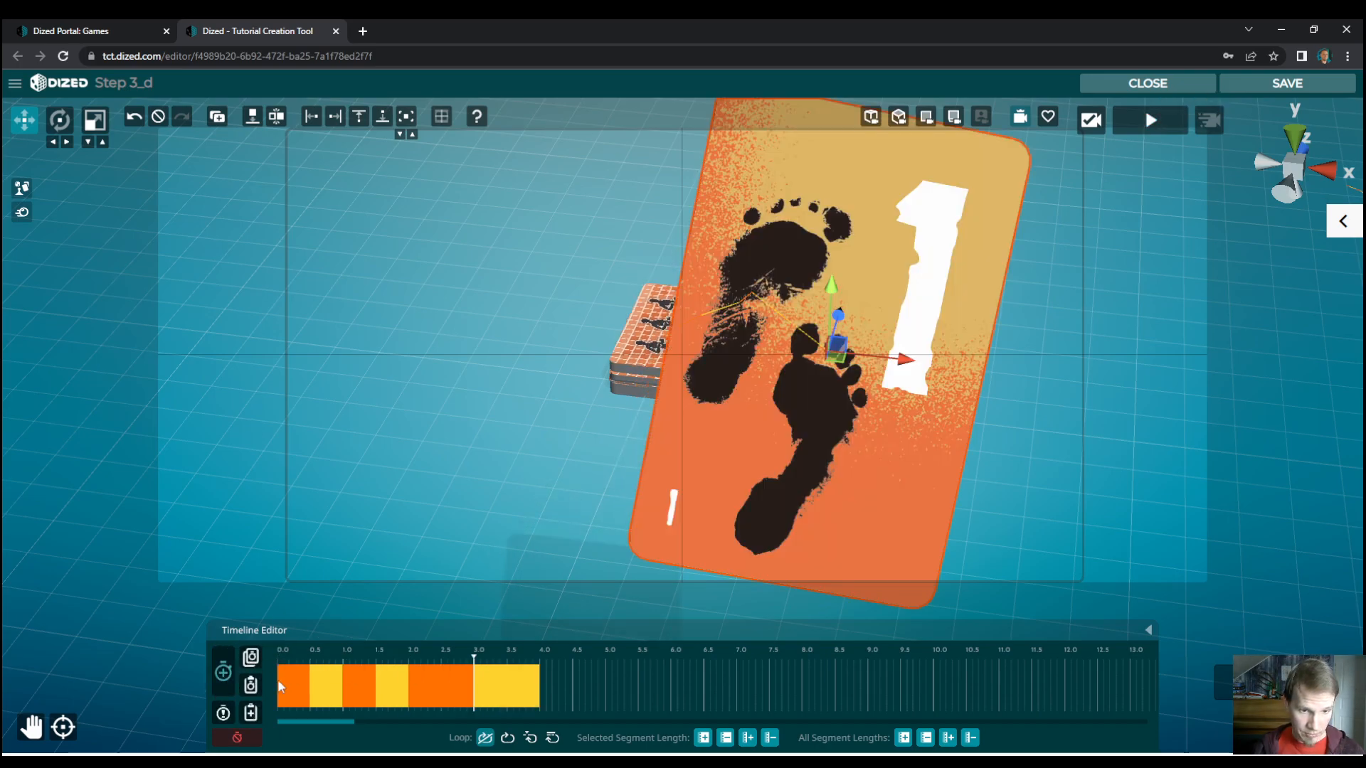
- Change the end of the fifth segment so the face-up card is scaled up evenly
right_click(421, 690)
left_click(434, 693)
key("r")
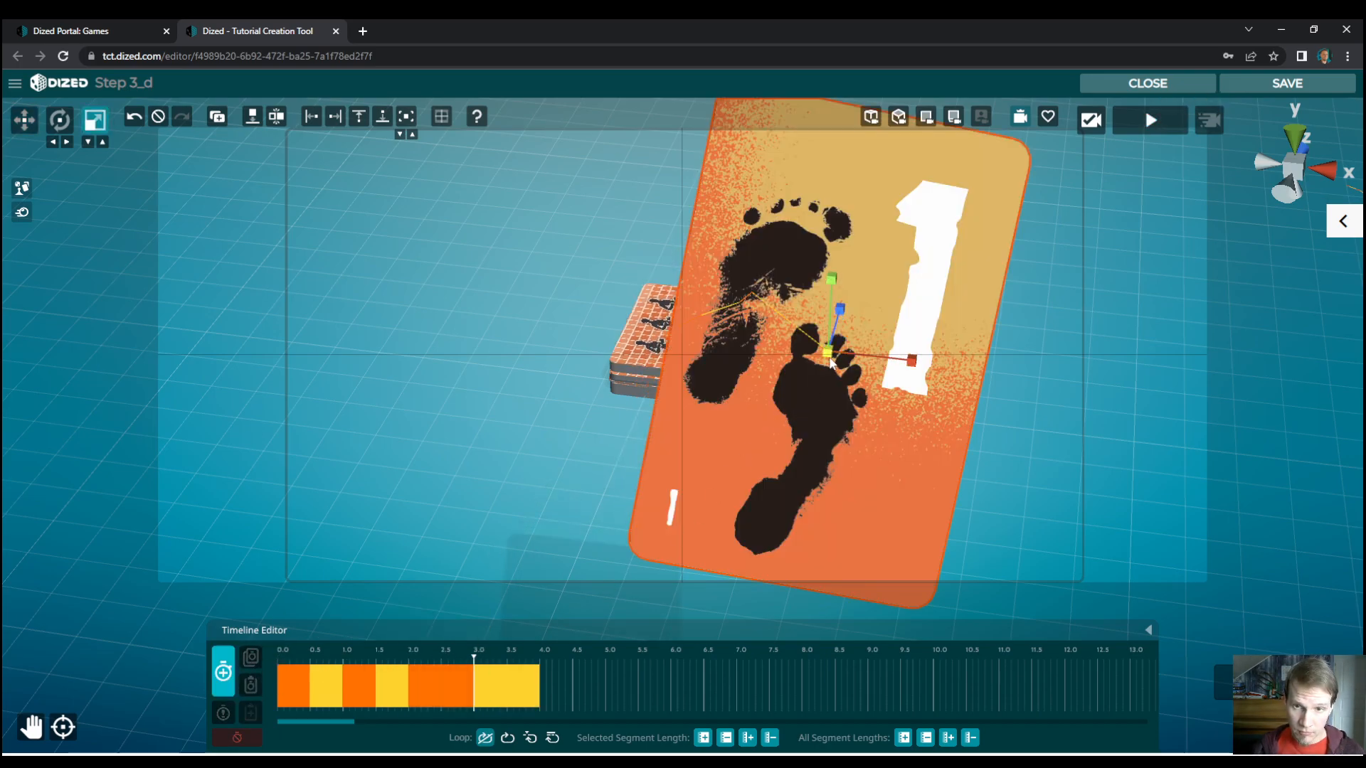
left_click_drag(827, 352, 851, 347)
left_click(223, 676)
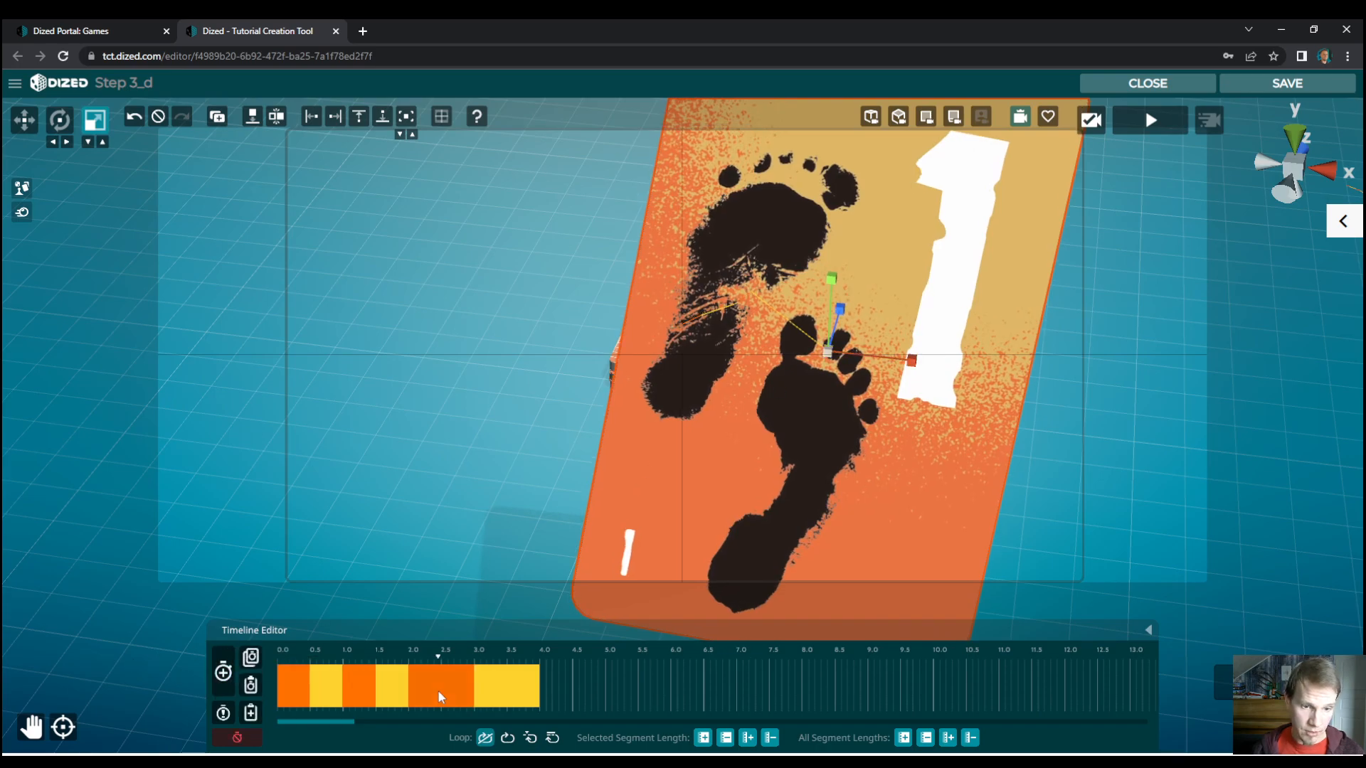
- Shorten the fifth and sixth segments to about 0.2 seconds each and place them after the fourth with short gaps between
left_click_drag(475, 699, 425, 688)
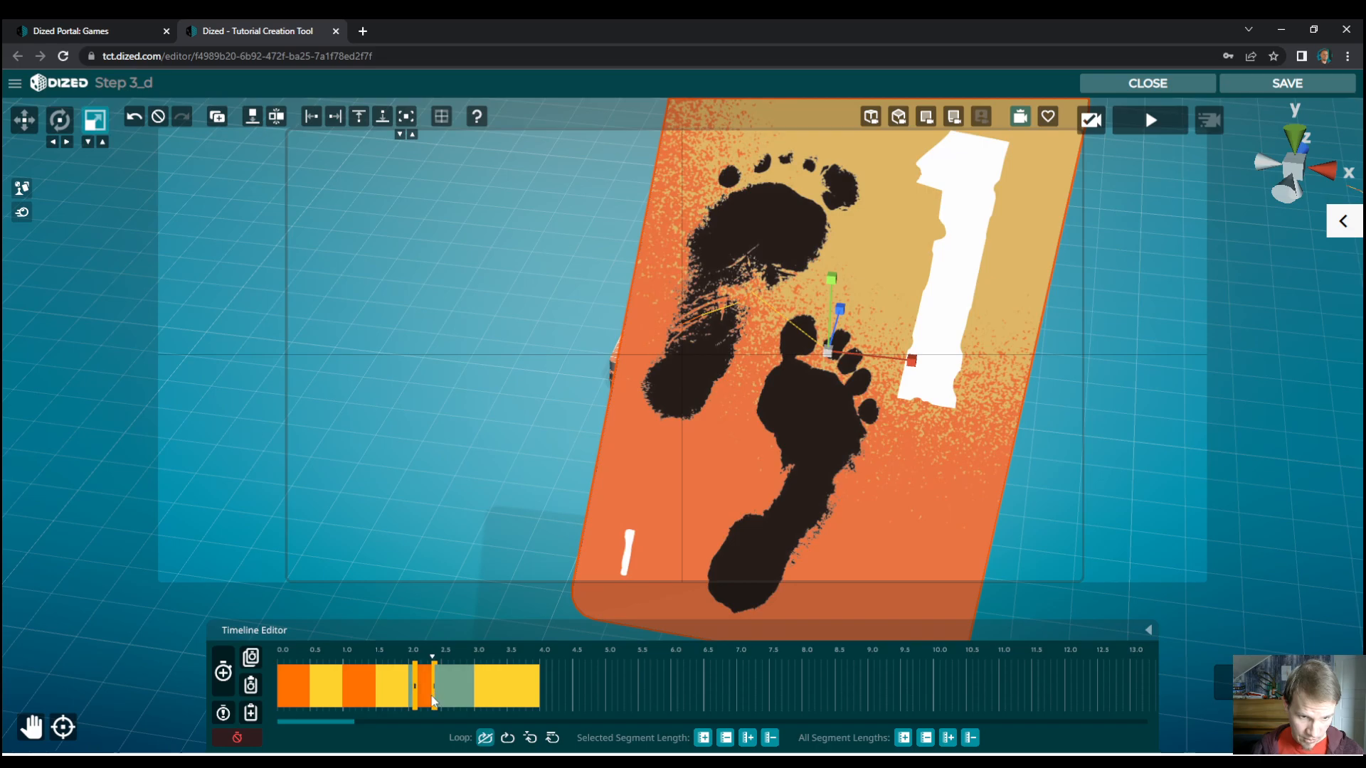
left_click(476, 691)
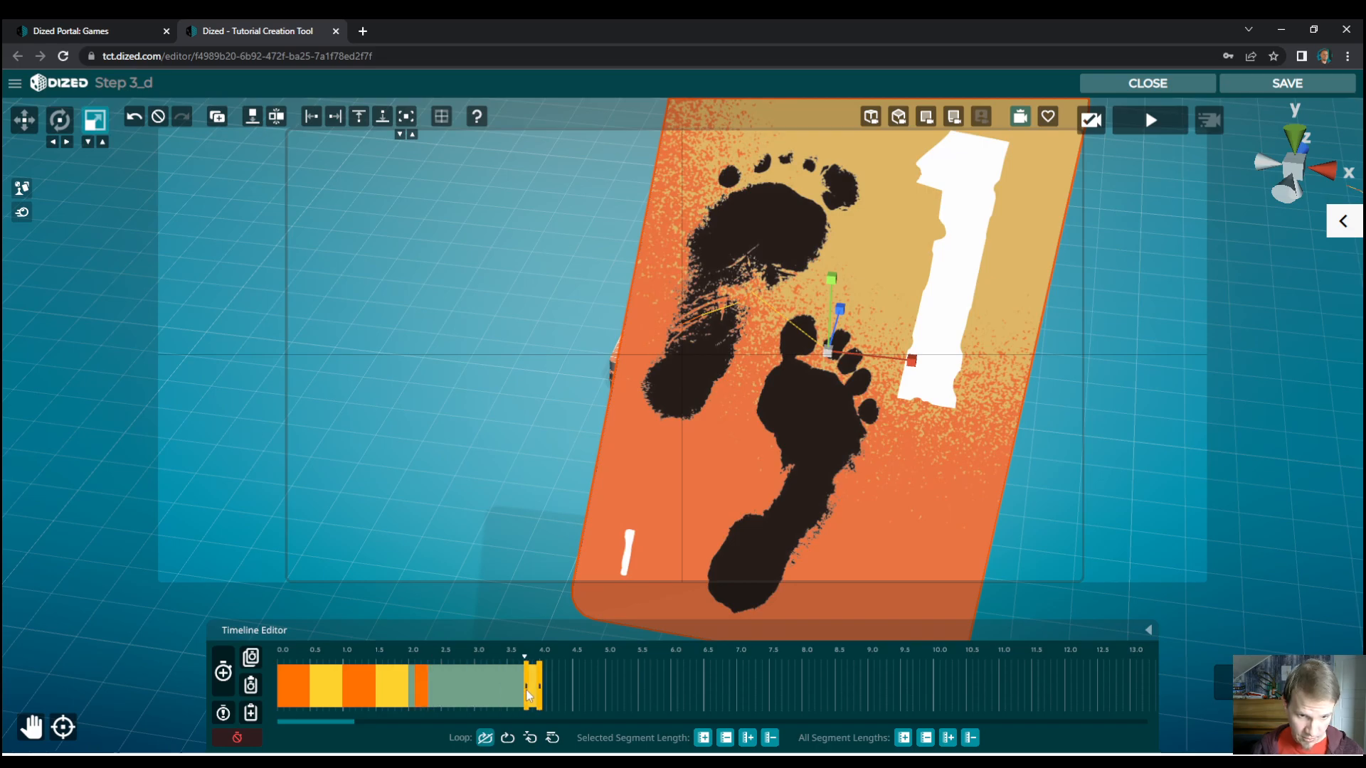
left_click_drag(532, 690, 463, 666)
left_click(424, 683)
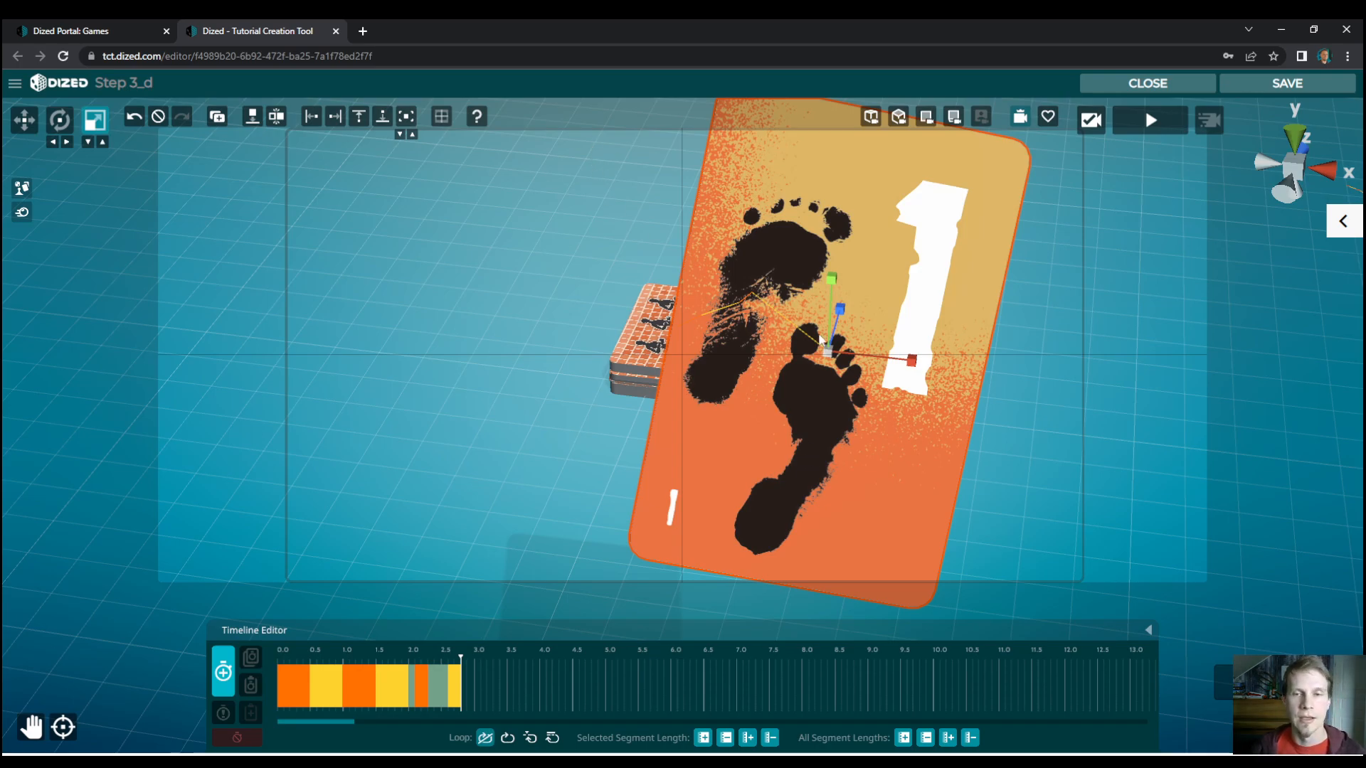
- Record a segment after the enlarged pose that moves the card back toward the deck and tilts its face away from the camera
key("w")
left_click_drag(834, 311, 759, 337)
key("e")
left_click_drag(759, 288, 746, 347)
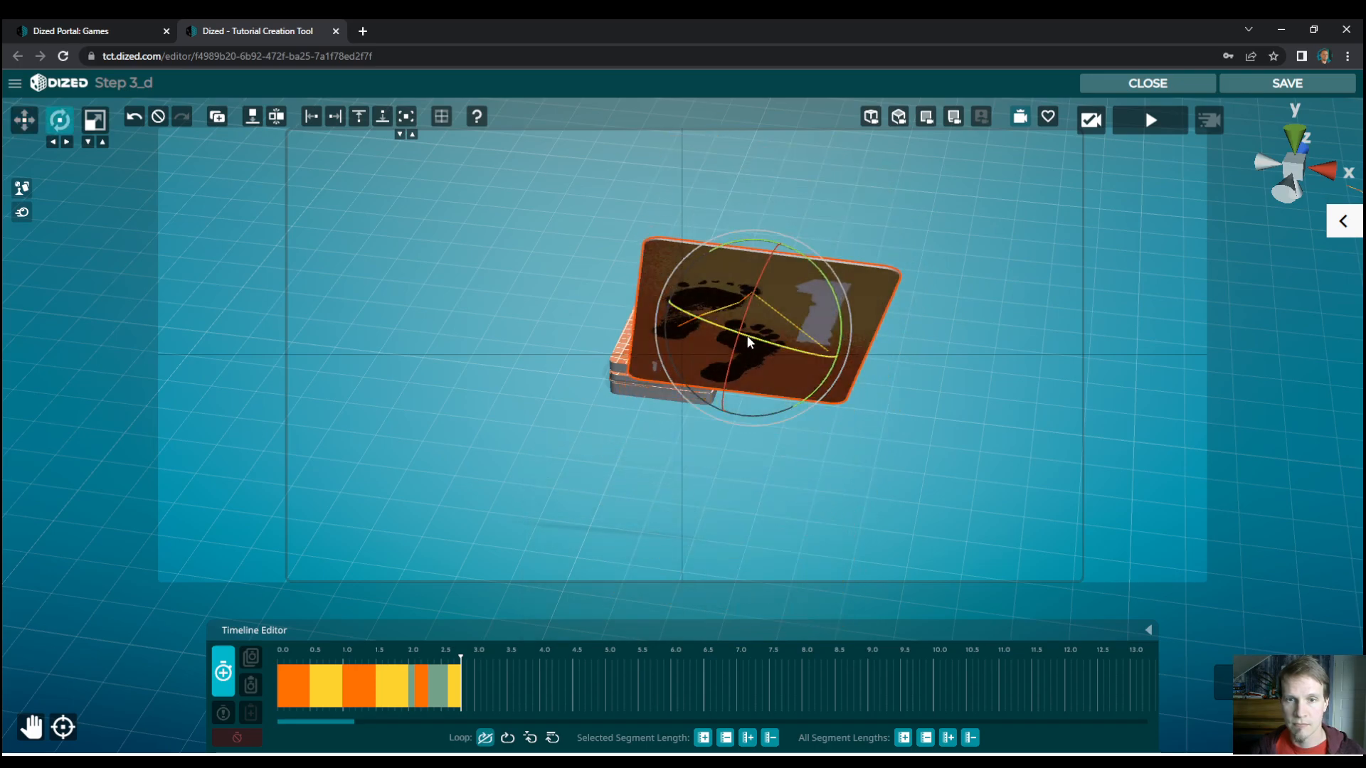
left_click(226, 667)
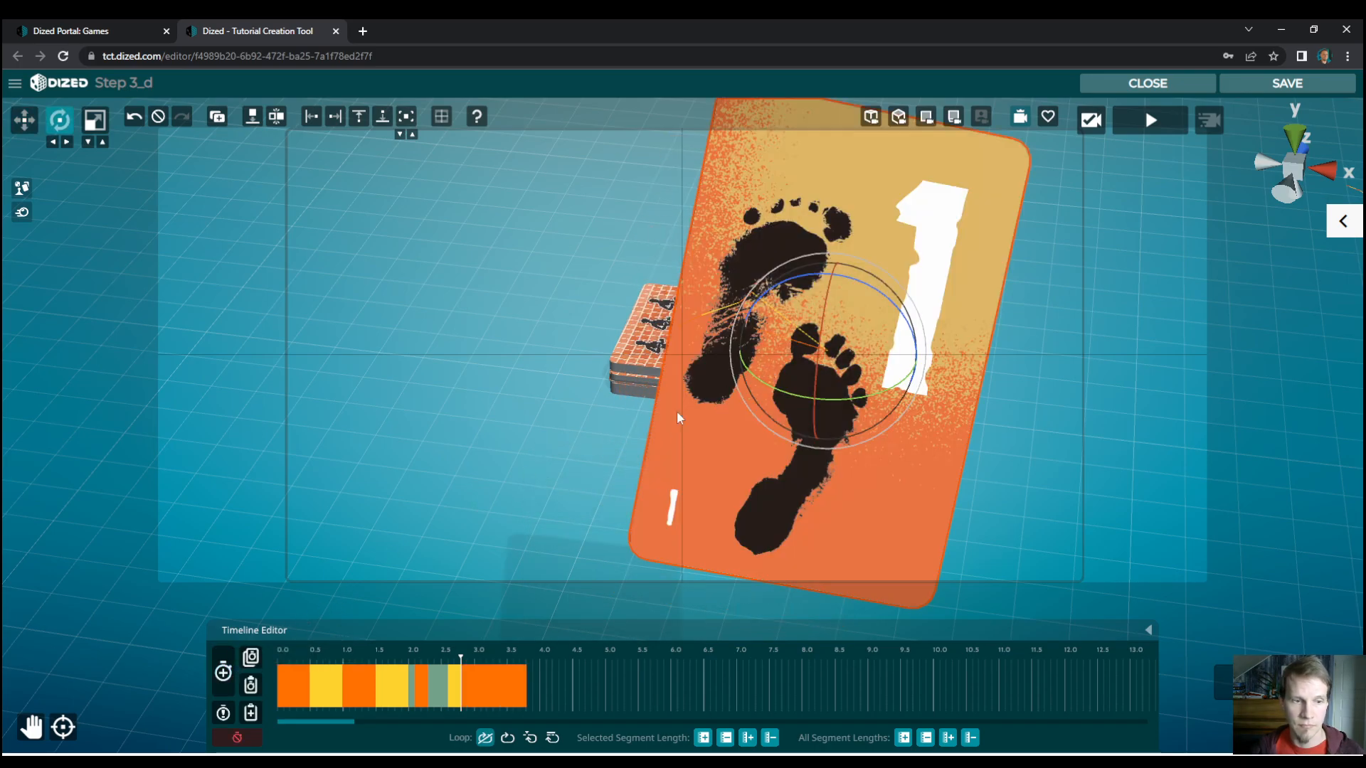
- Record a following segment that turns the card back side up, scales it down and moves it in front of the deck
left_click(225, 671)
key("w")
left_click_drag(778, 336, 745, 365)
key("e")
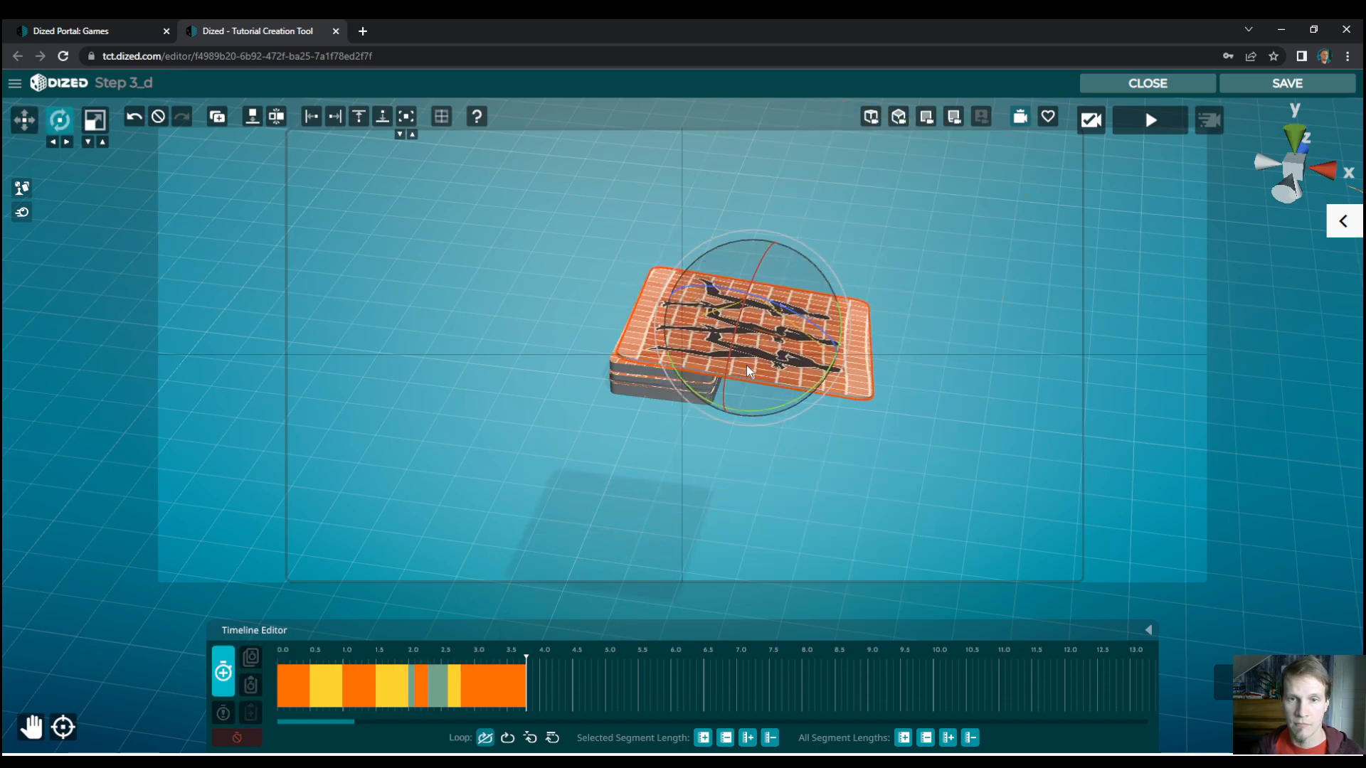
key("w")
left_click_drag(754, 300, 683, 466)
key("r")
key("w")
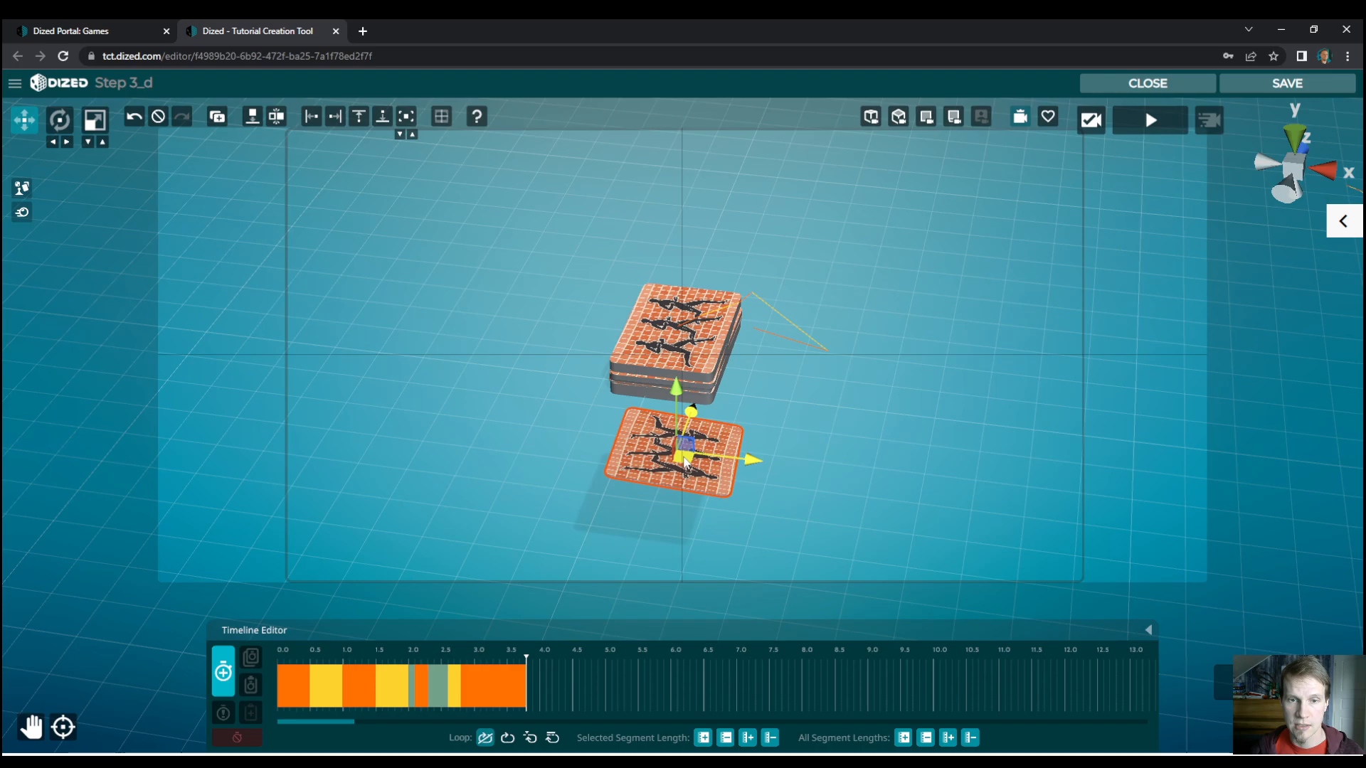
left_click(224, 672)
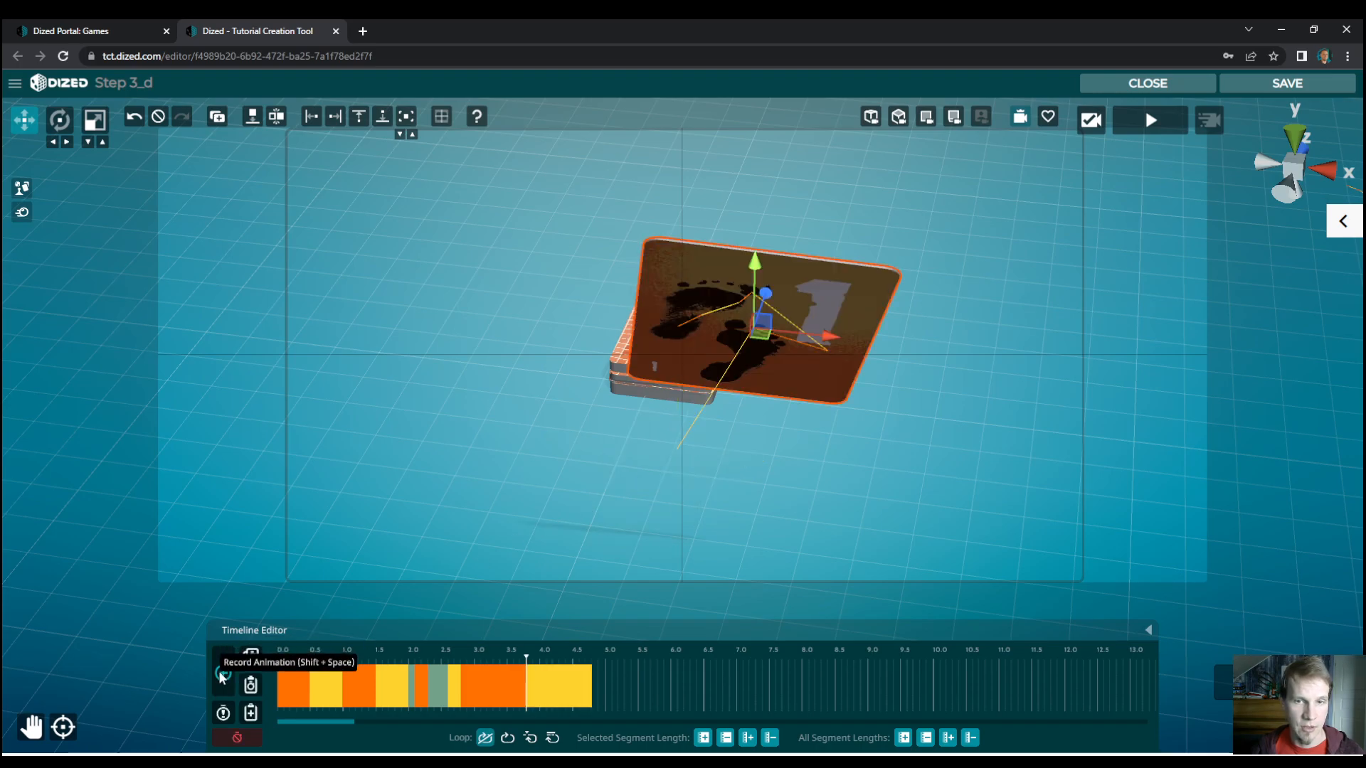
- Record a third segment that rotates the card flat with its back up and lays it down on the ground in front of the deck
left_click(159, 118)
key("e")
left_click_drag(638, 420, 894, 452)
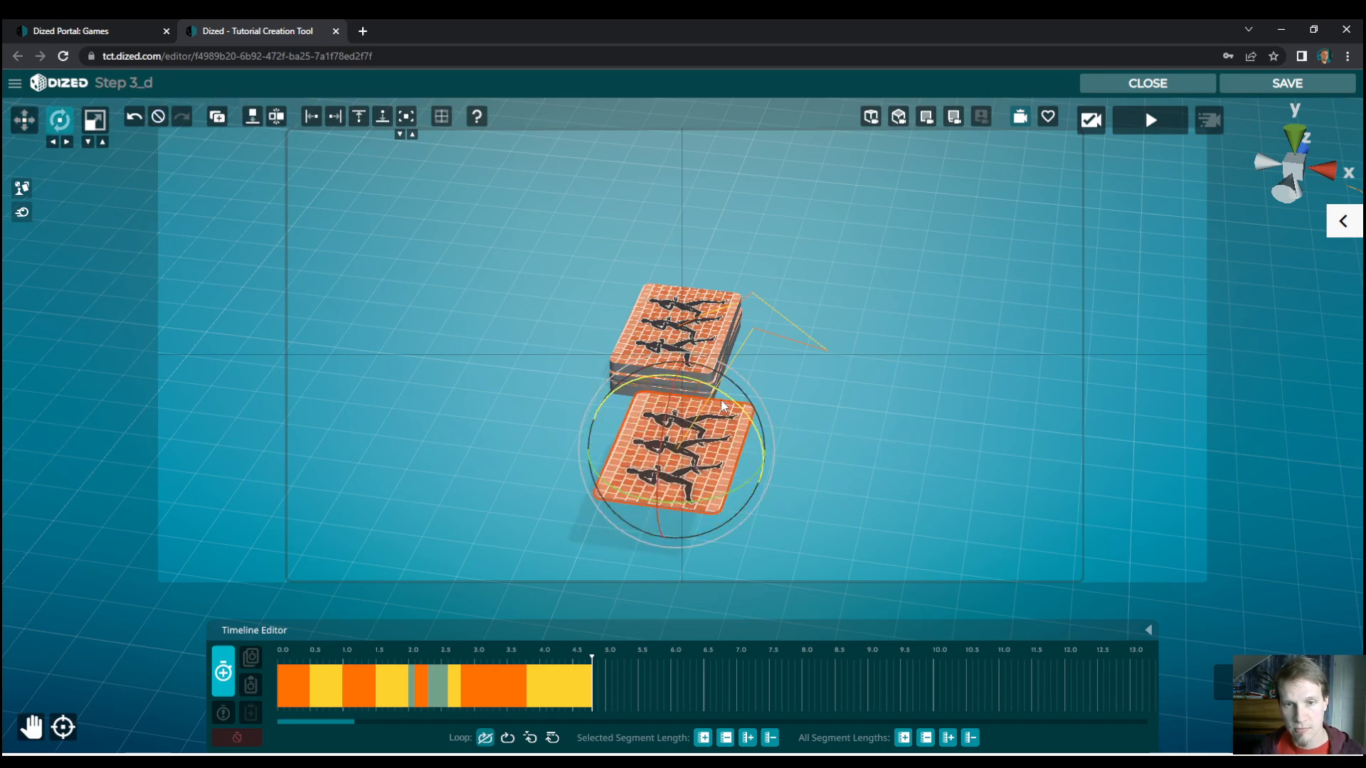
left_click_drag(746, 488, 520, 503)
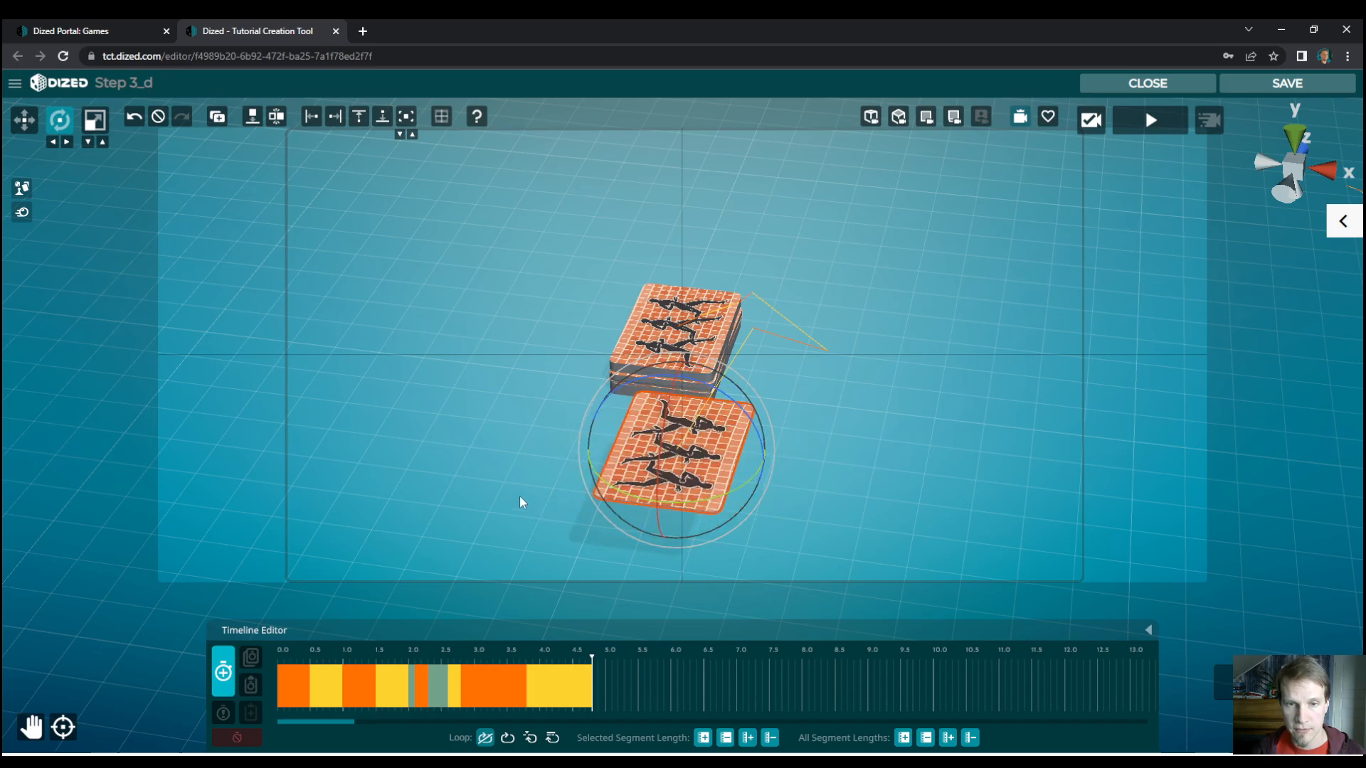
left_click(253, 119)
key("w")
left_click_drag(683, 577, 670, 505)
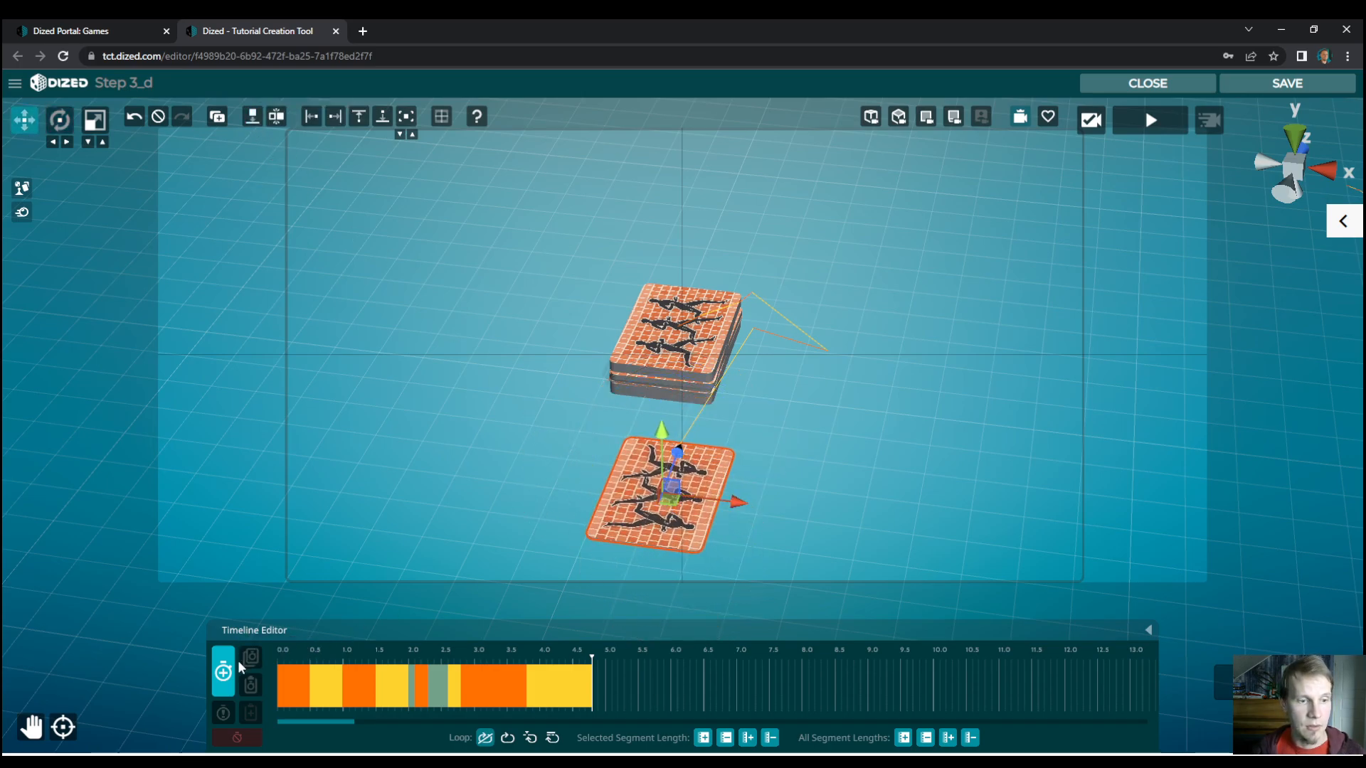
left_click(223, 671)
- Shorten the three return segments to about 0.4 seconds each after a short gap, and add a 0.1-second segment after a pause
left_click(502, 659)
left_click_drag(495, 664, 516, 688)
left_click_drag(612, 687, 556, 690)
left_click(223, 671)
left_click_drag(562, 691, 651, 692)
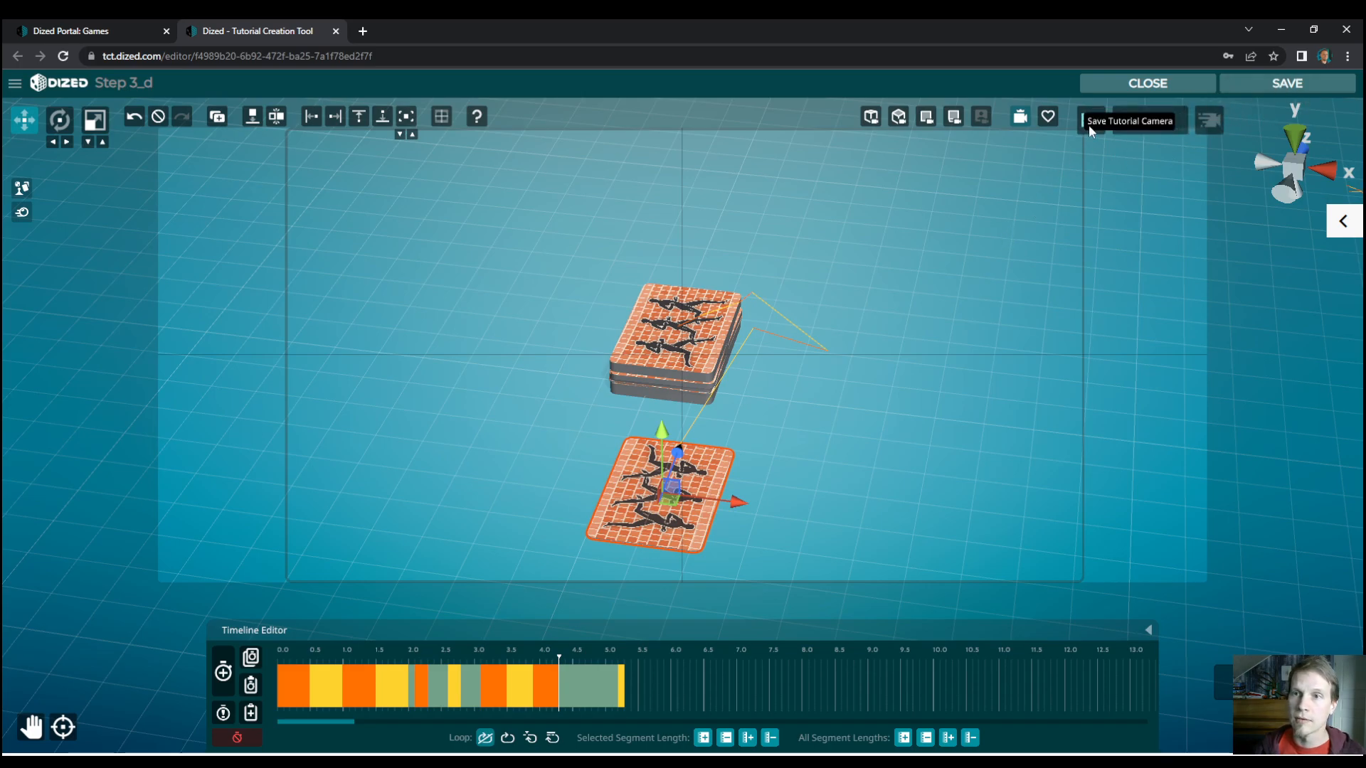
- Close the step editor and play the selected Step 3_d block in the tutorial preview twice
left_click(1136, 97)
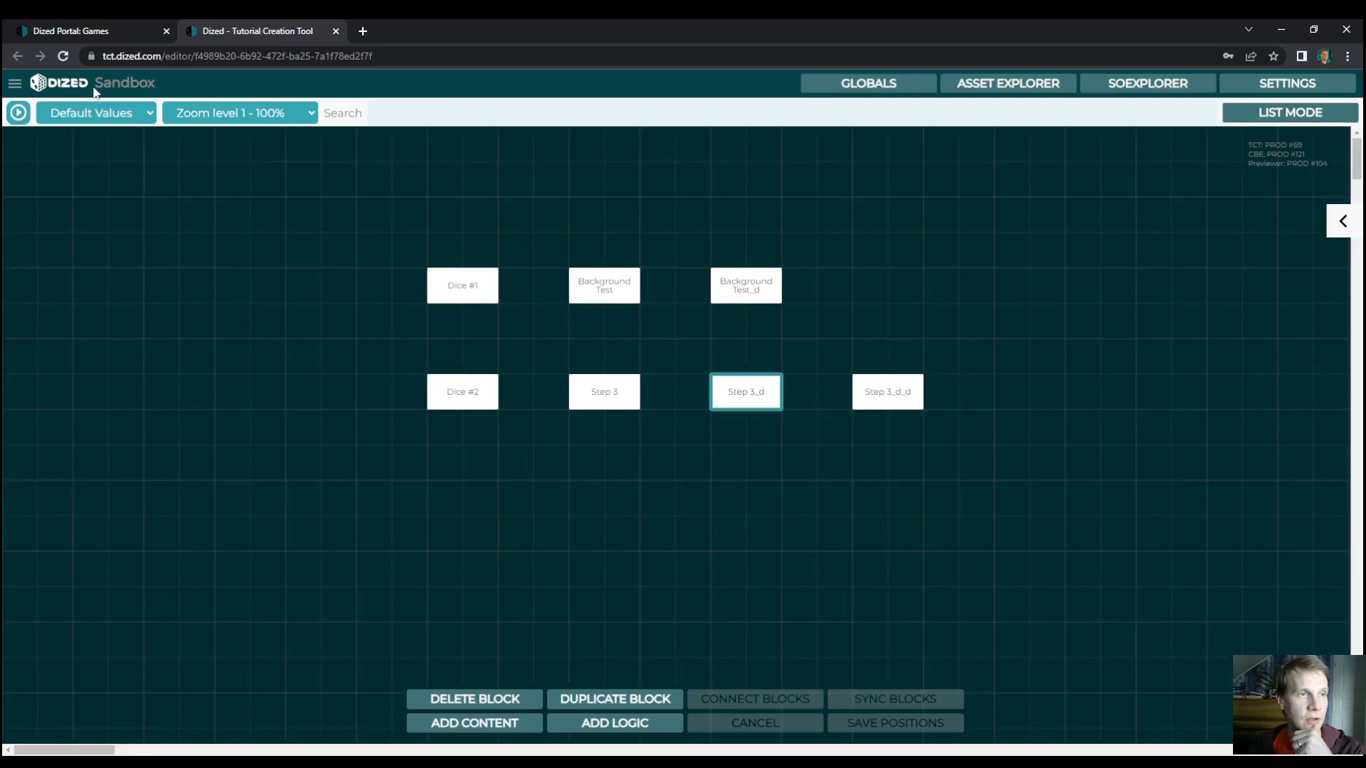
left_click(18, 113)
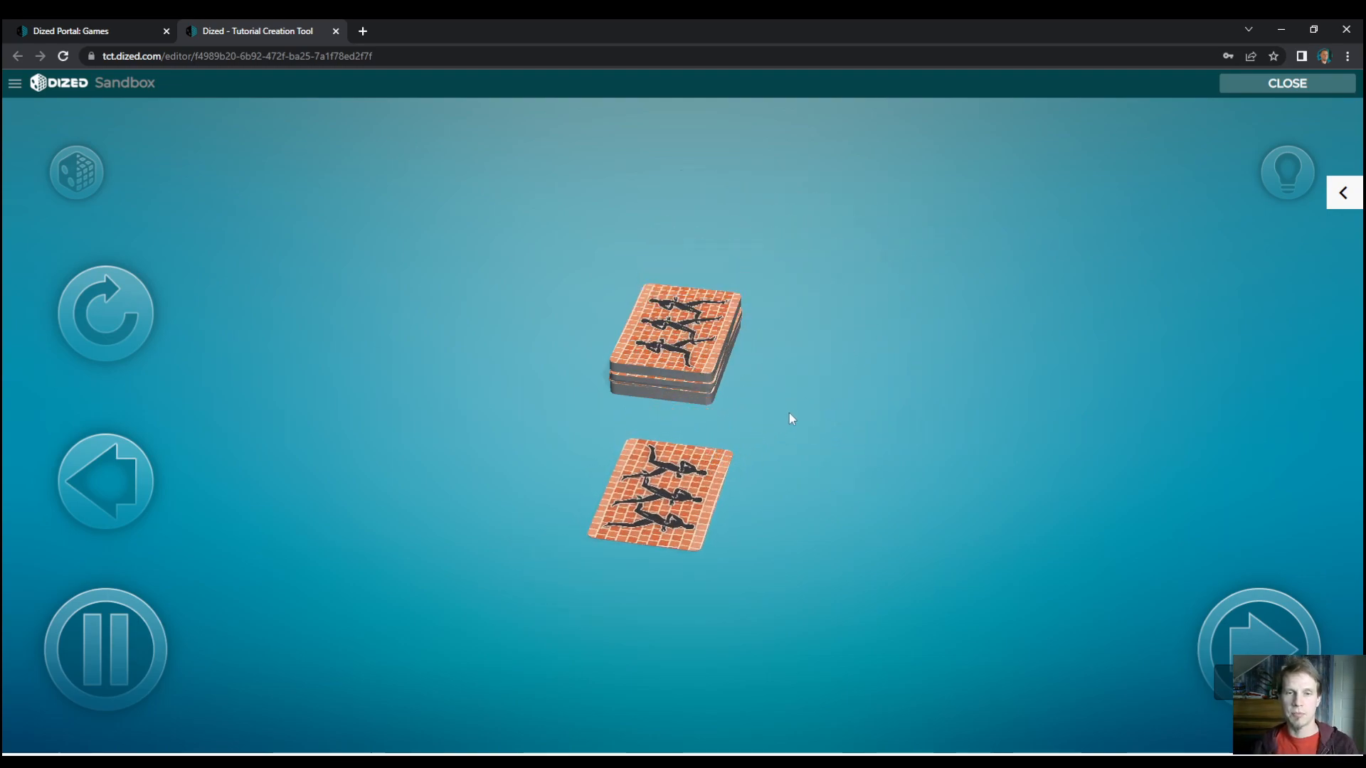
left_click(1296, 85)
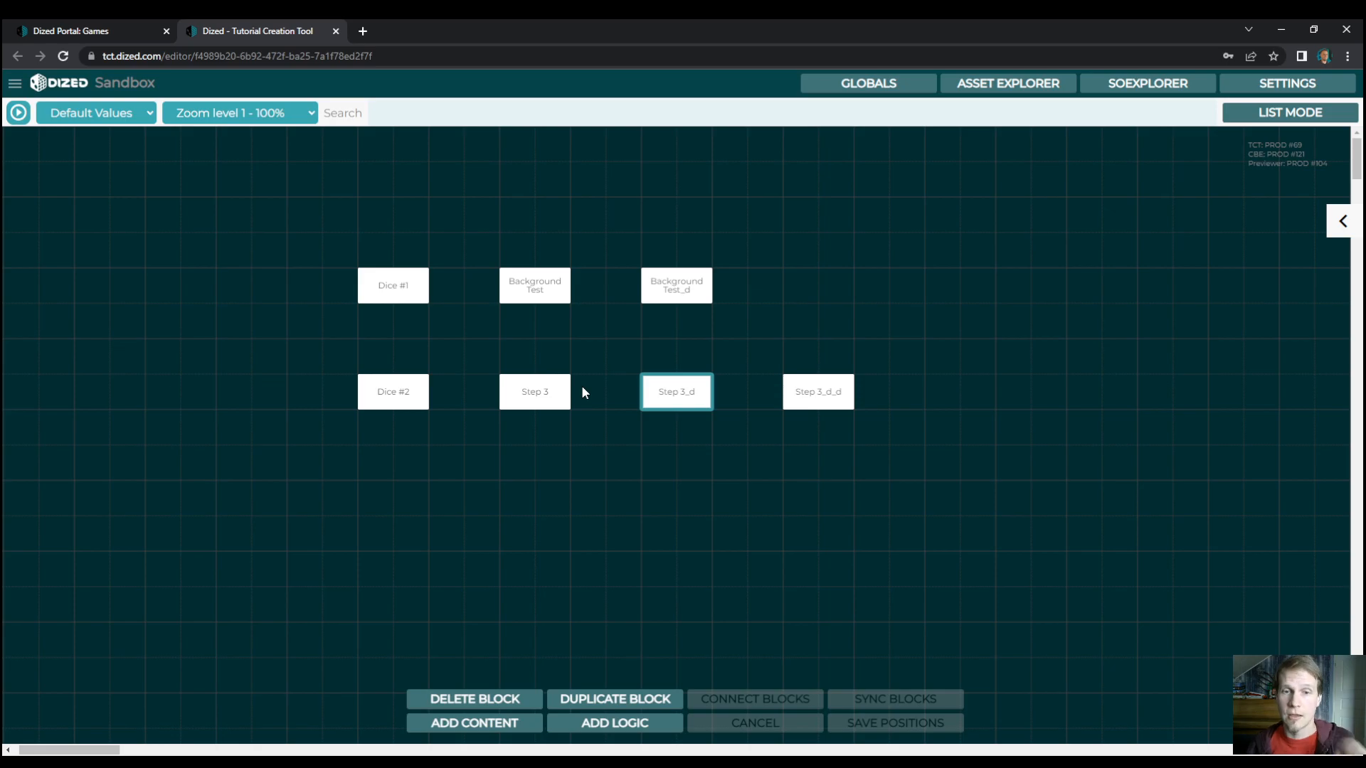
left_click(18, 112)
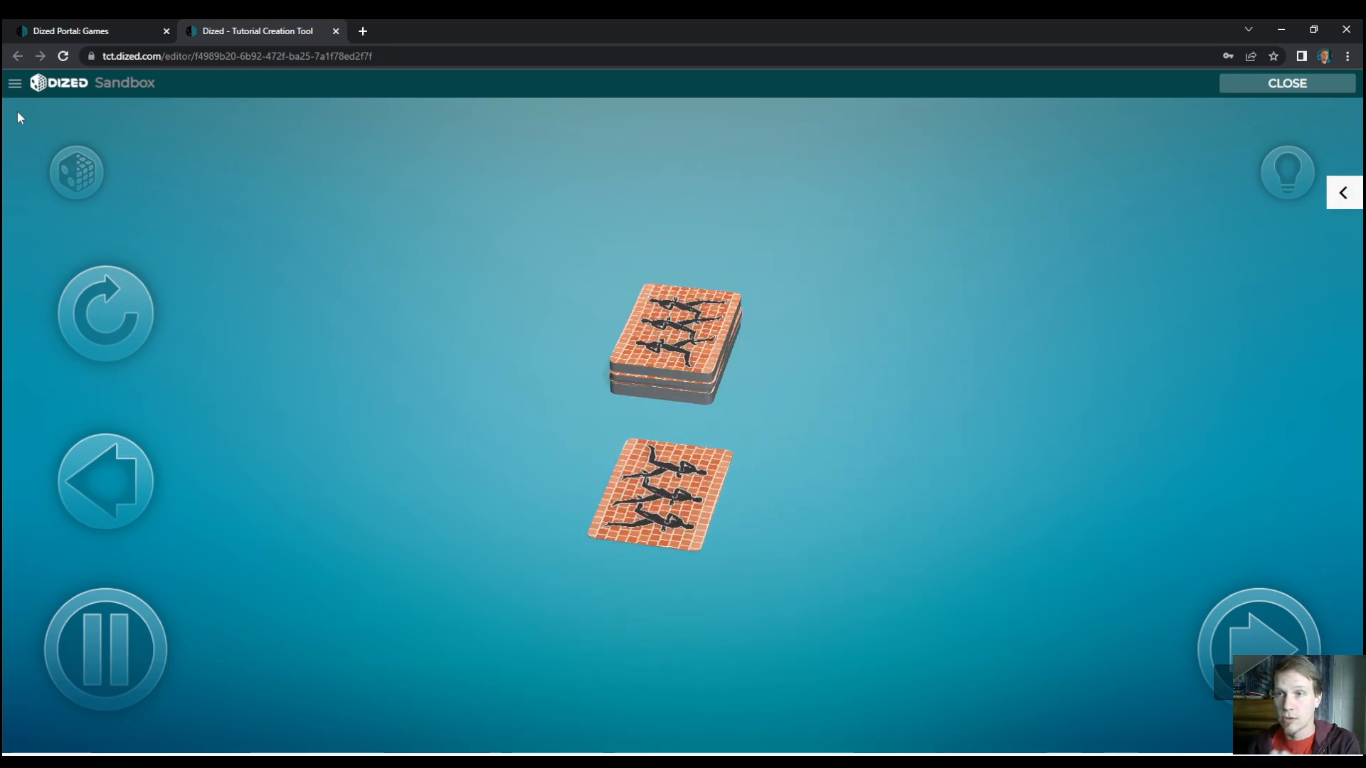
left_click(1337, 90)
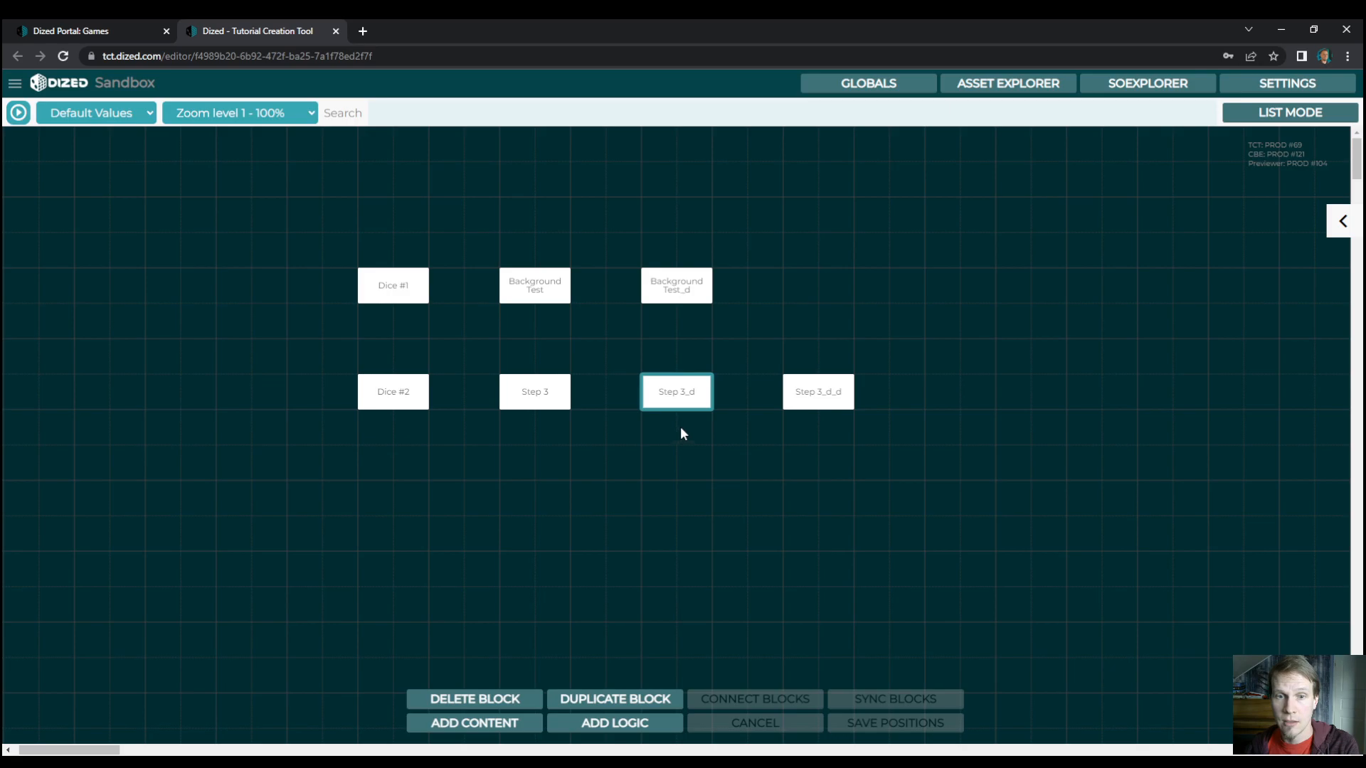
- Reopen Step 3_d, scrub through its timeline to review the card's poses, and close the step
double_click(689, 404)
left_click_drag(491, 647, 465, 658)
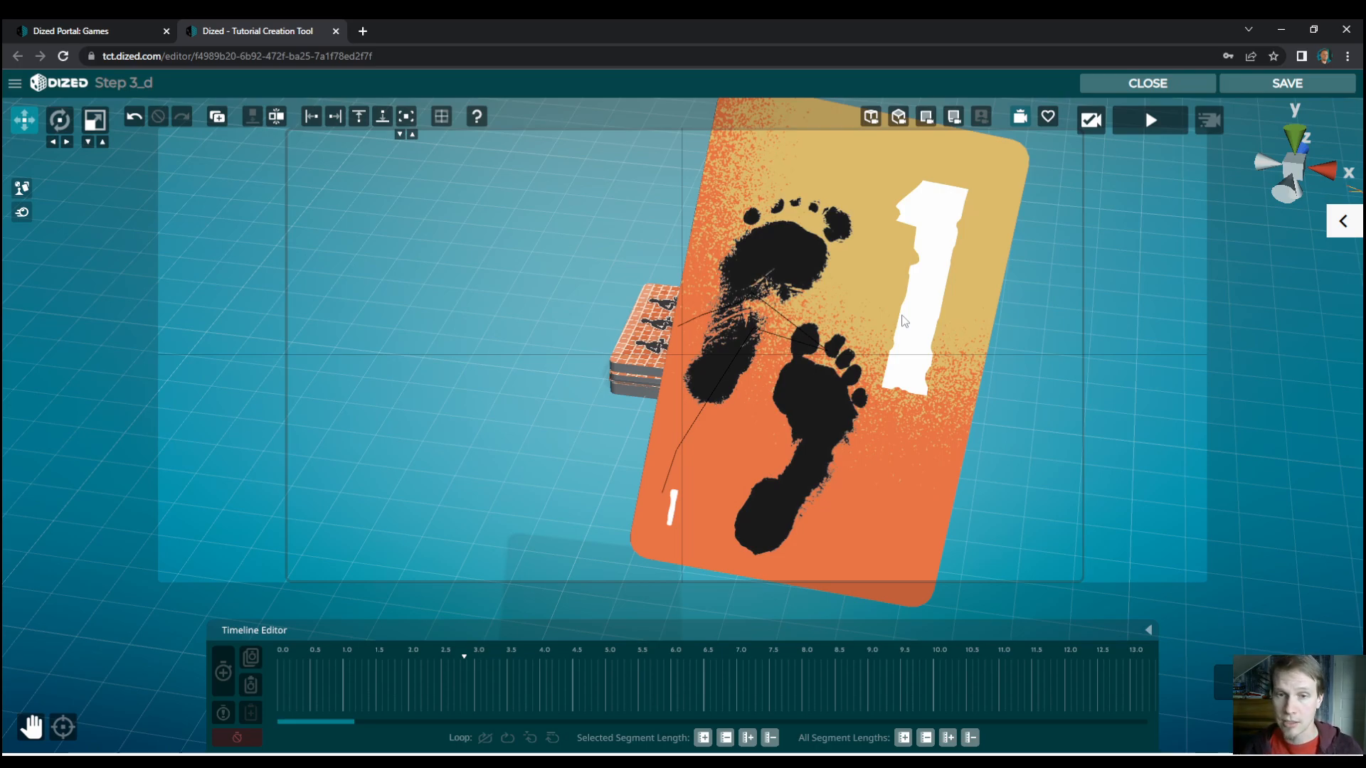
left_click_drag(419, 667, 603, 659)
left_click(1167, 85)
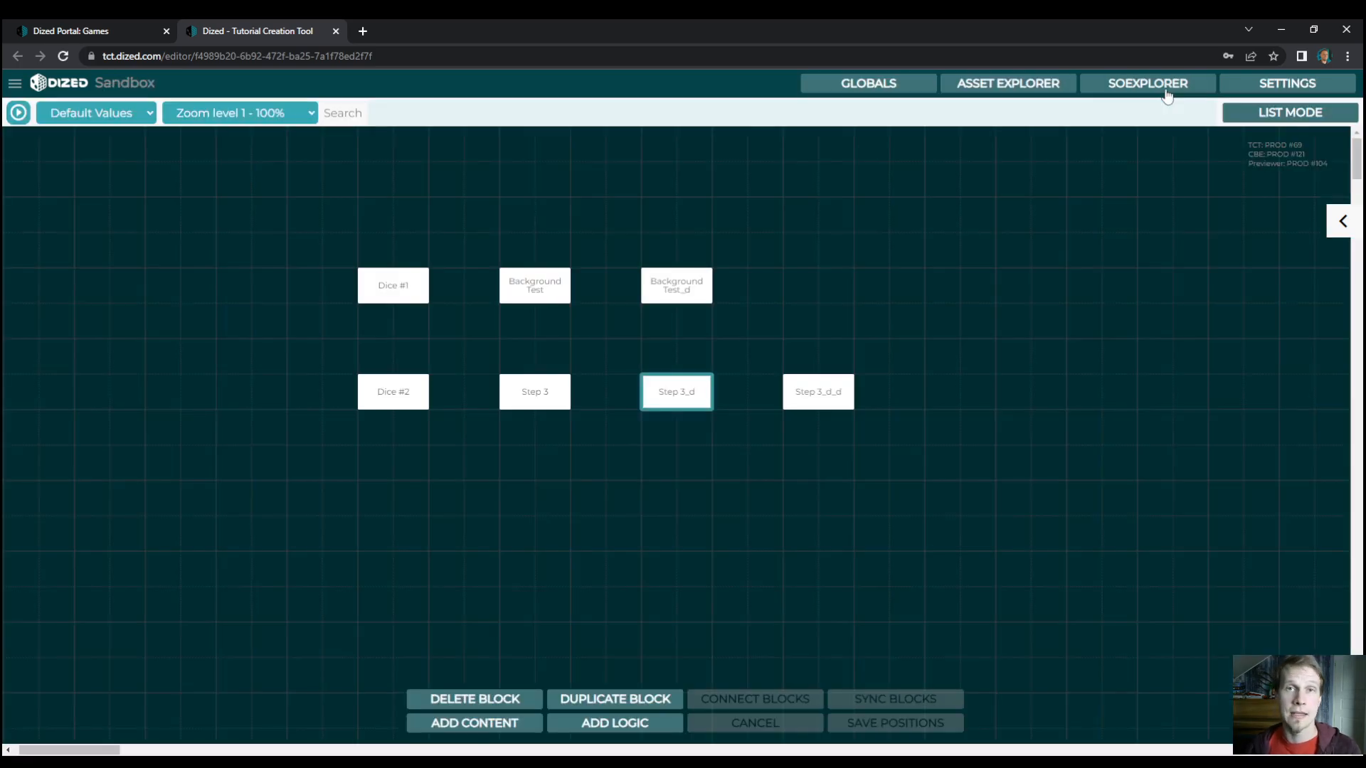